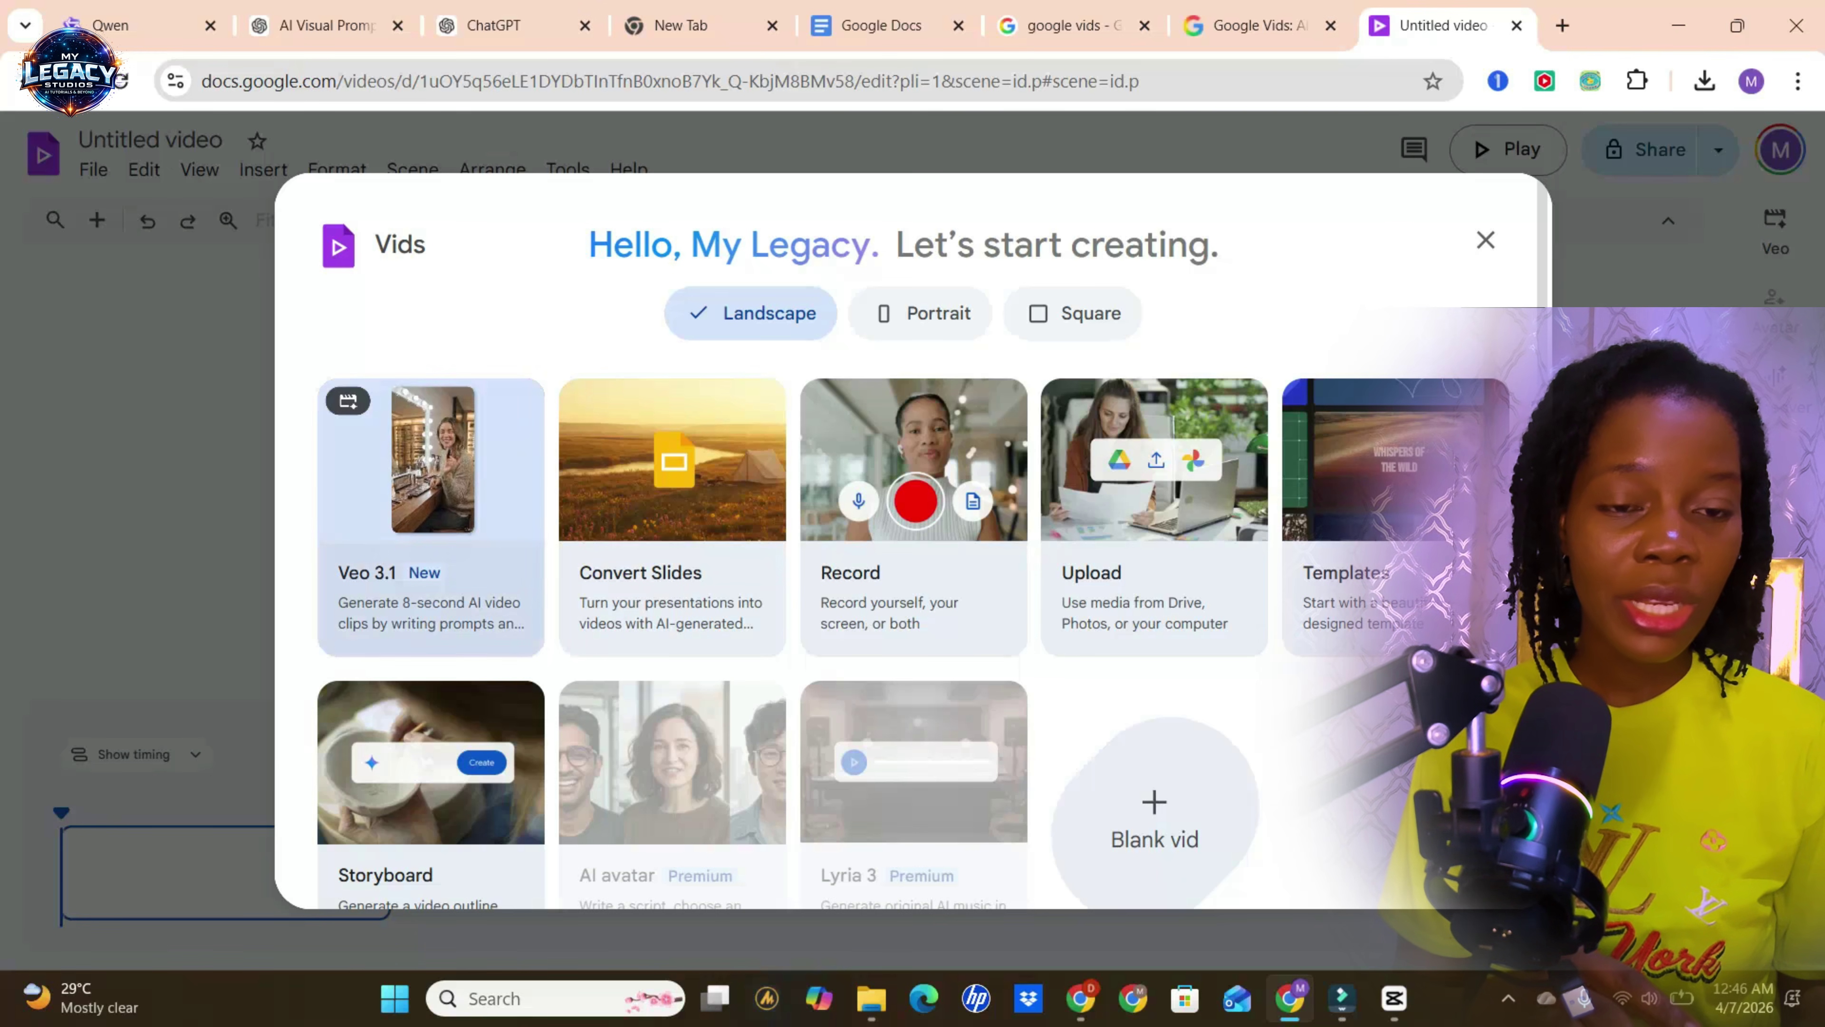
- Start a landscape vid with the Veo 3.1 option and open the image generator
left_click(432, 516)
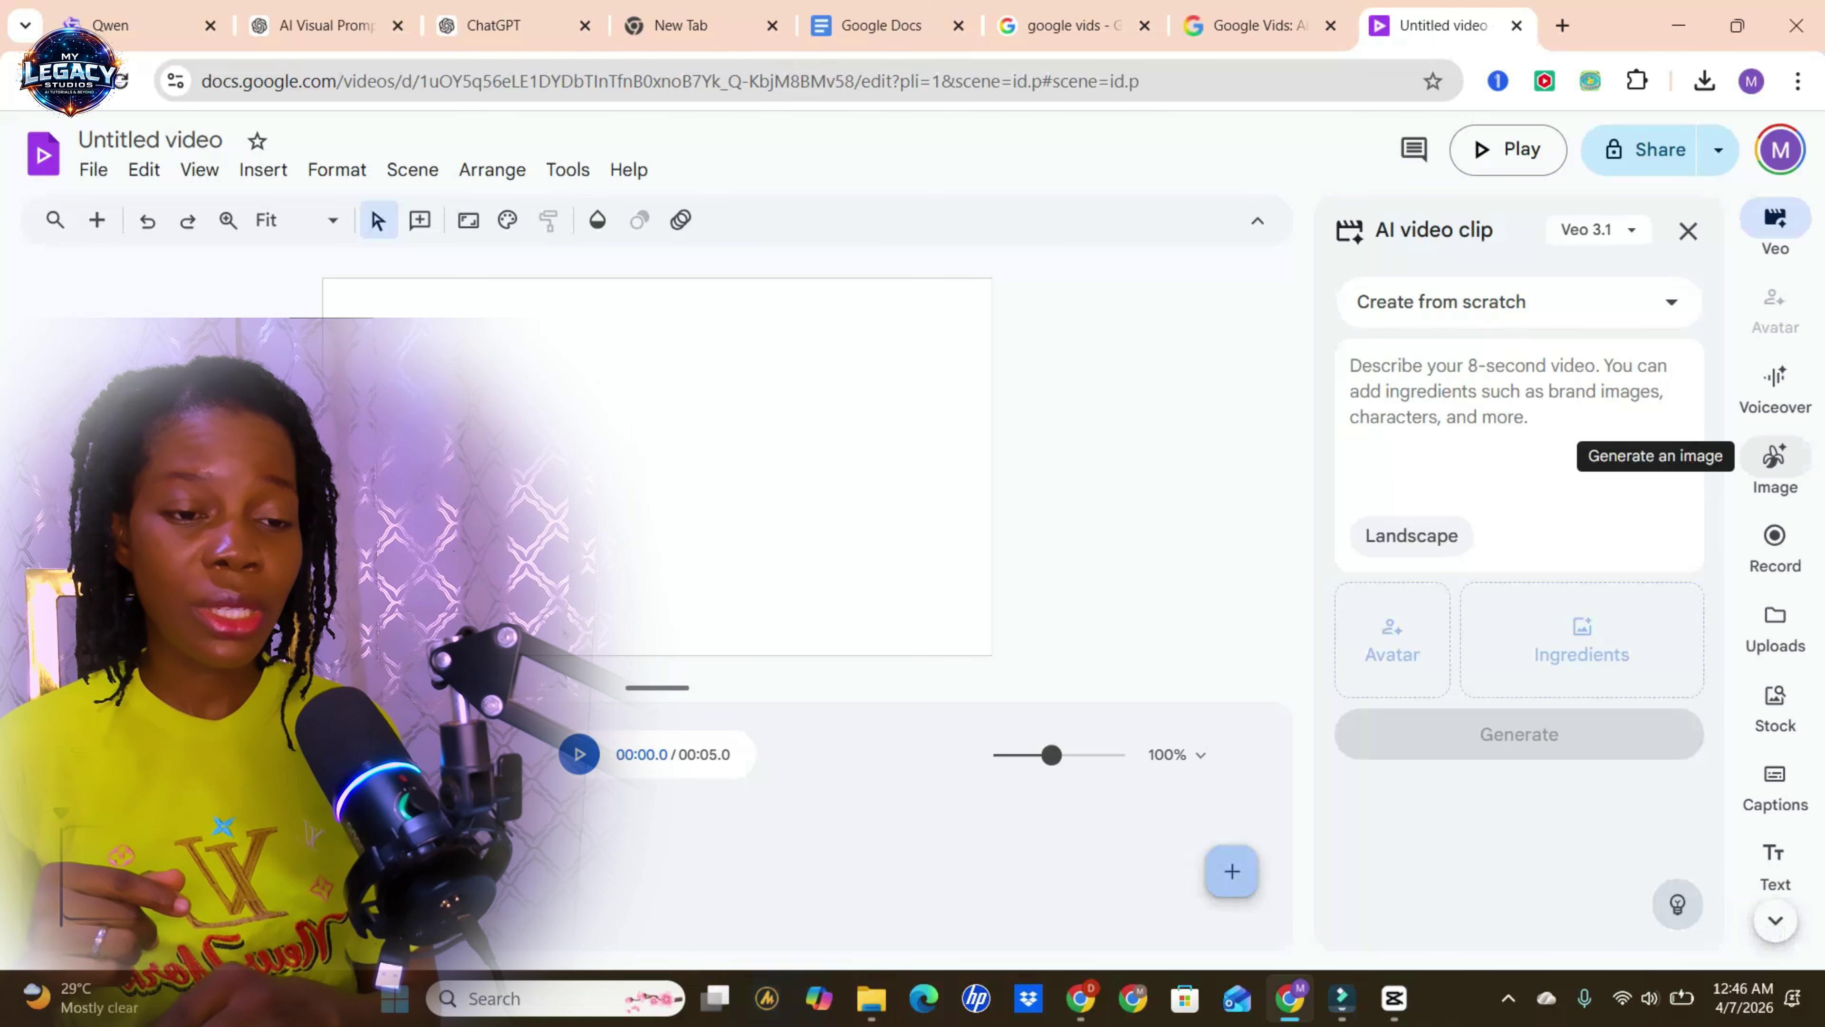
left_click(1775, 464)
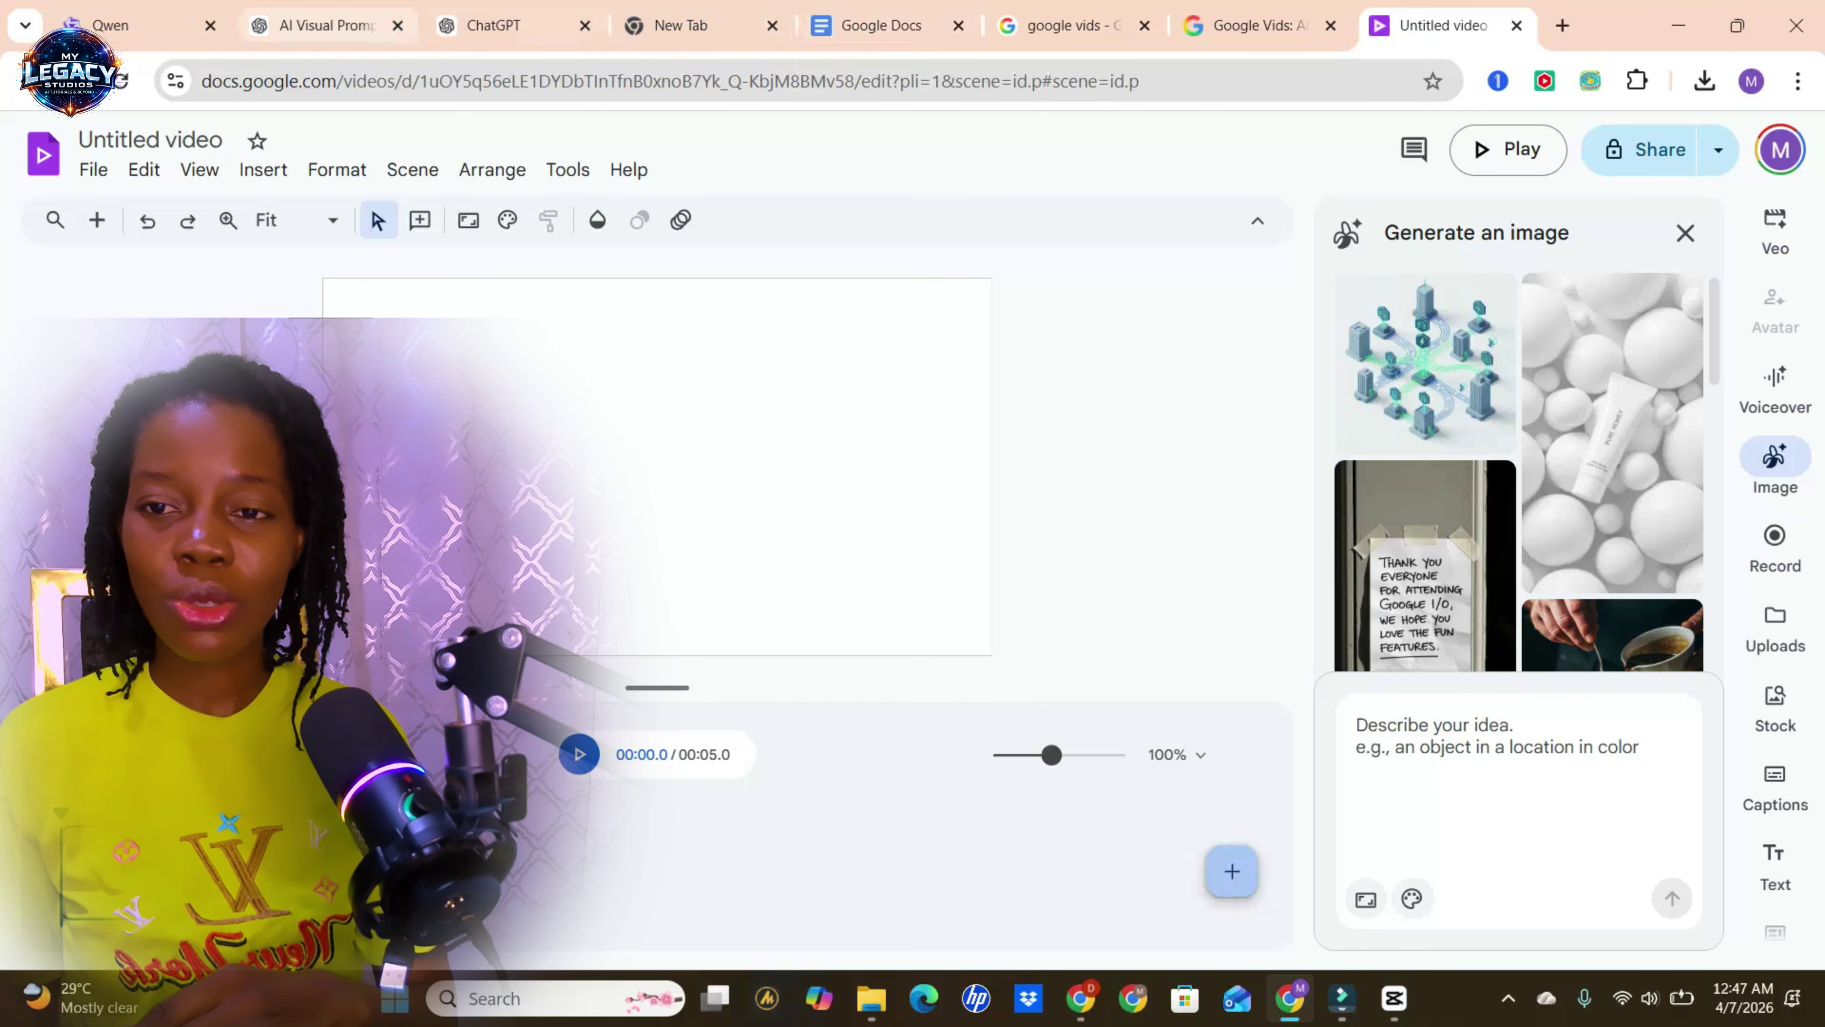
- Generate a Landscape 16:9 image from the copied ChatGPT prompt about an elderly woman telling village children a story outside a hut
left_click(323, 25)
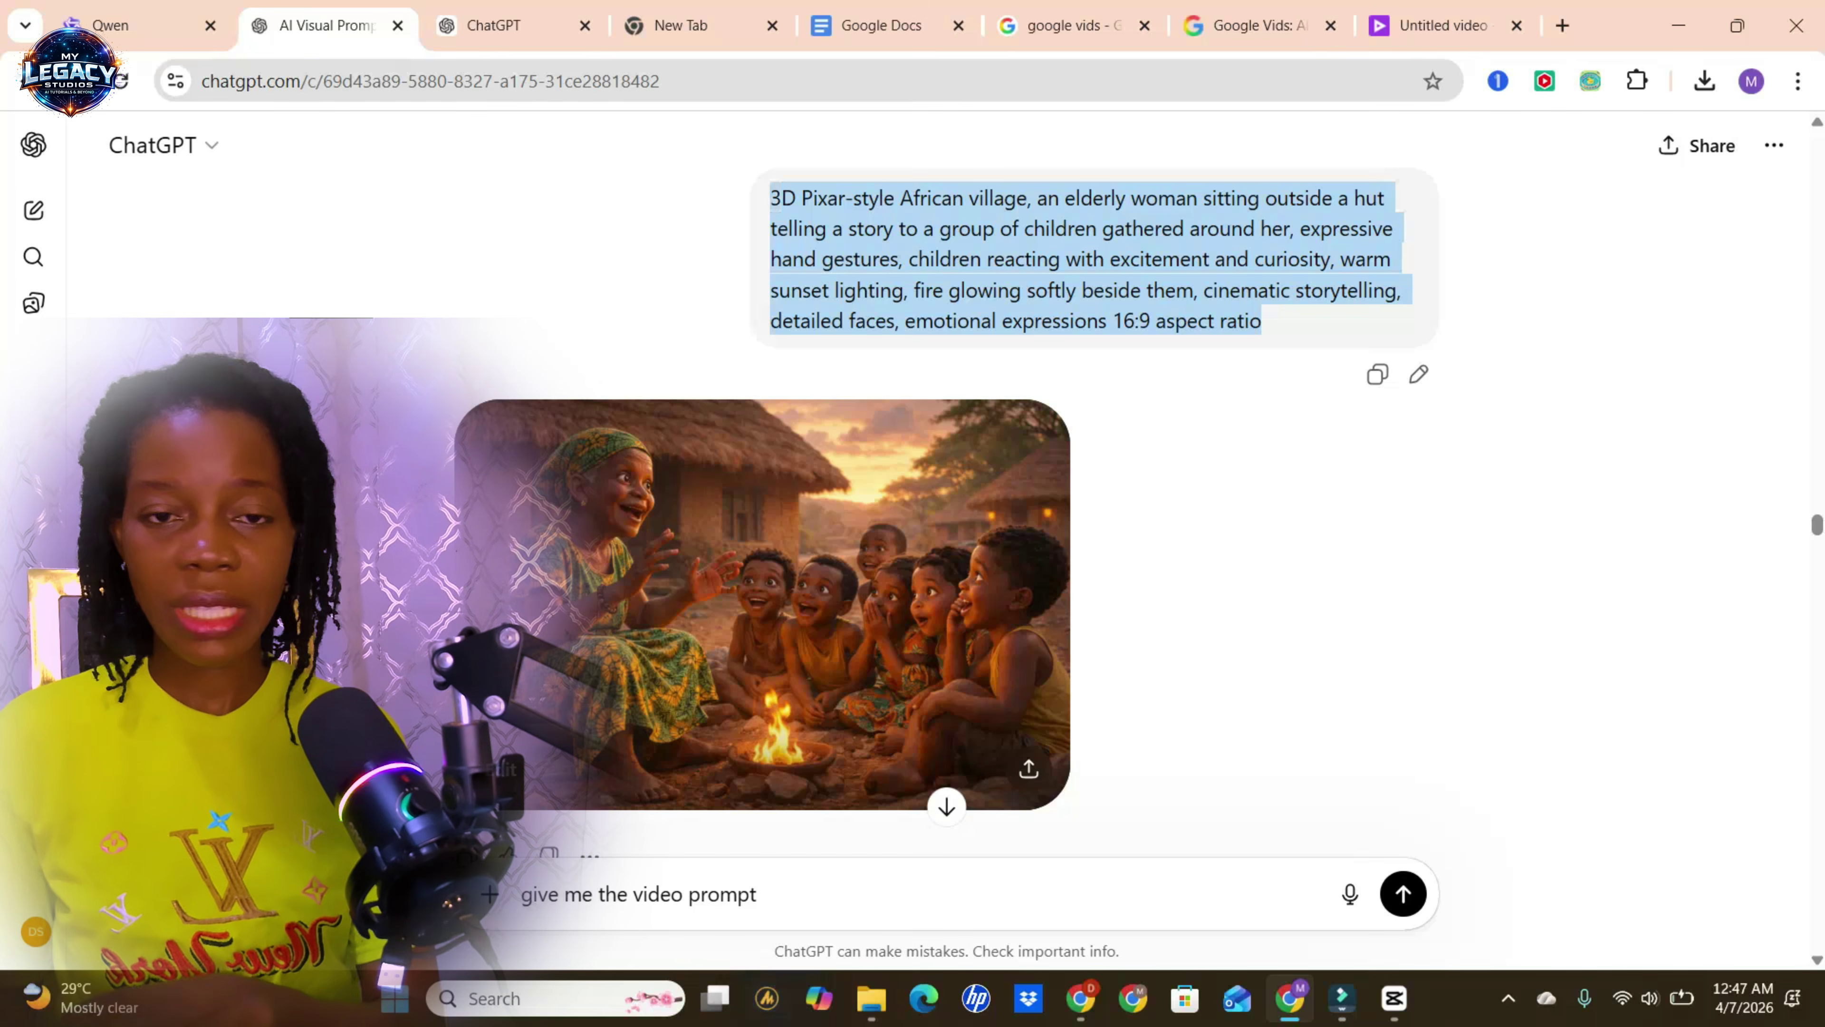
left_click(1441, 26)
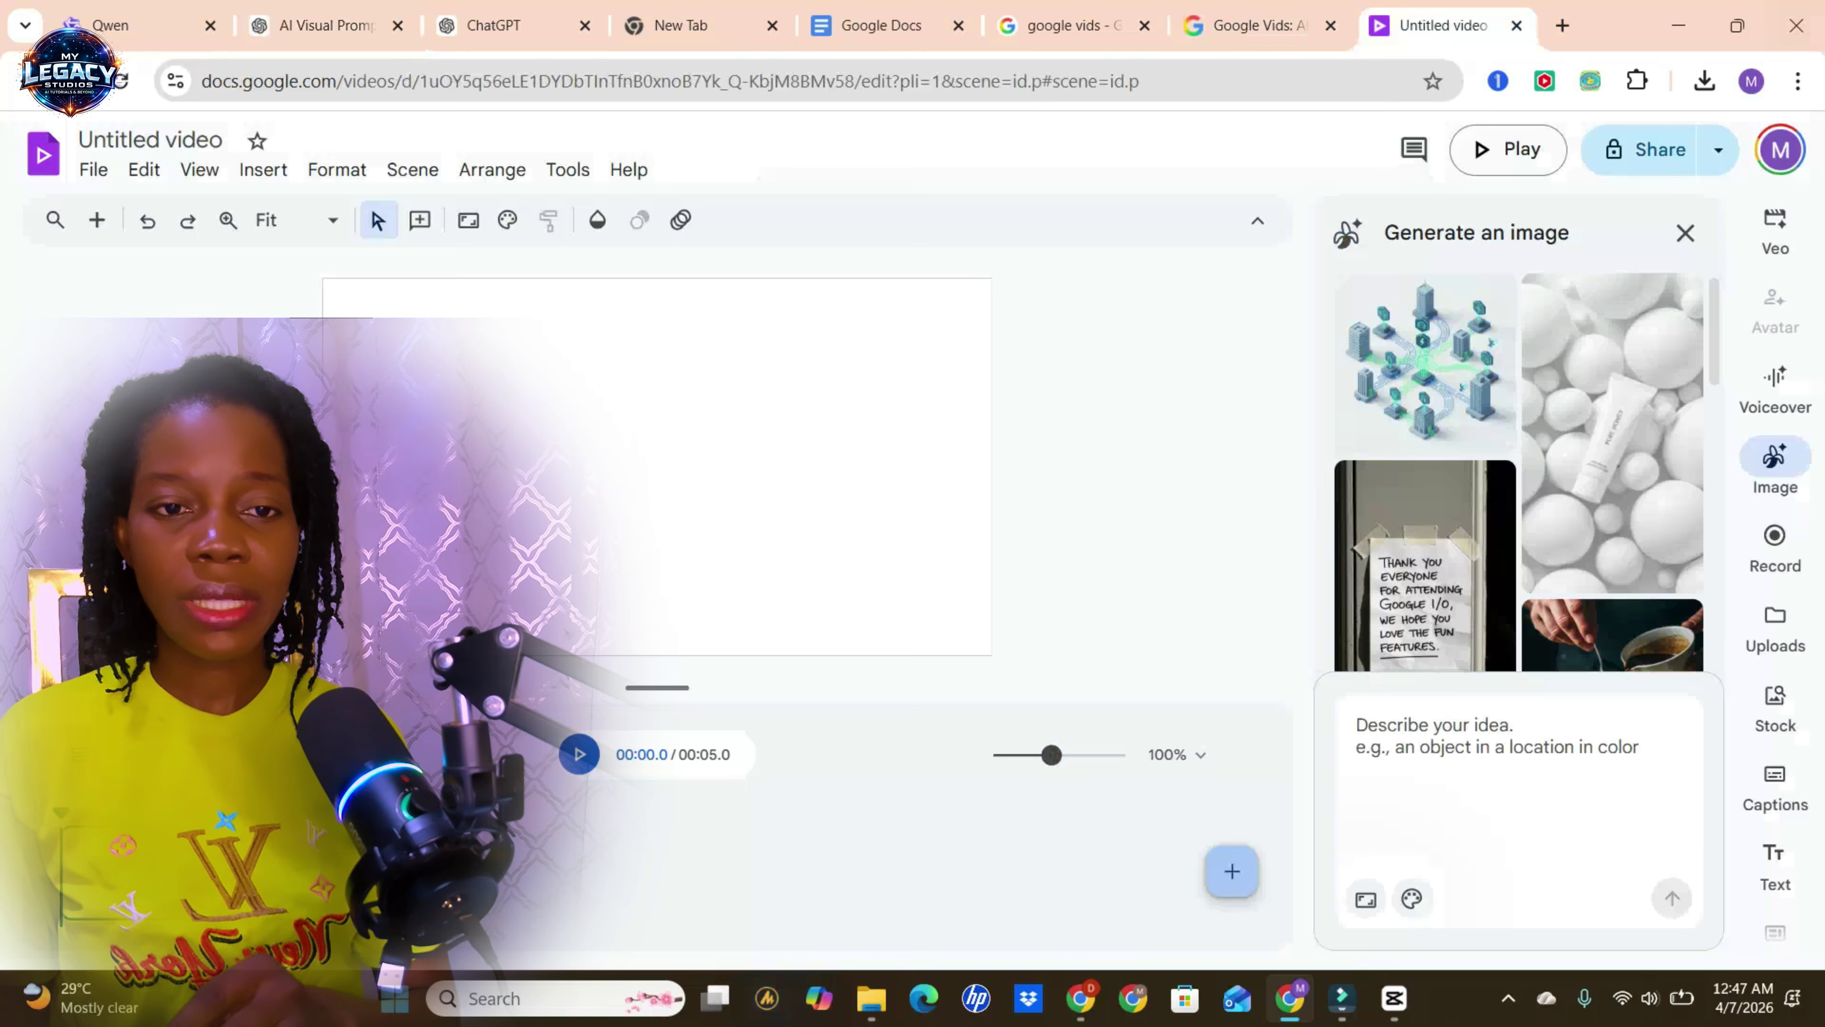
type("A marketplace stacked with lots of fruit")
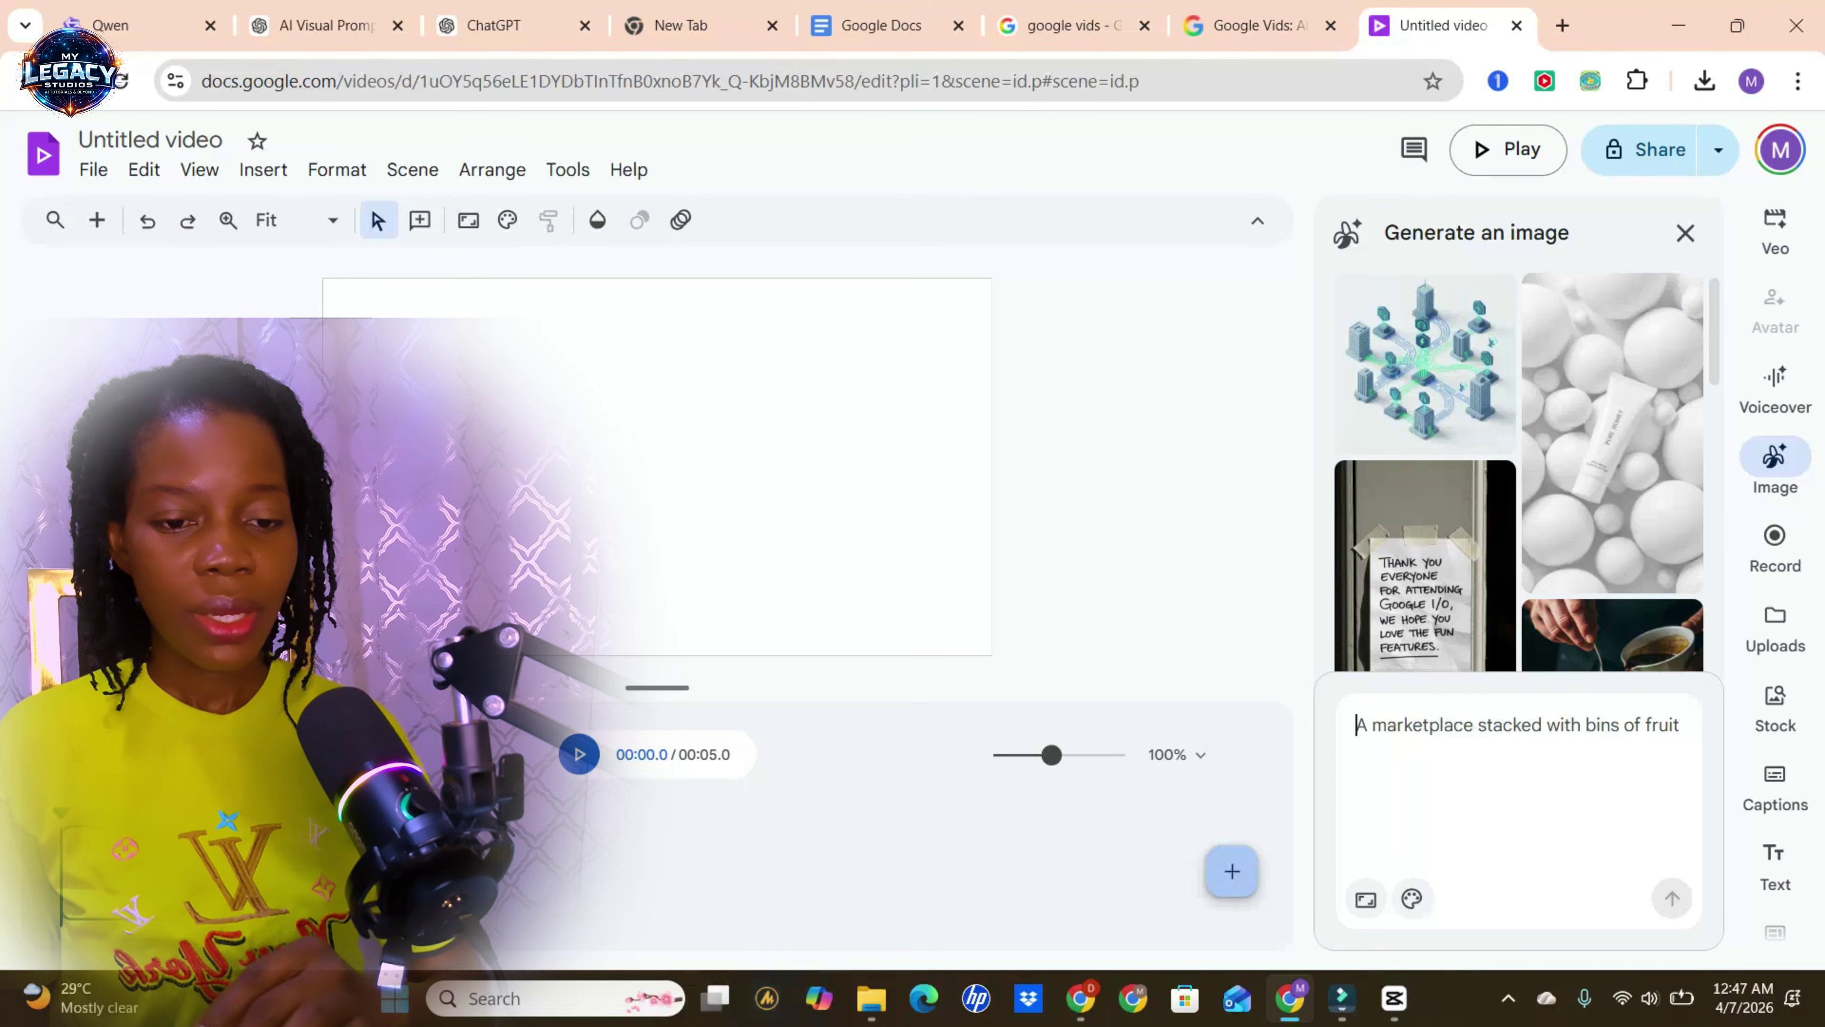
right_click(1401, 787)
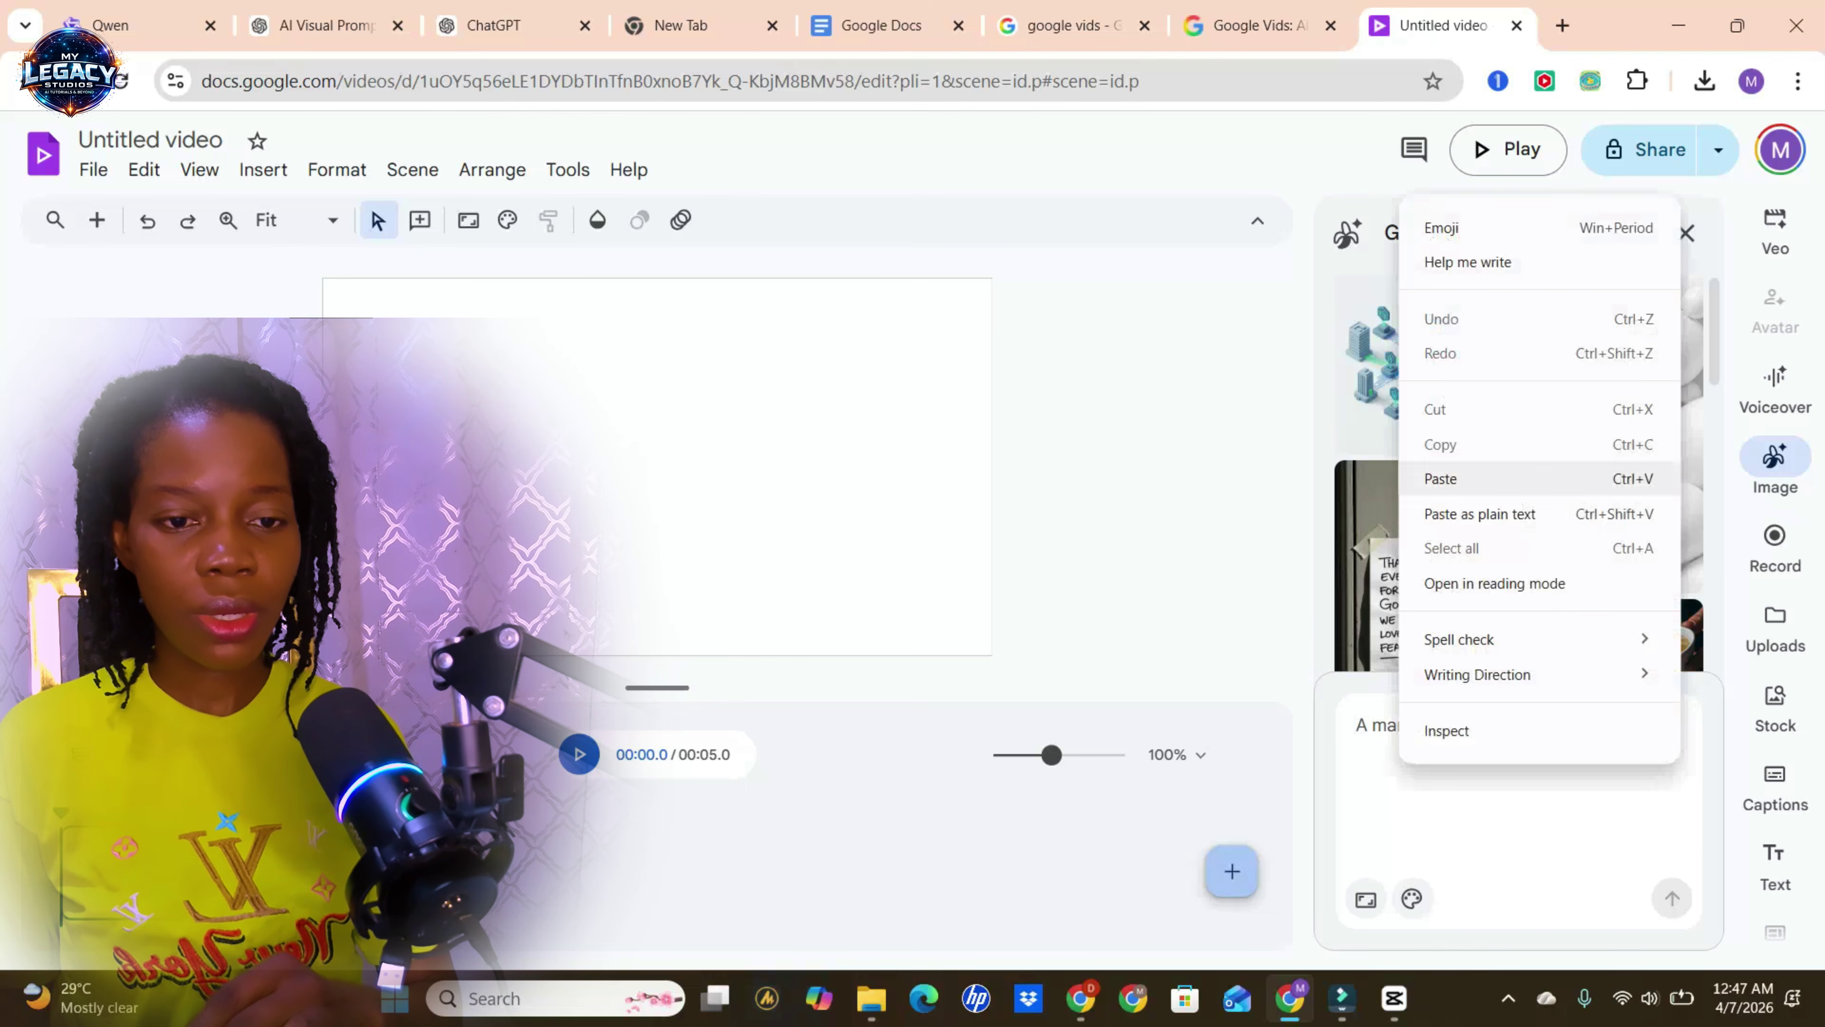
left_click(1440, 478)
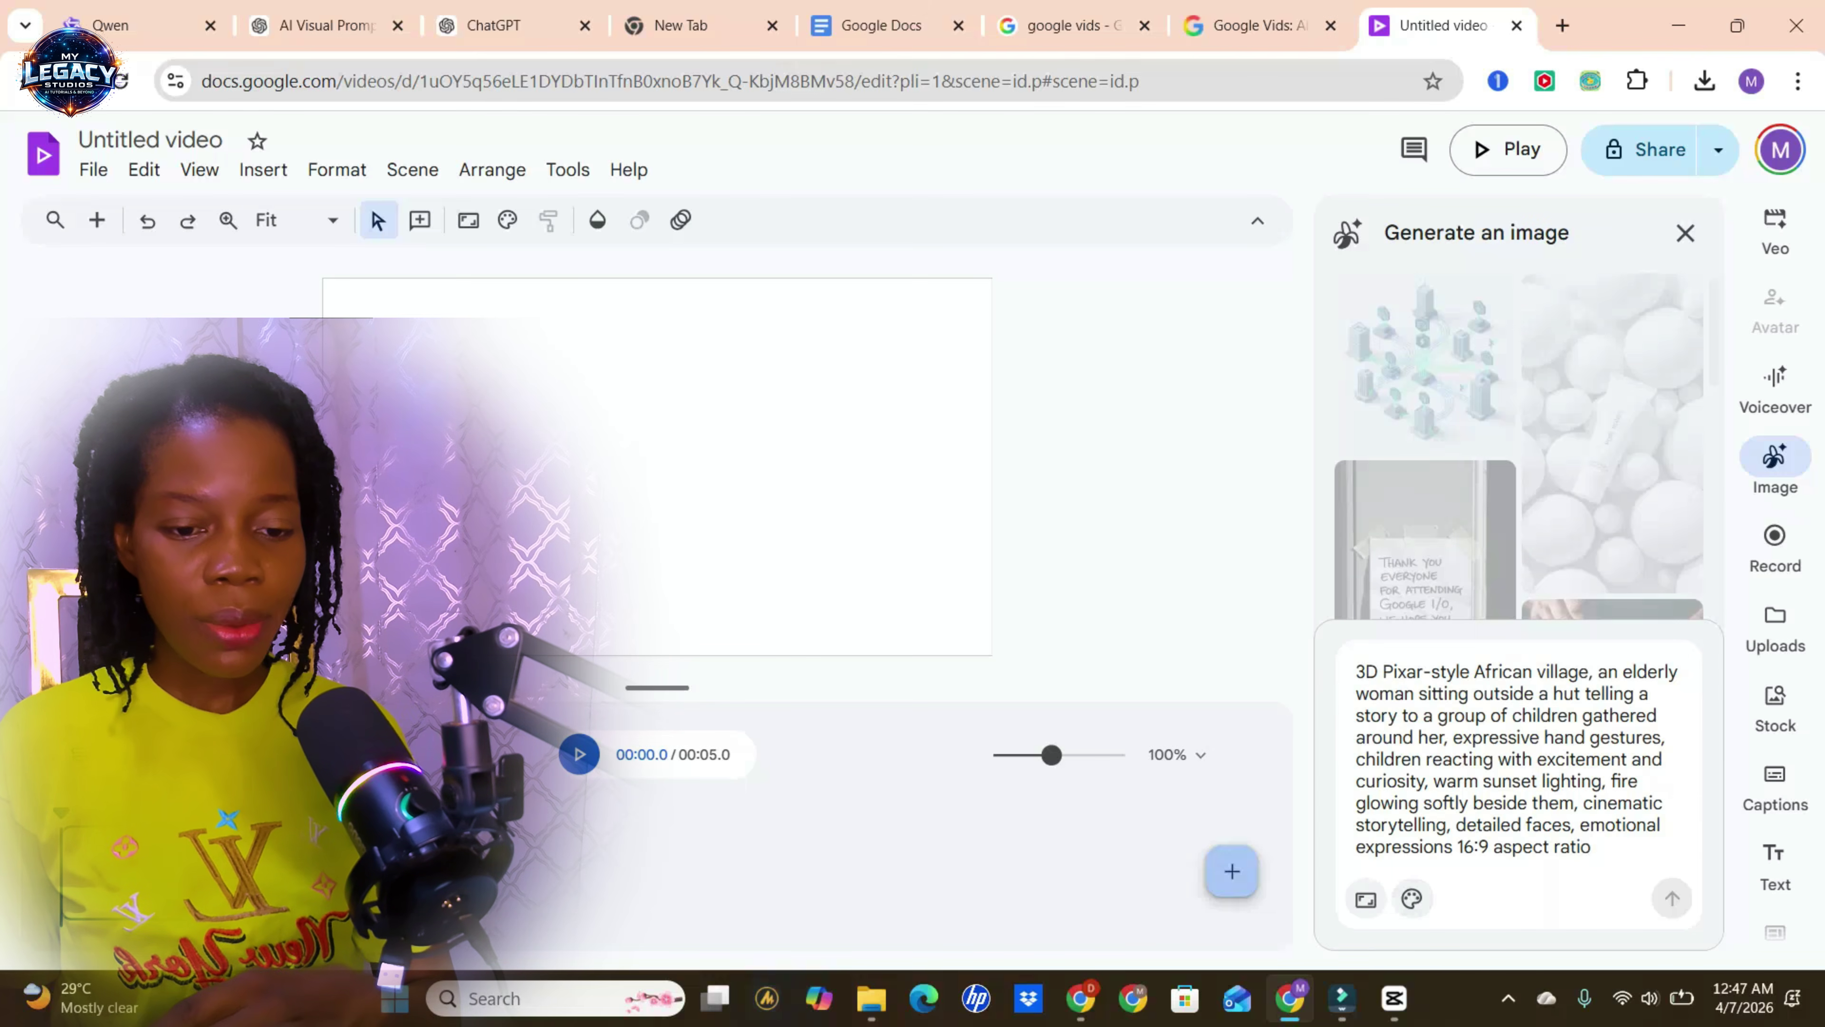
left_click(1365, 899)
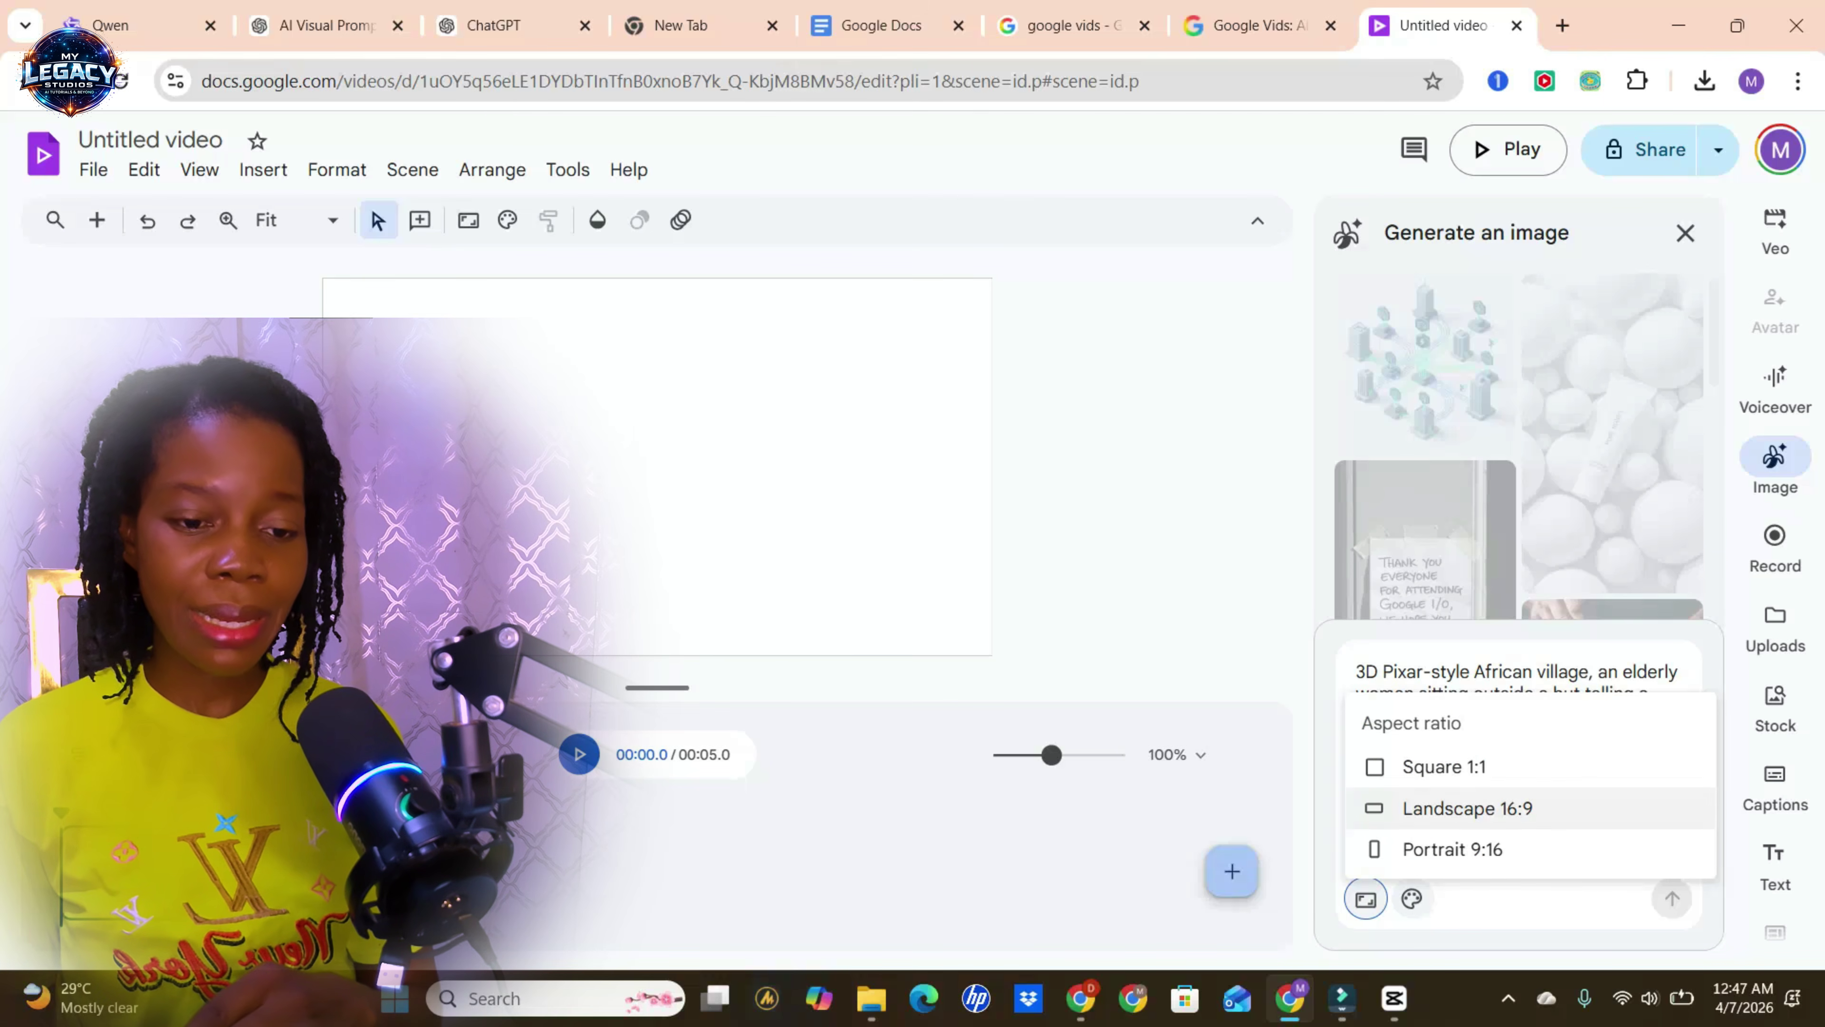
left_click(1468, 808)
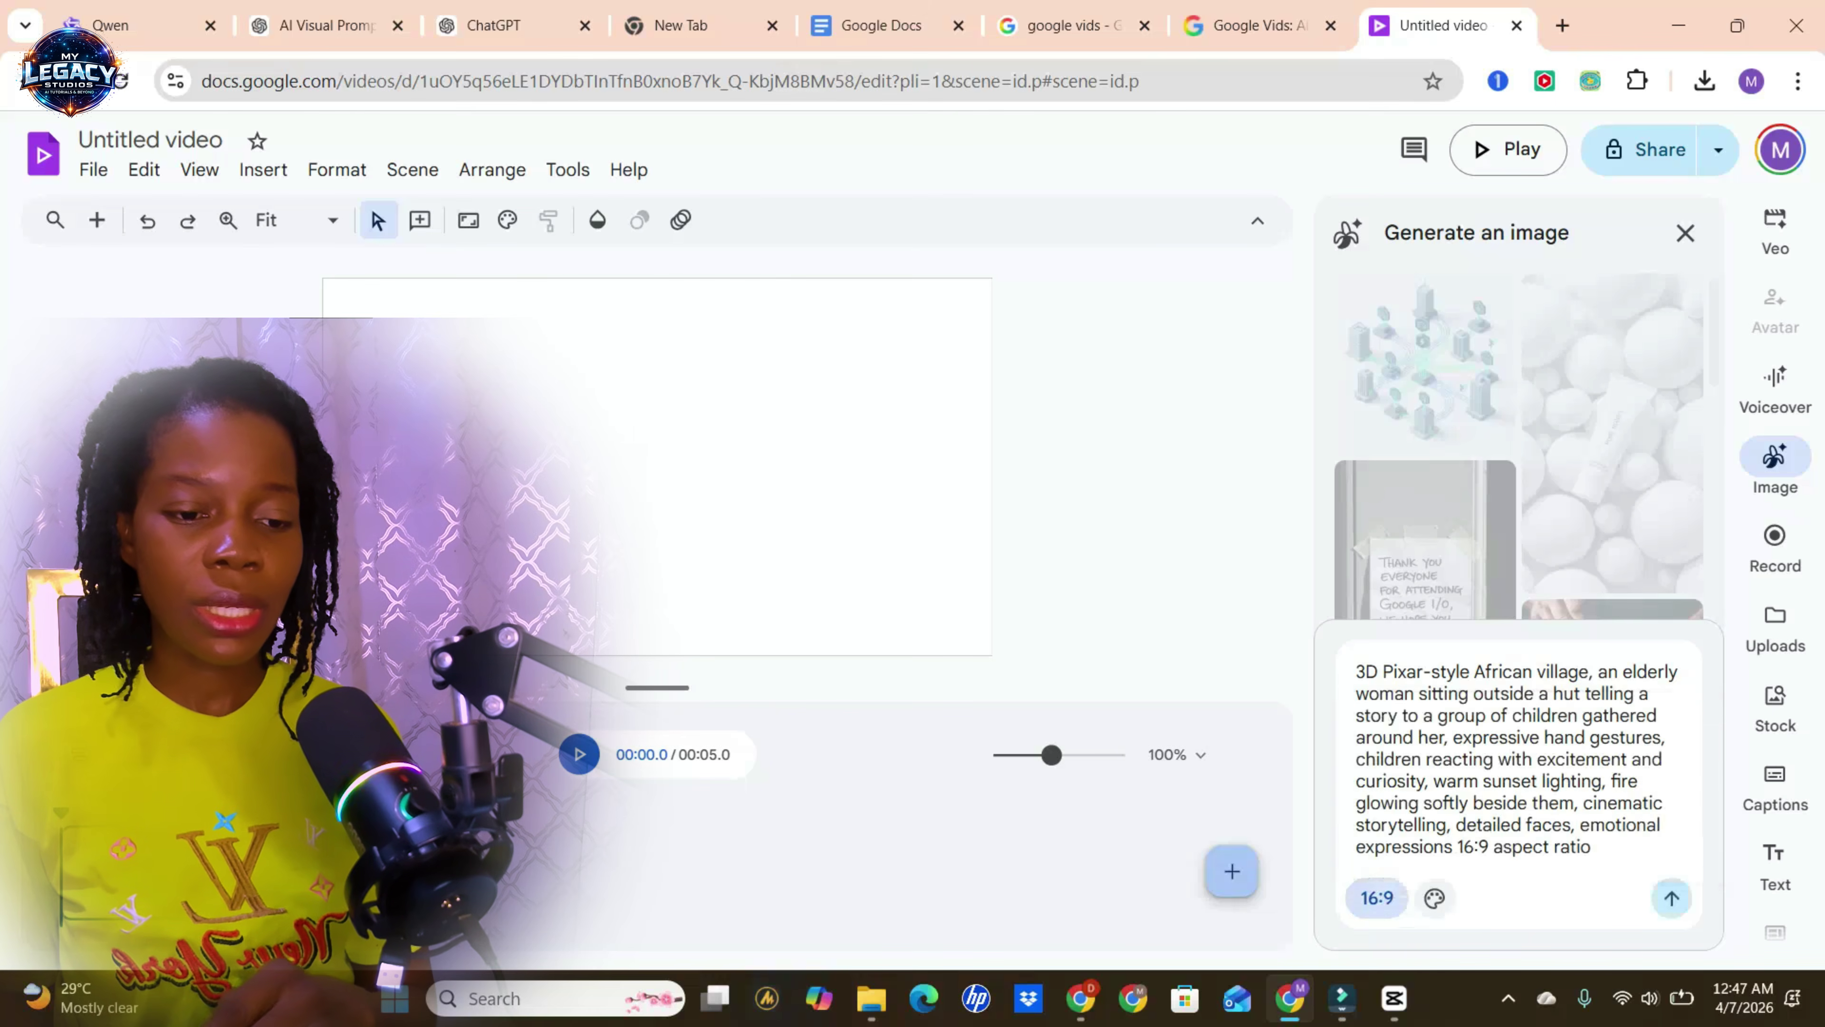
left_click(1671, 898)
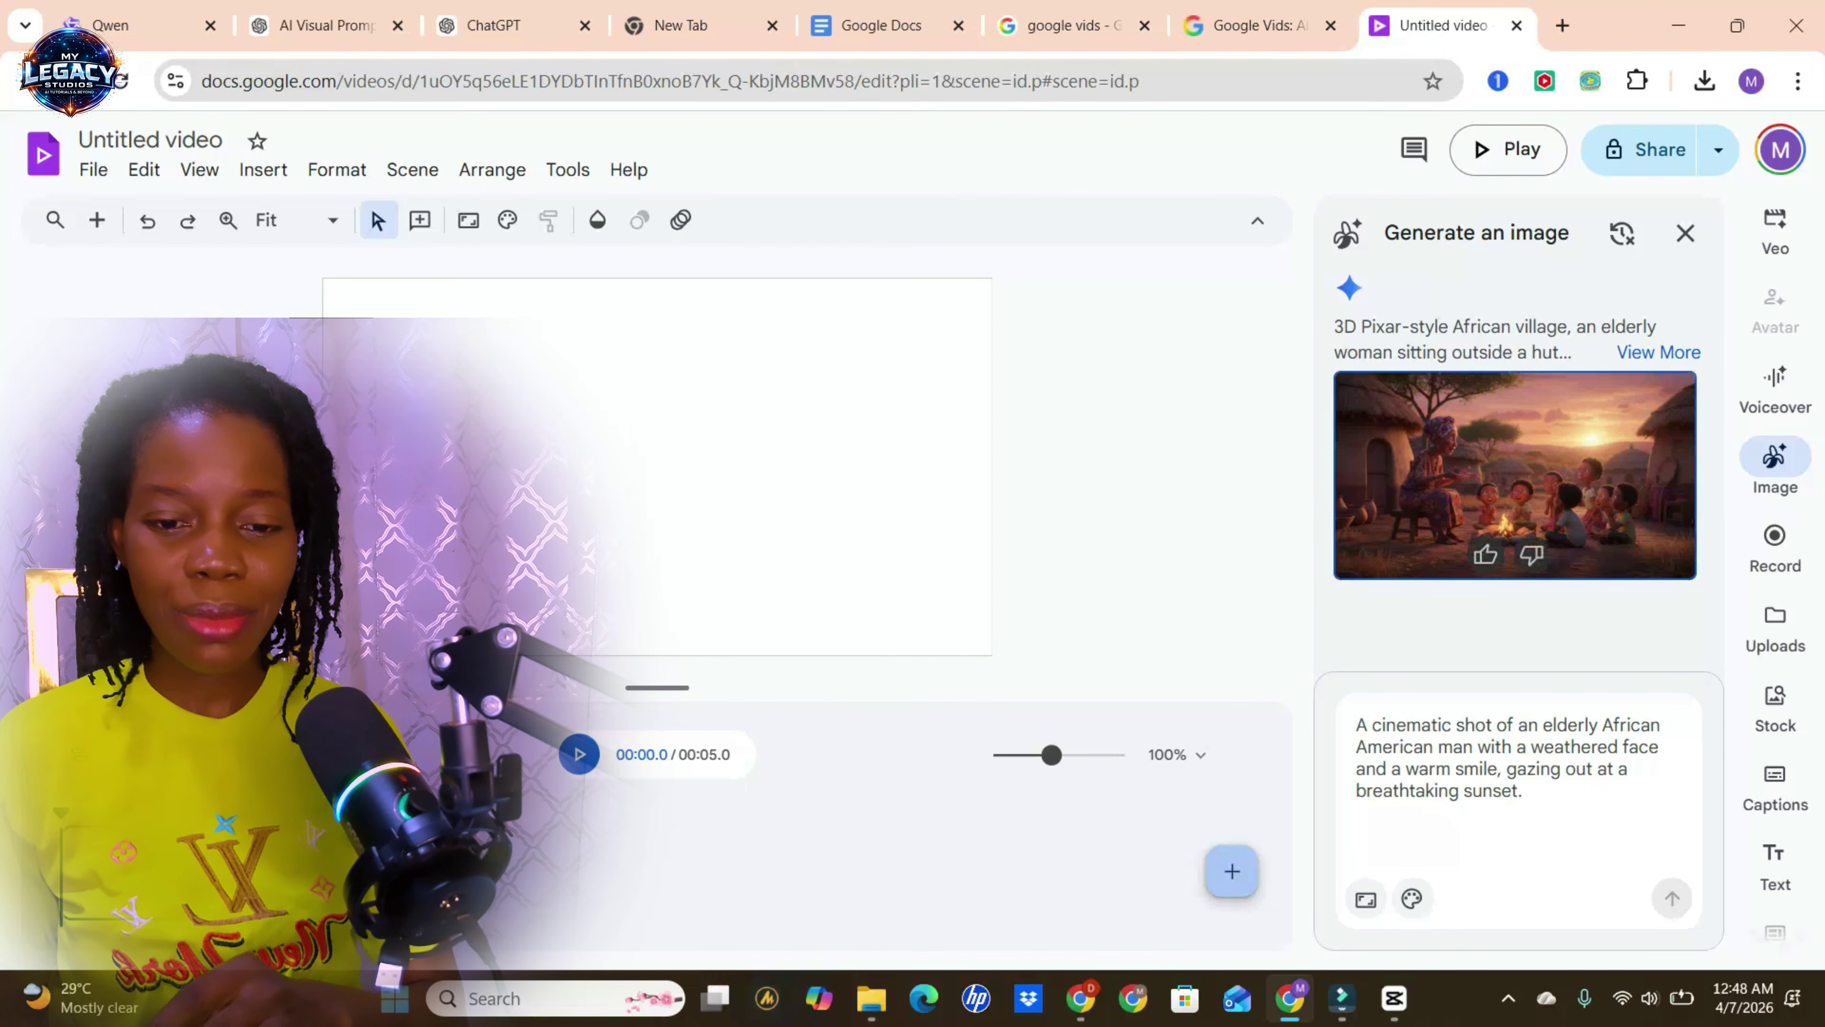
- Preview the generated storytelling image and compare it with the ChatGPT version of the same scene
left_click(1514, 475)
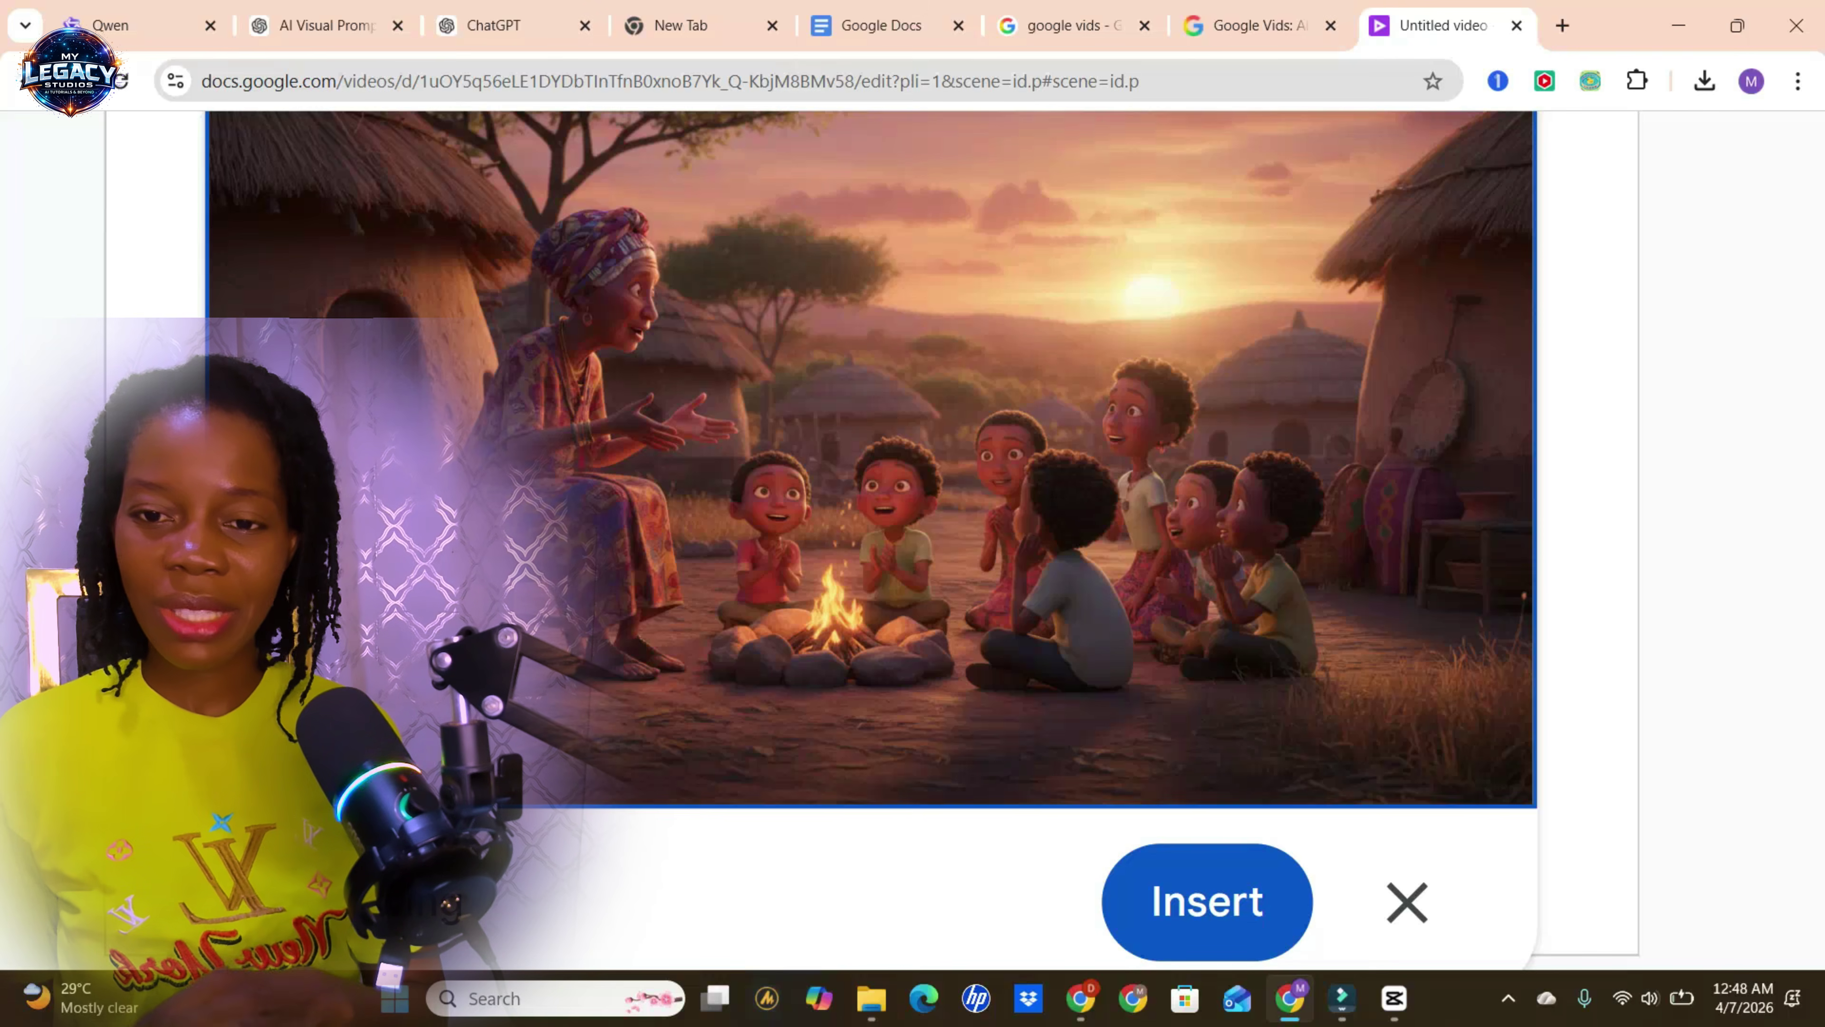
left_click(324, 25)
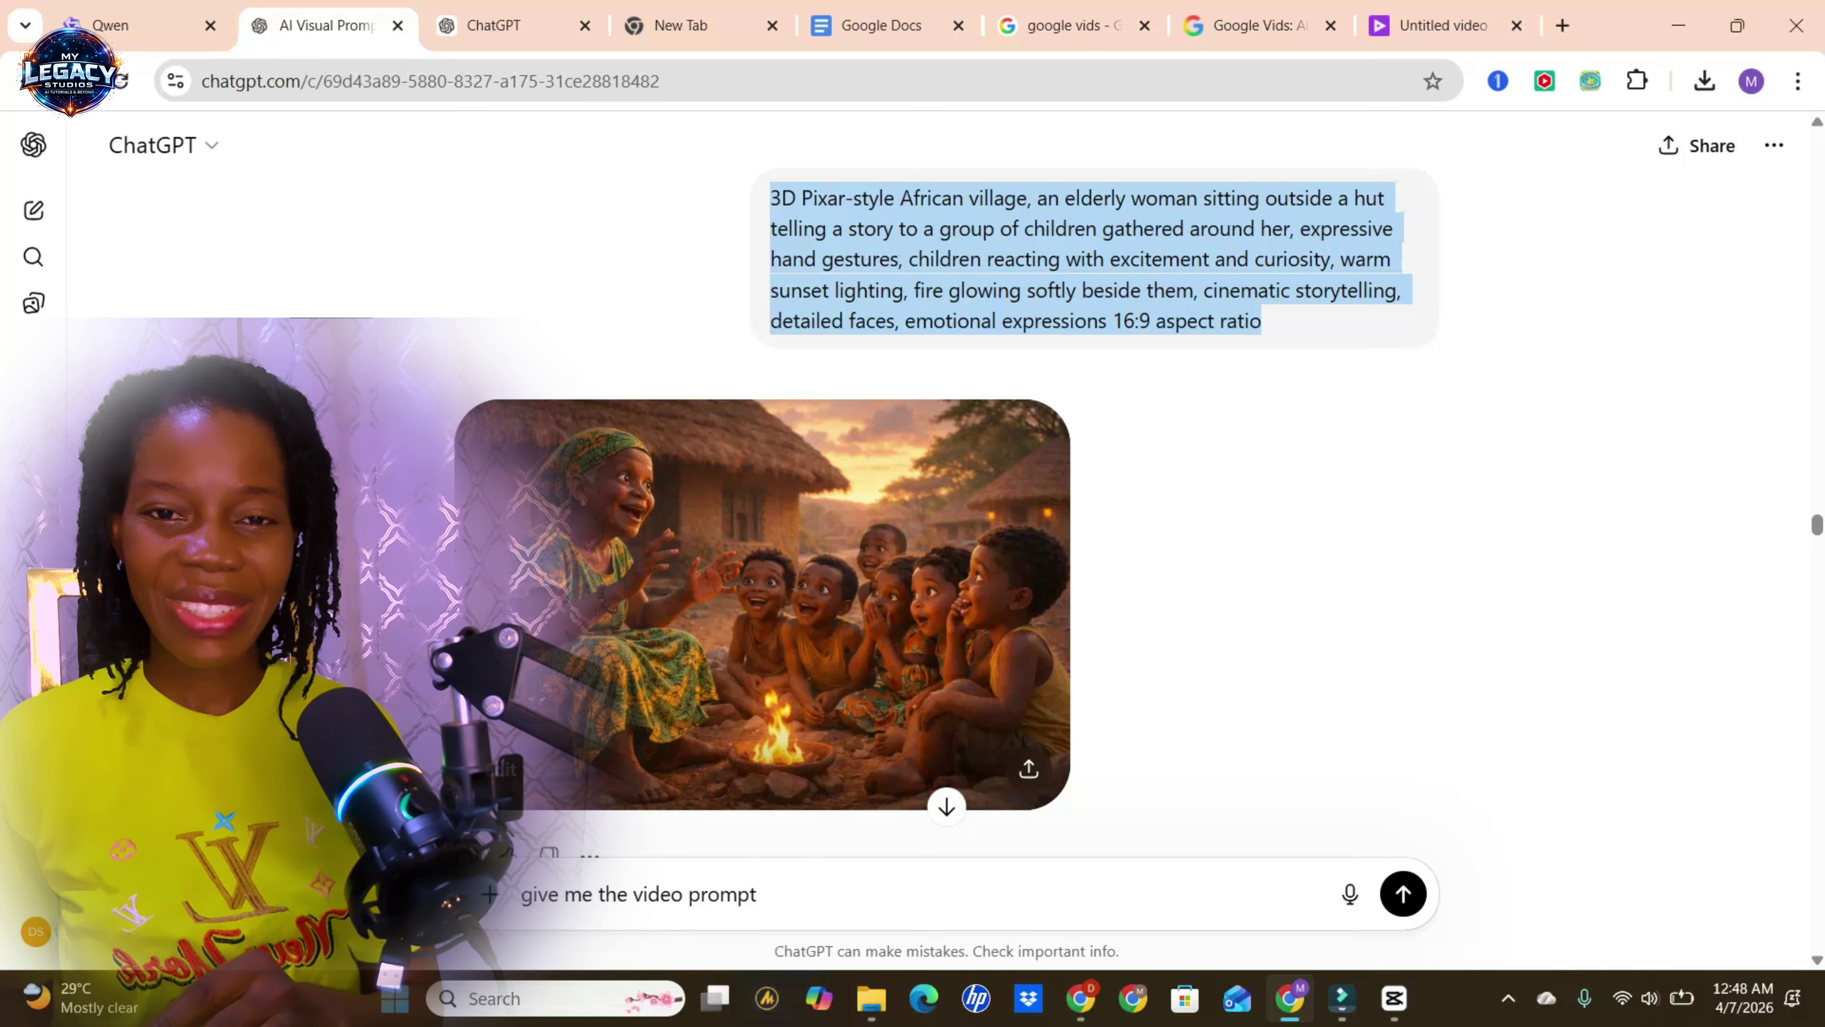
left_click(693, 758)
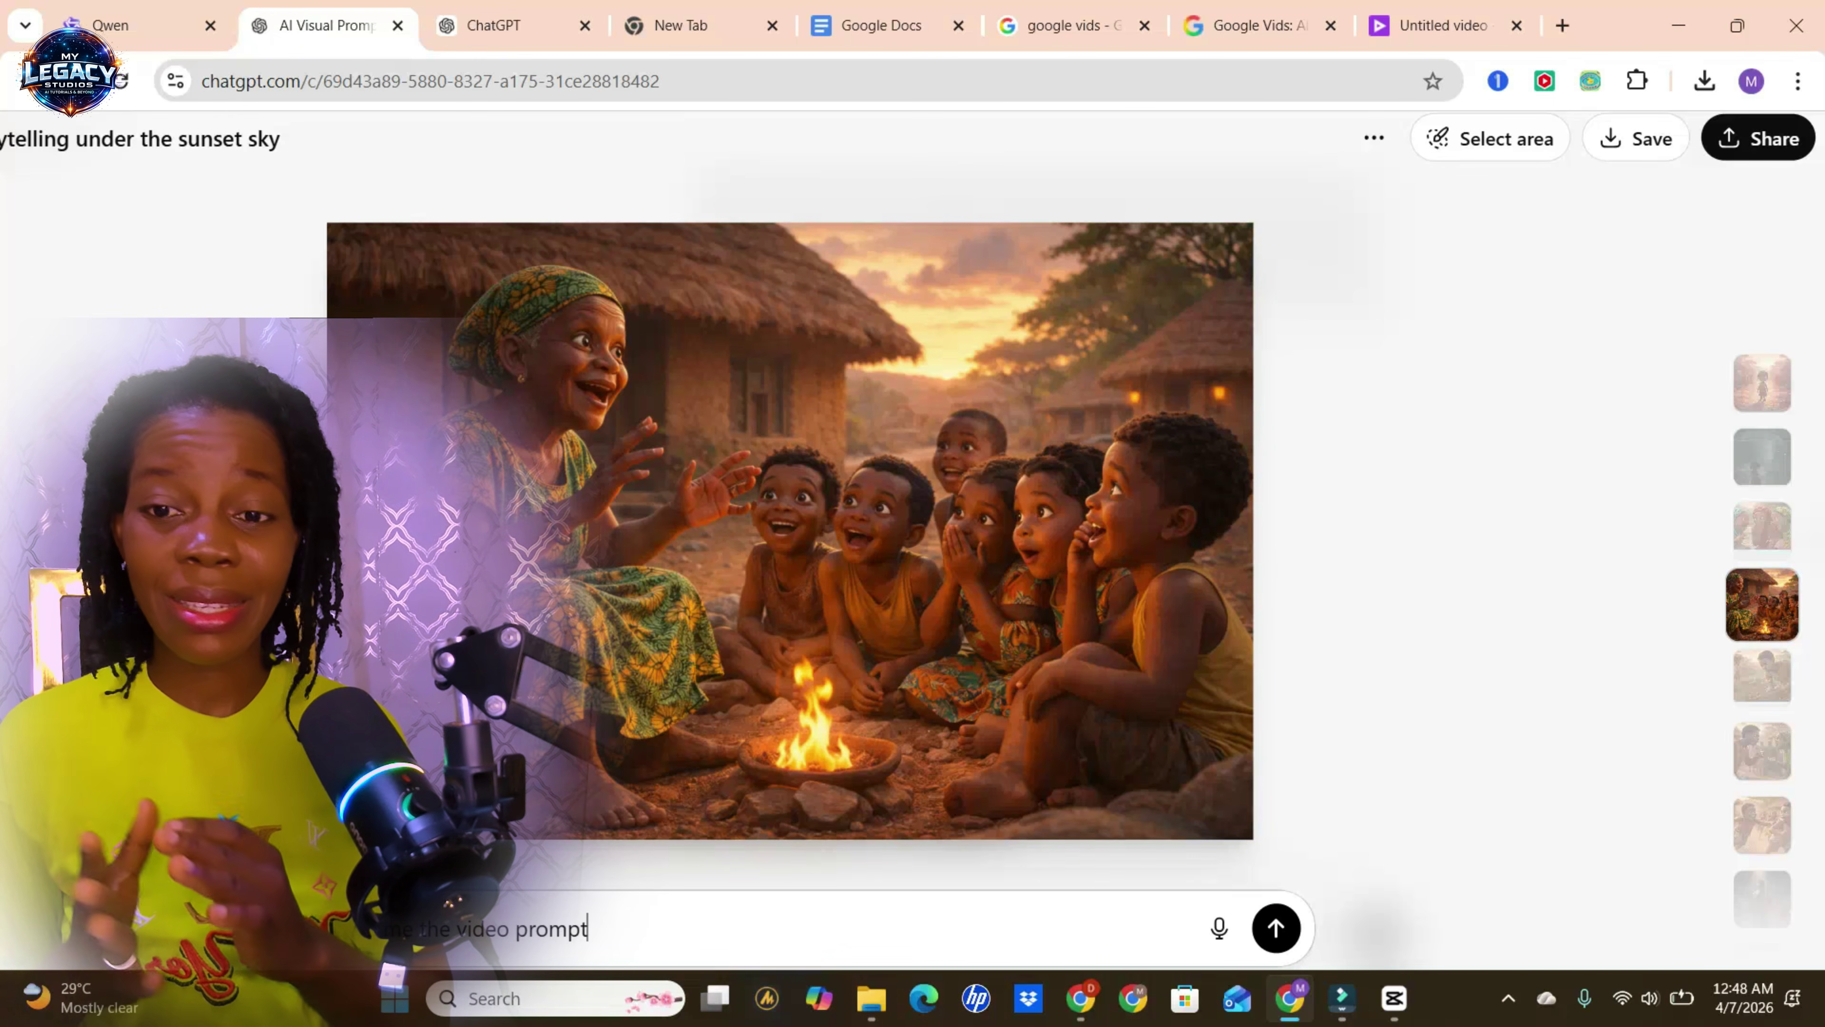
key("ctrl+8")
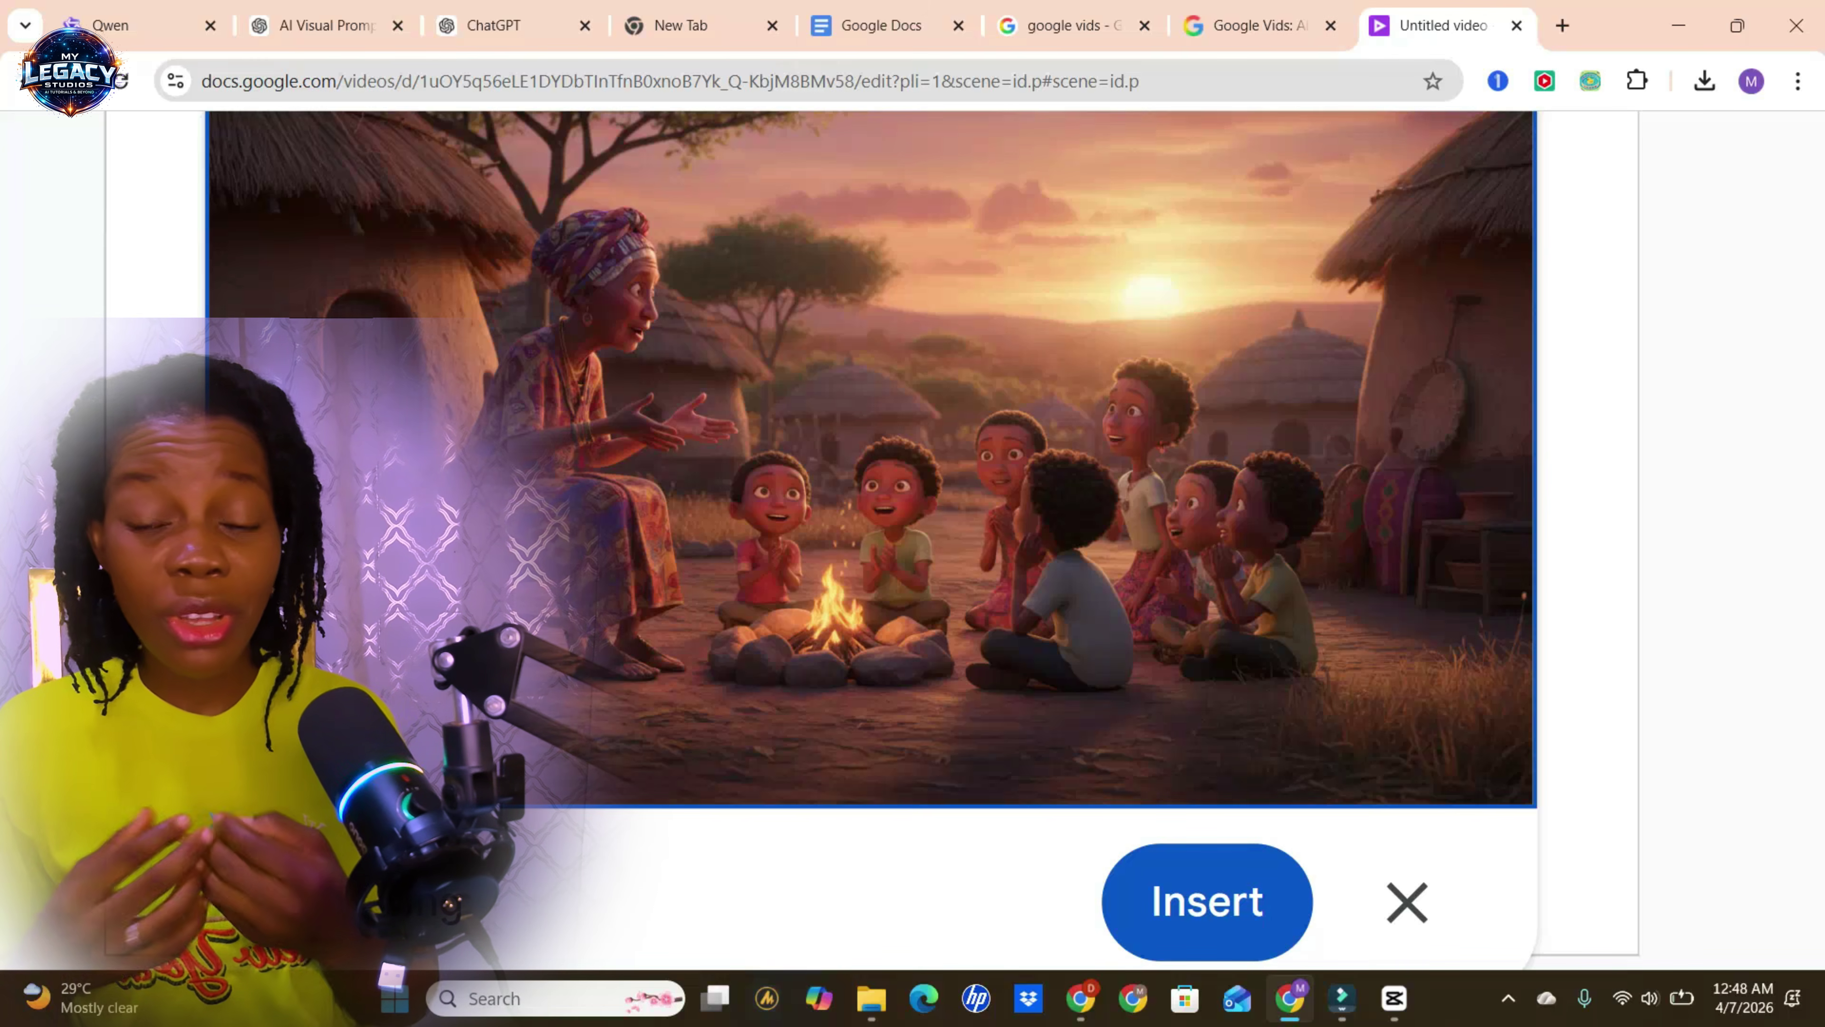
scroll(439, 499, "down", 5)
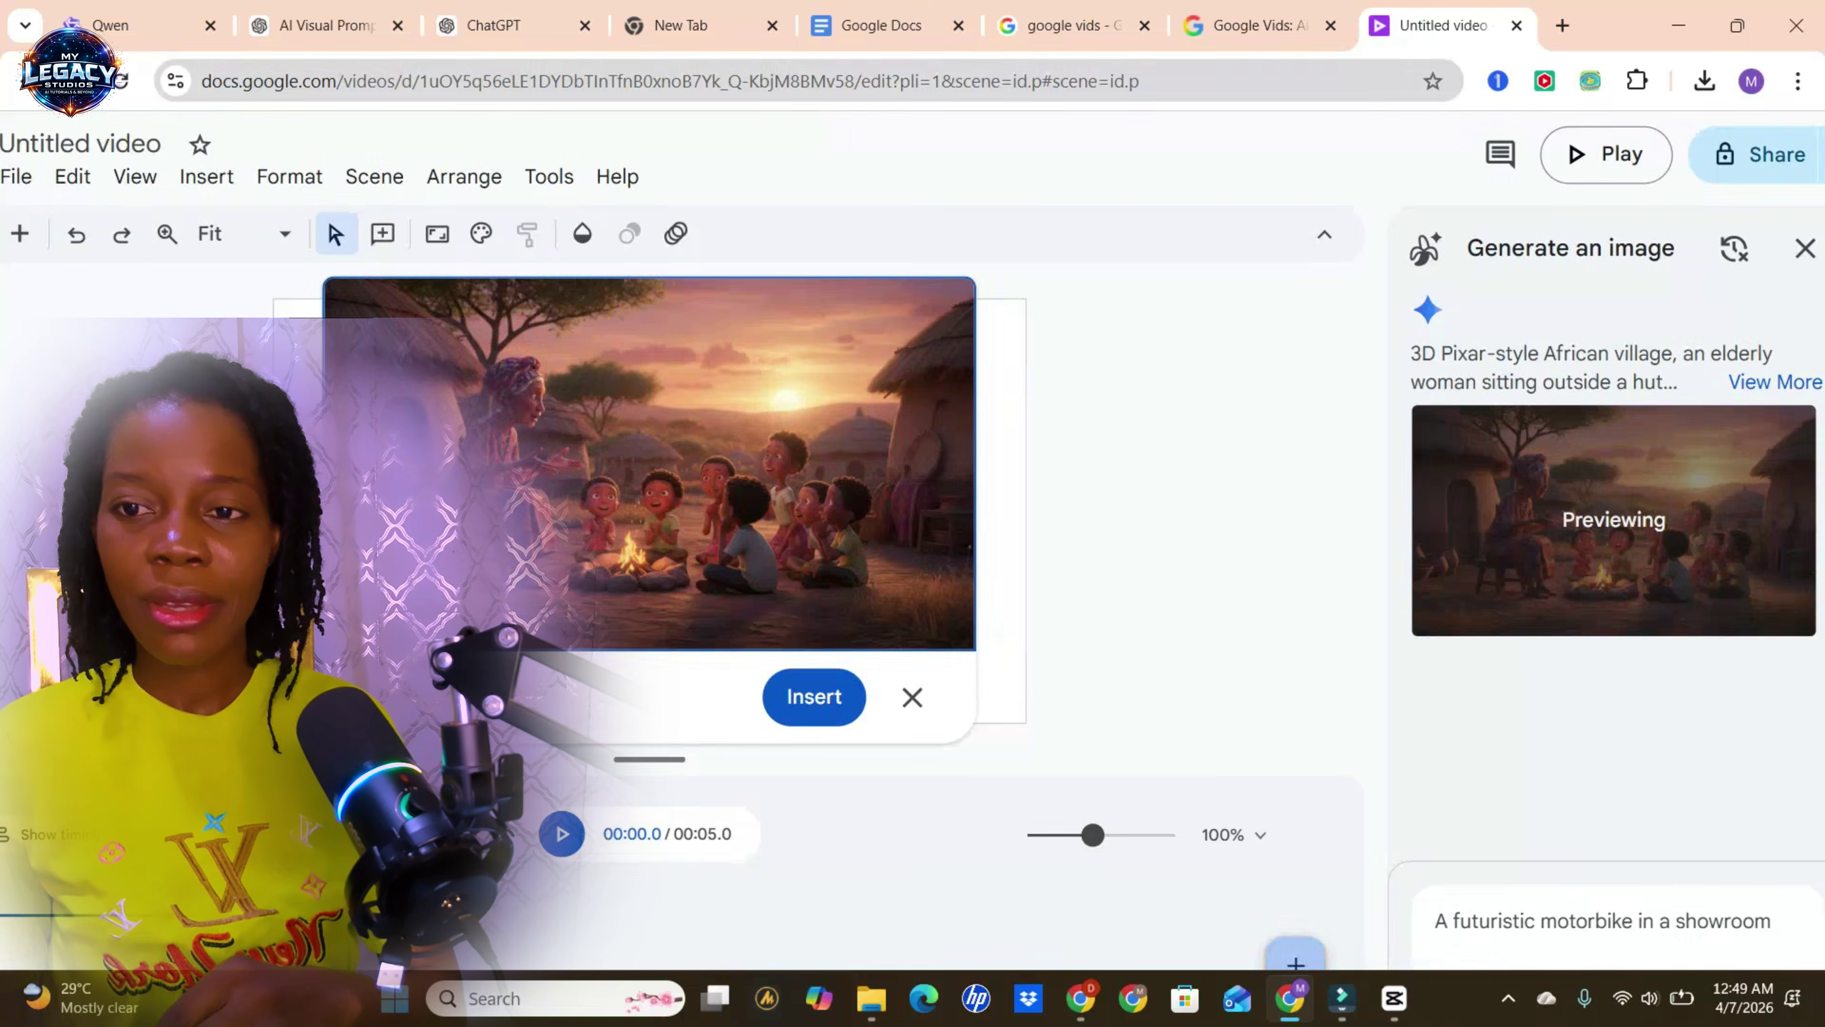
- Copy the 3D Pixar-style African village farmland prompt from the ChatGPT conversation and return to the video project
key("ctrl+2")
right_click(1182, 482)
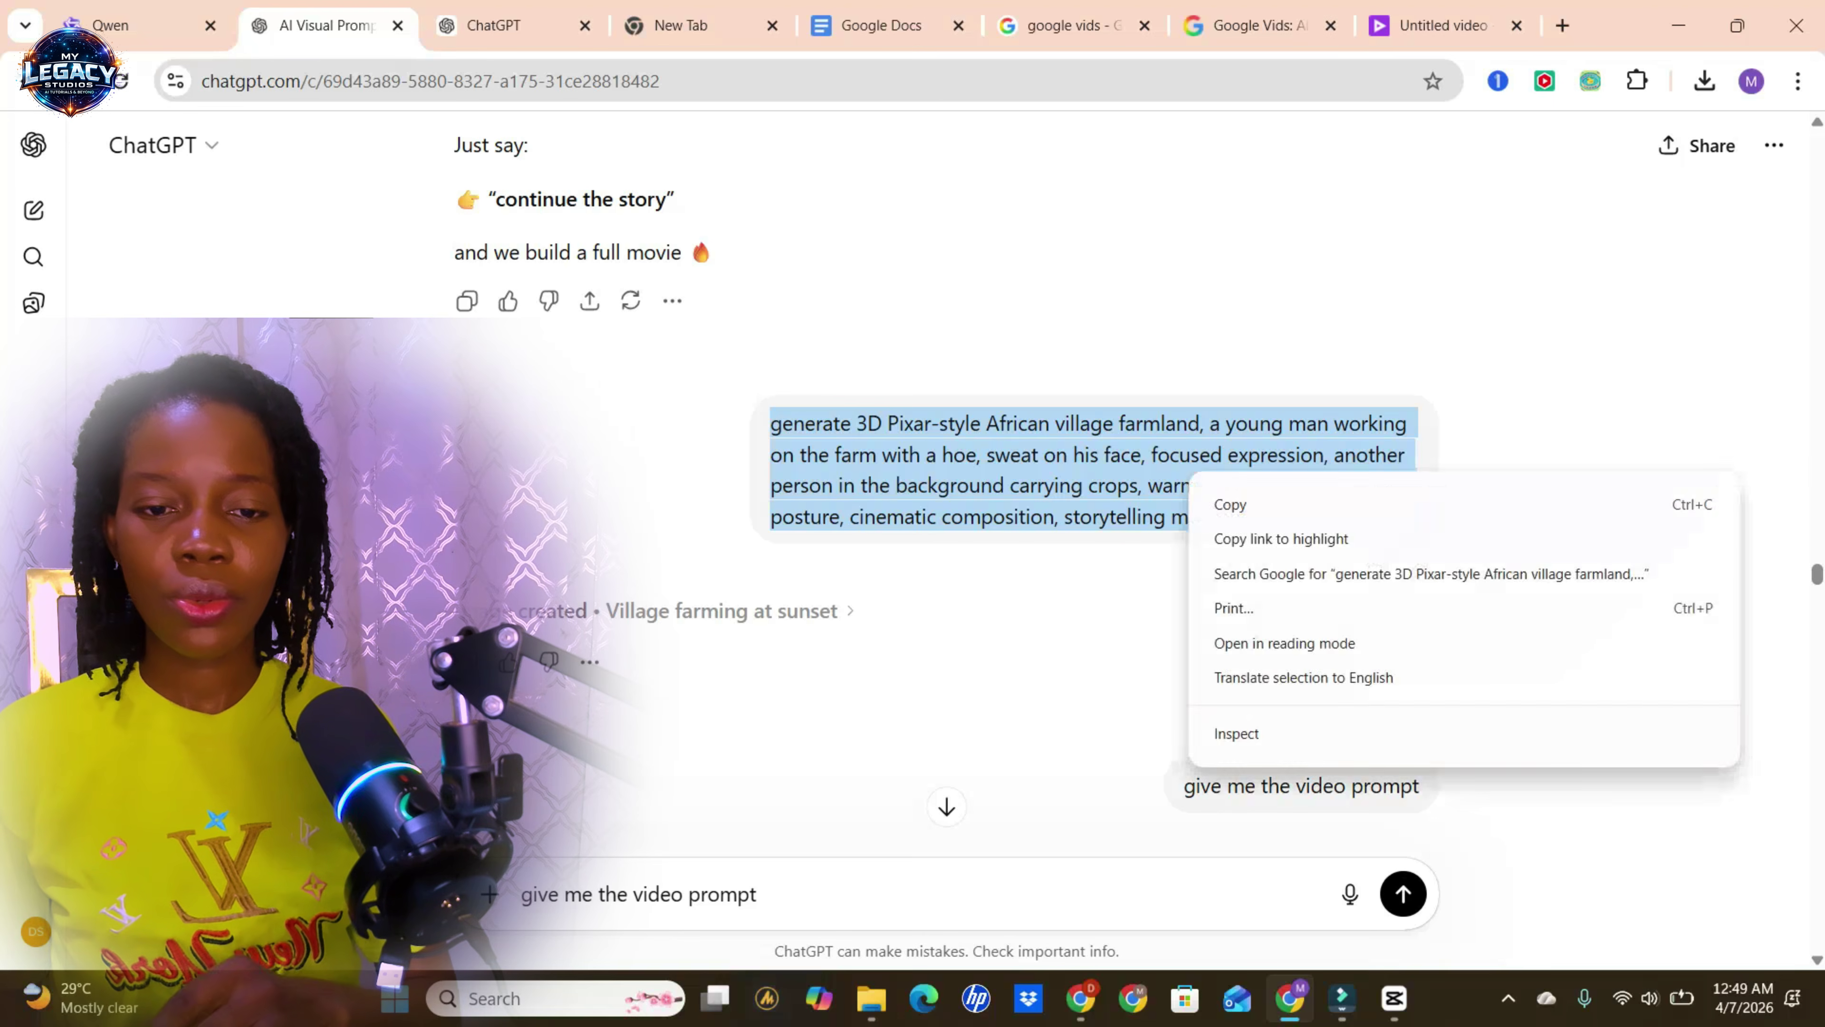
left_click(1222, 505)
key("ctrl+8")
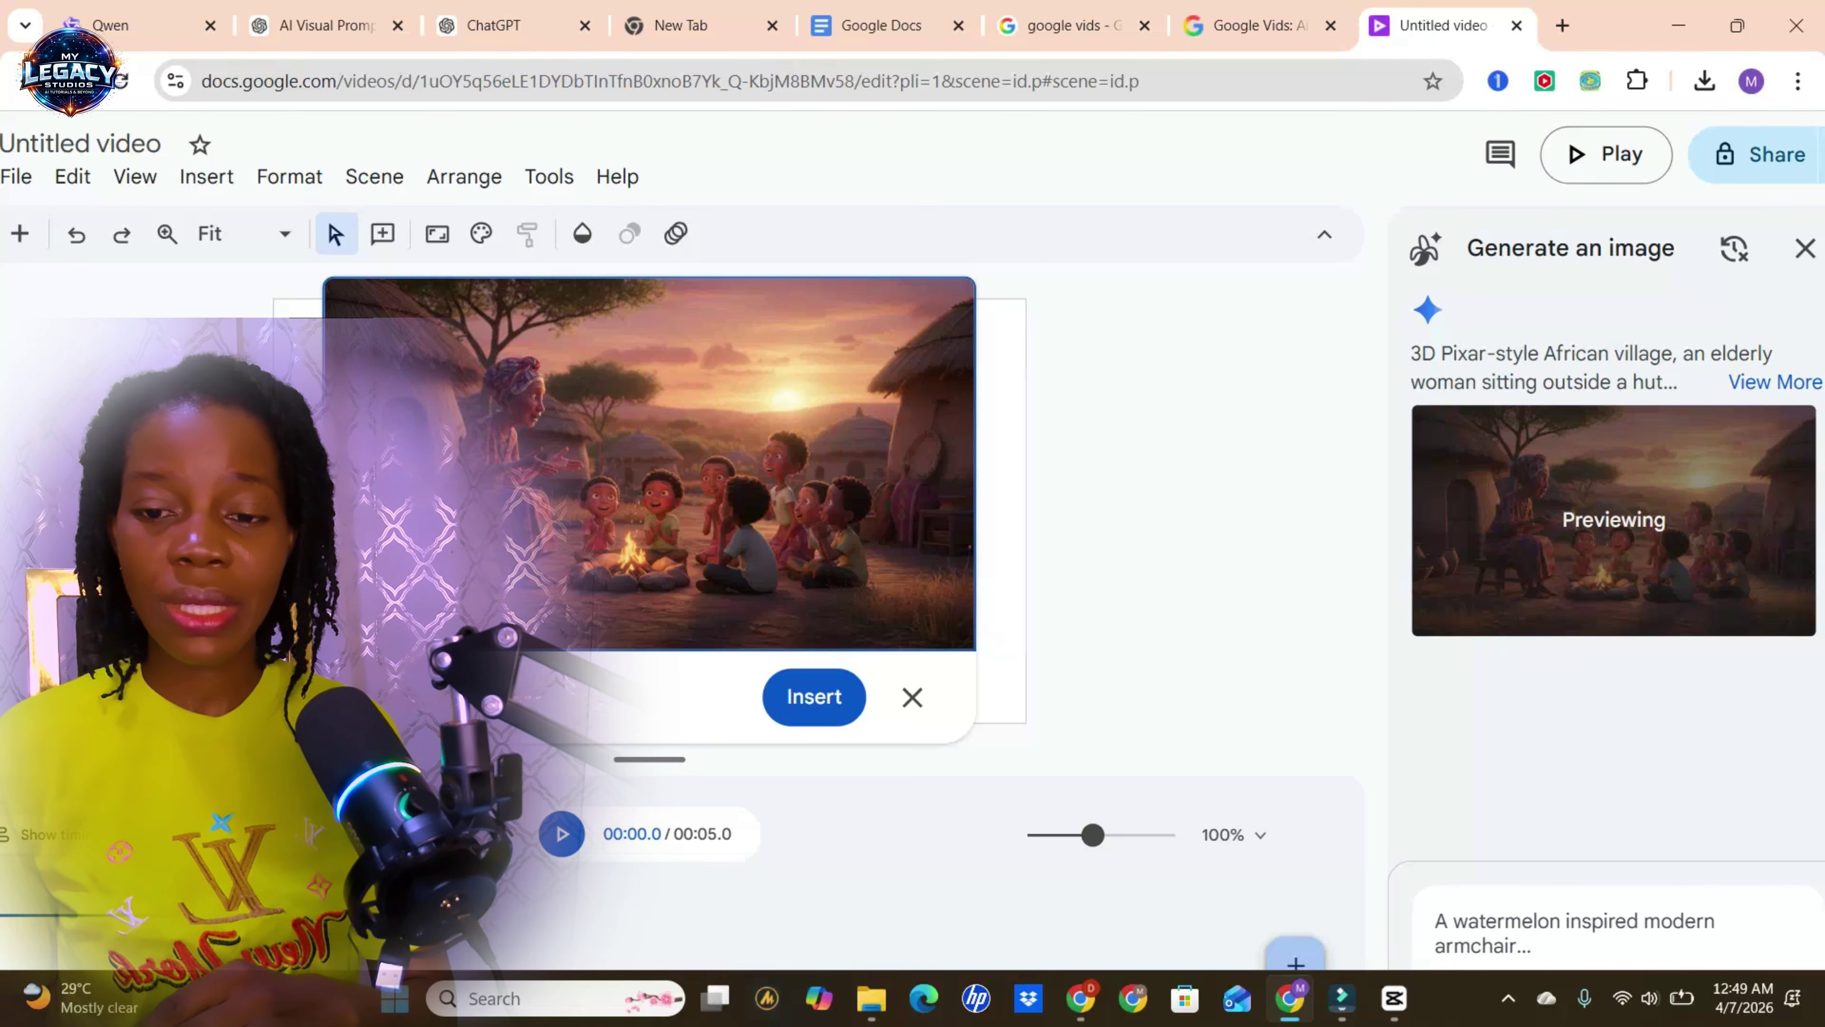
- Save the previewed storytelling image to the Downloads folder as phot
right_click(689, 476)
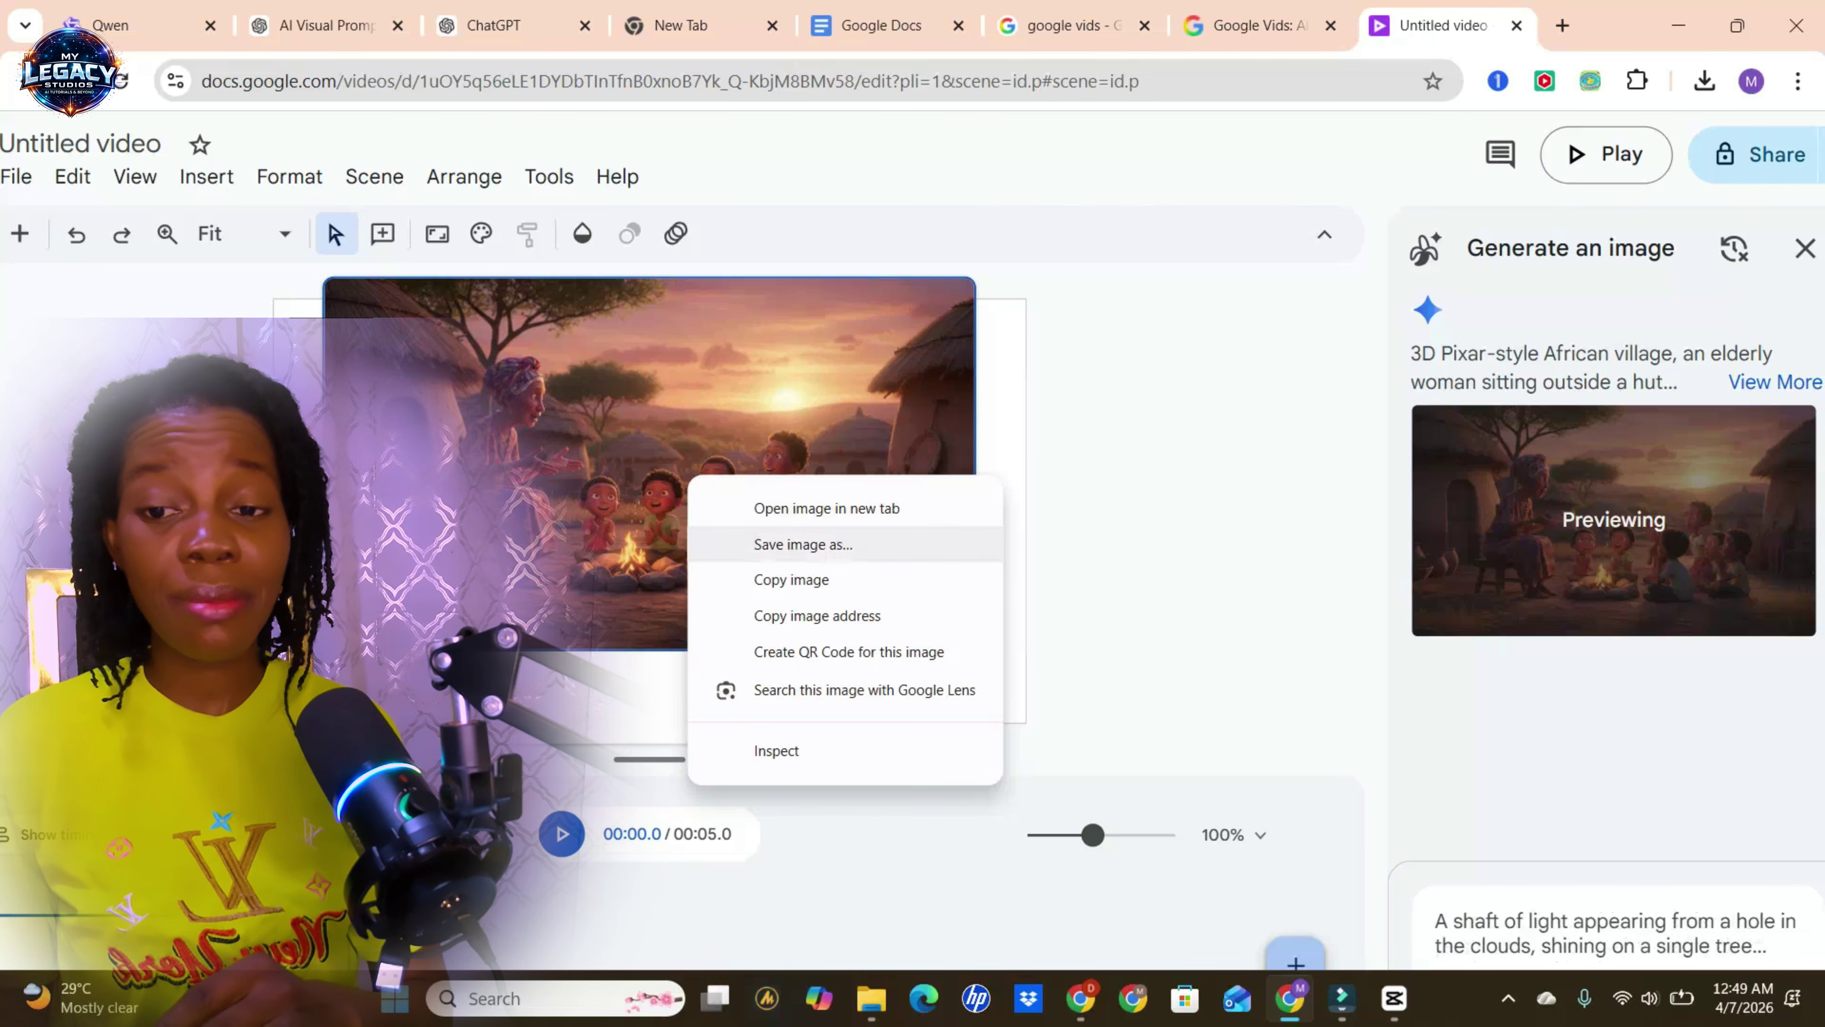
left_click(802, 545)
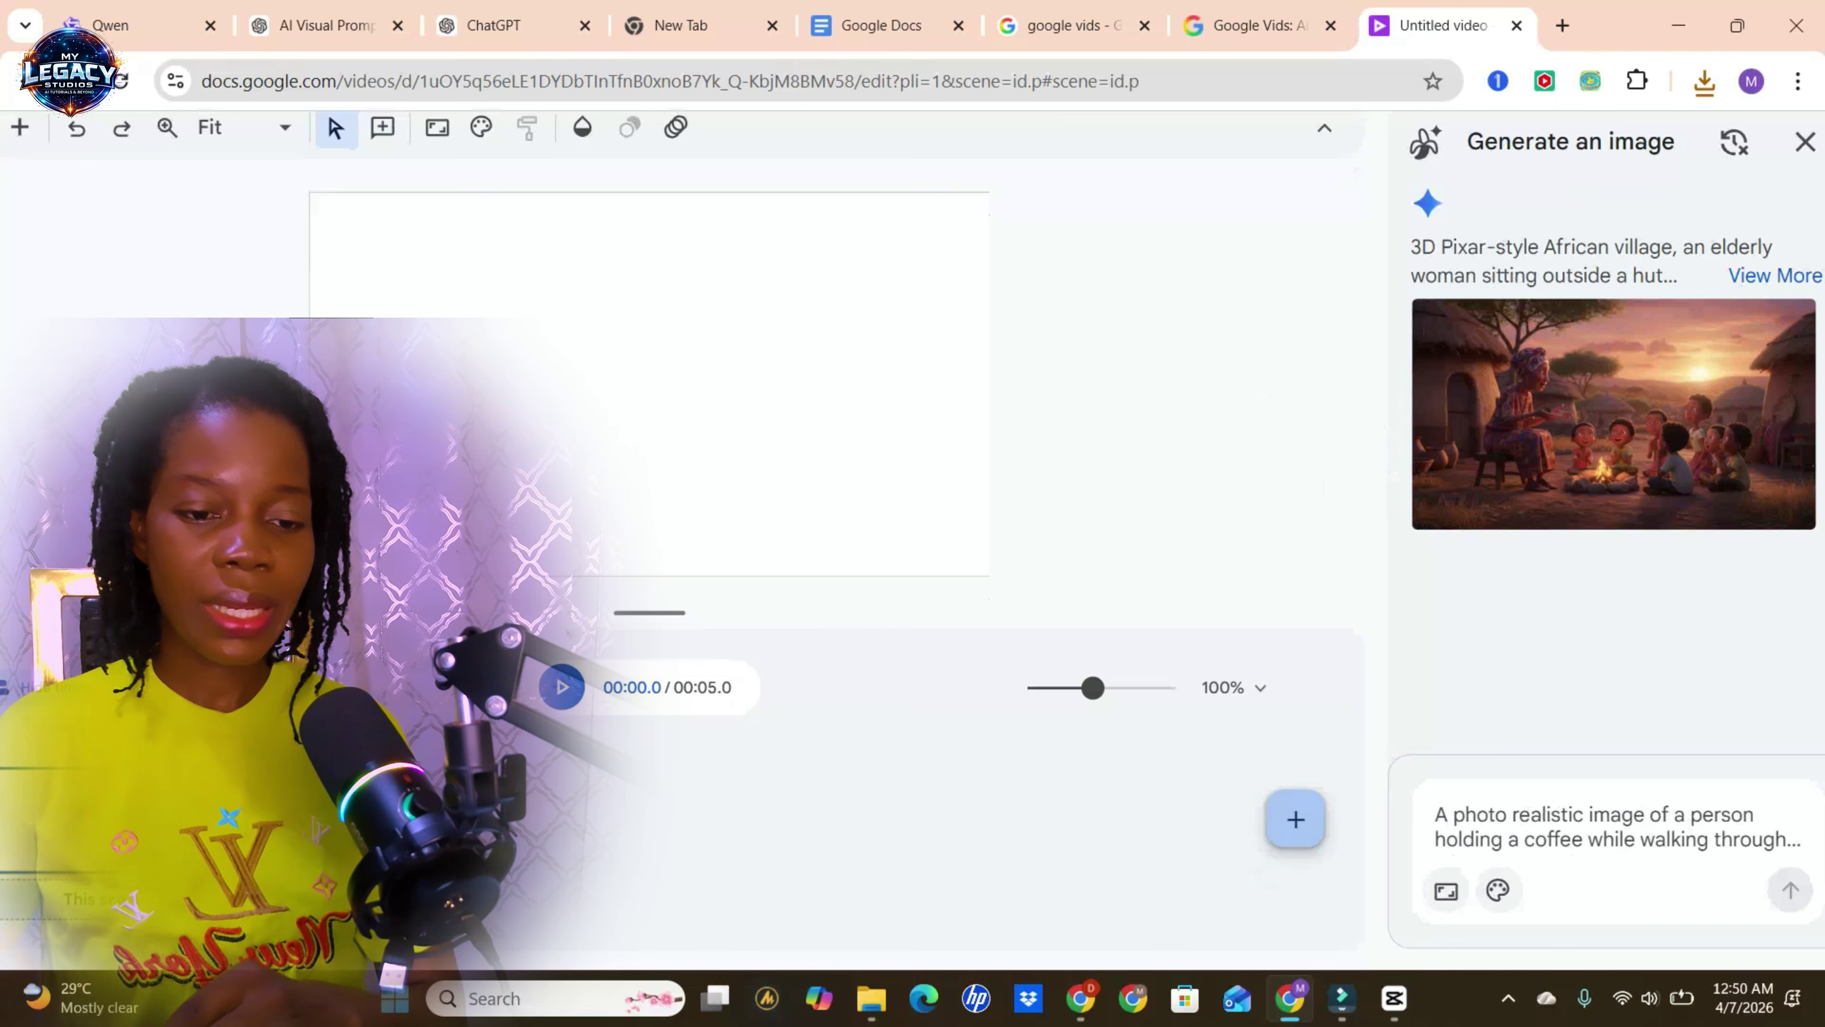
- Generate a Landscape 16:9 image from the copied farmland prompt about a young man working with a hoe
left_click(1435, 815)
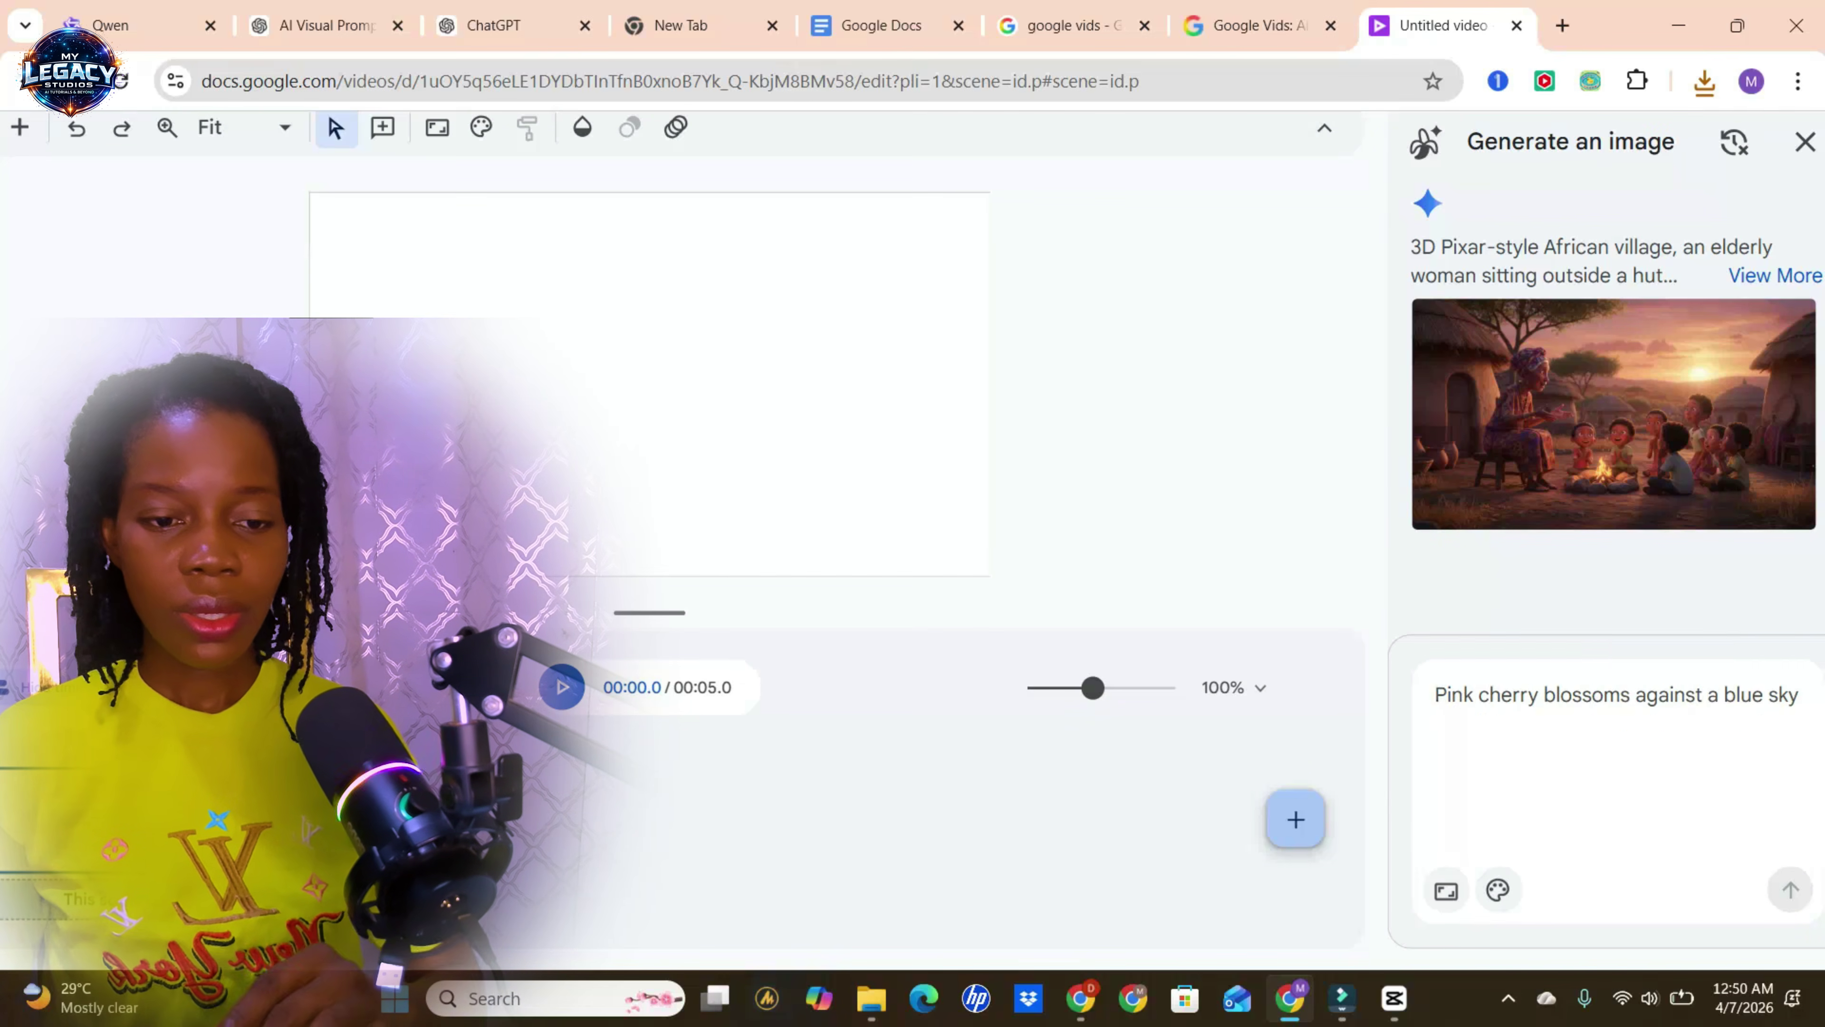
right_click(1480, 698)
left_click(1511, 428)
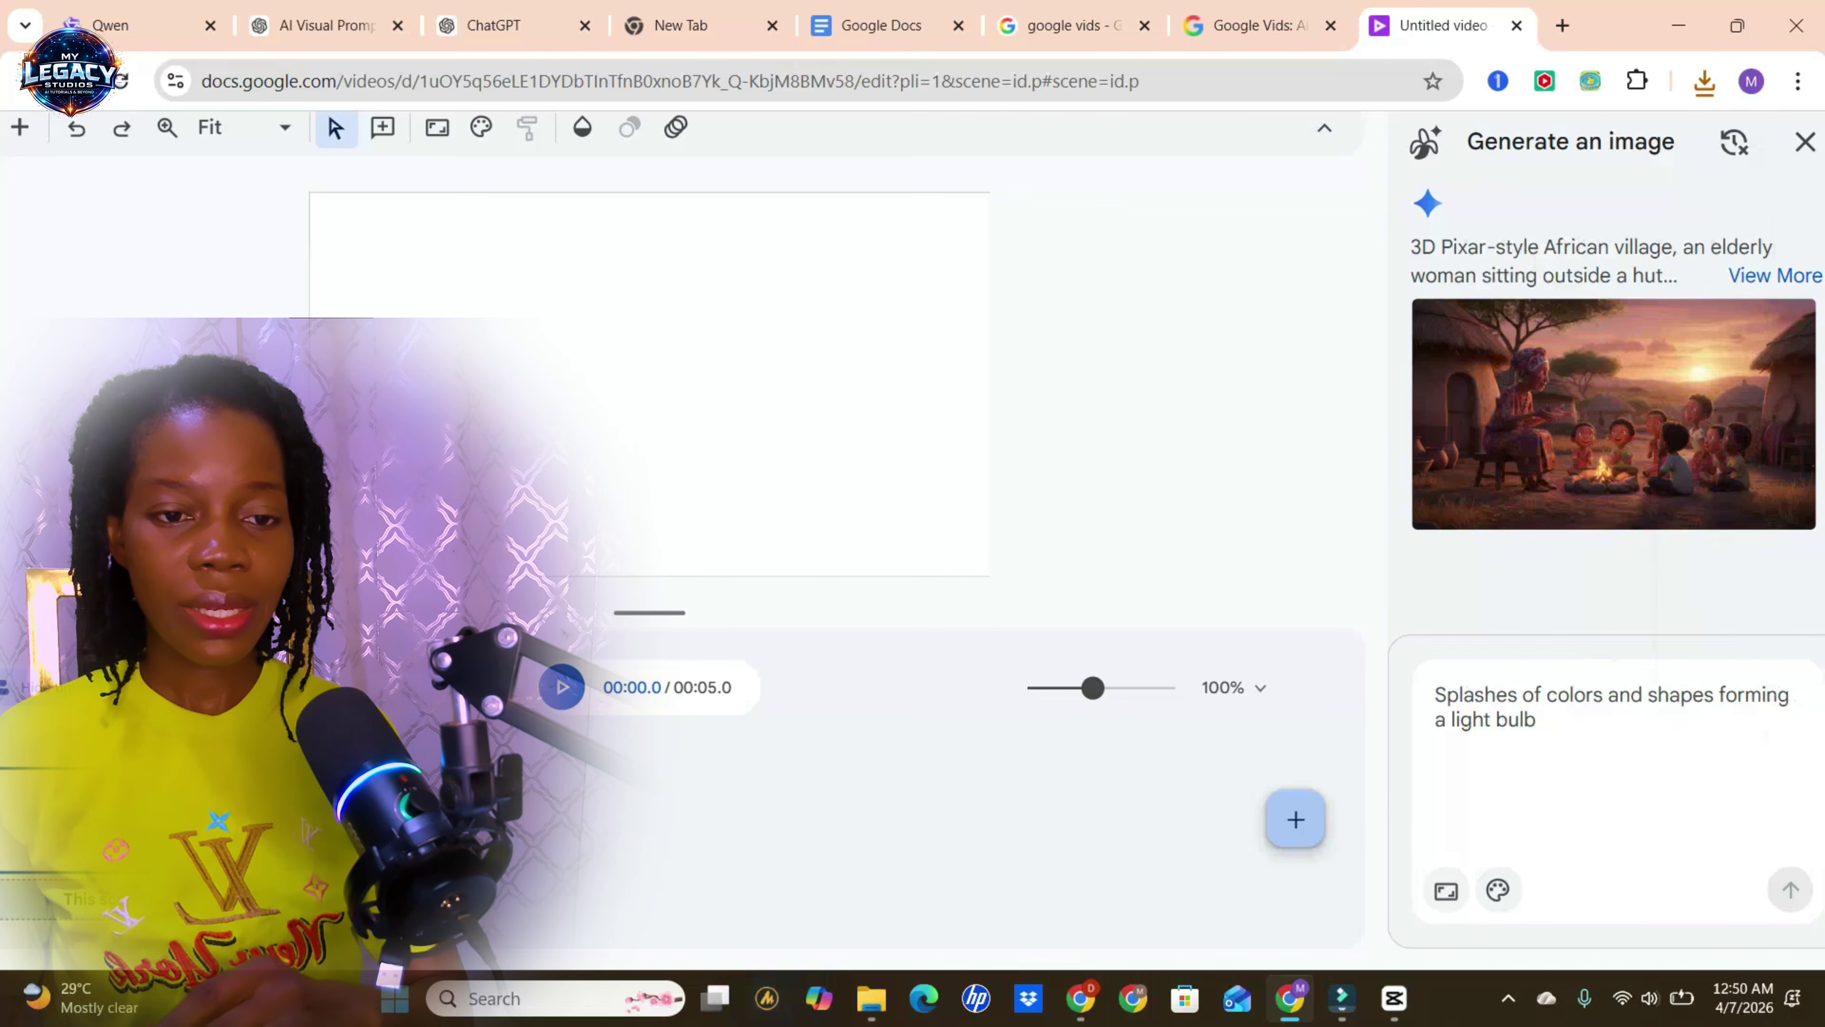
left_click(1680, 832)
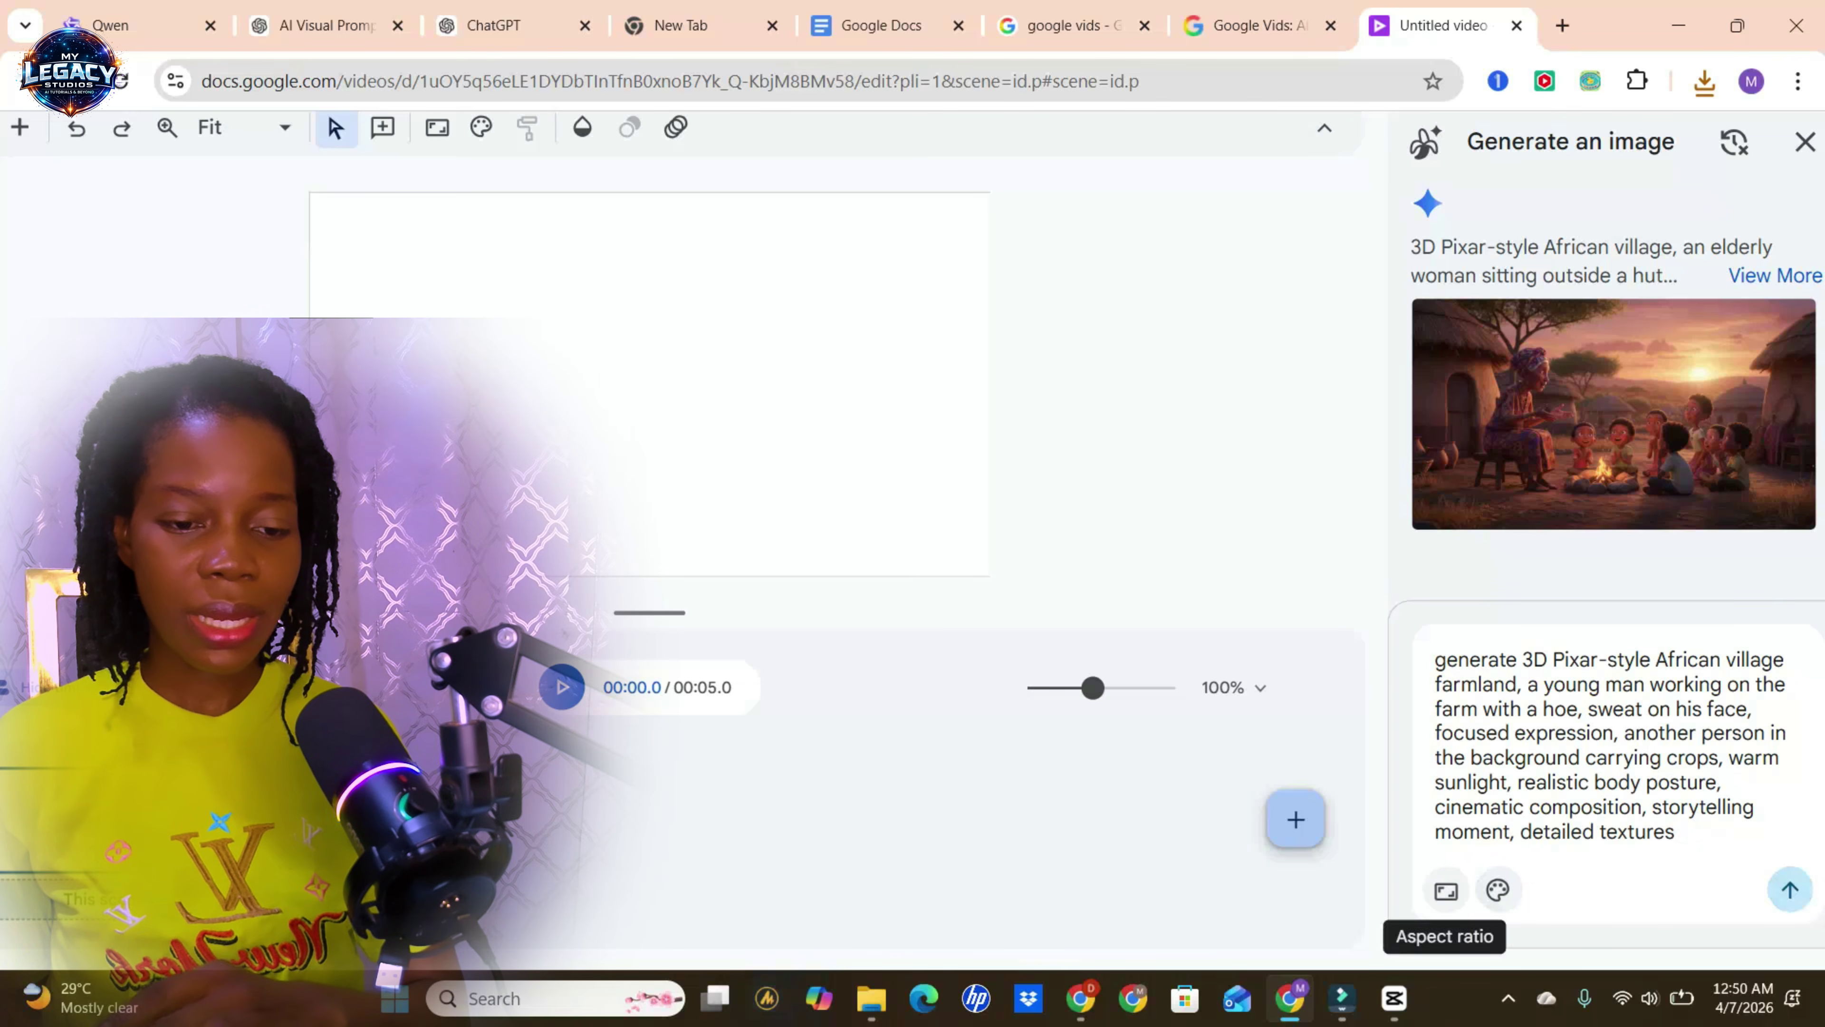
left_click(1446, 890)
left_click(1545, 788)
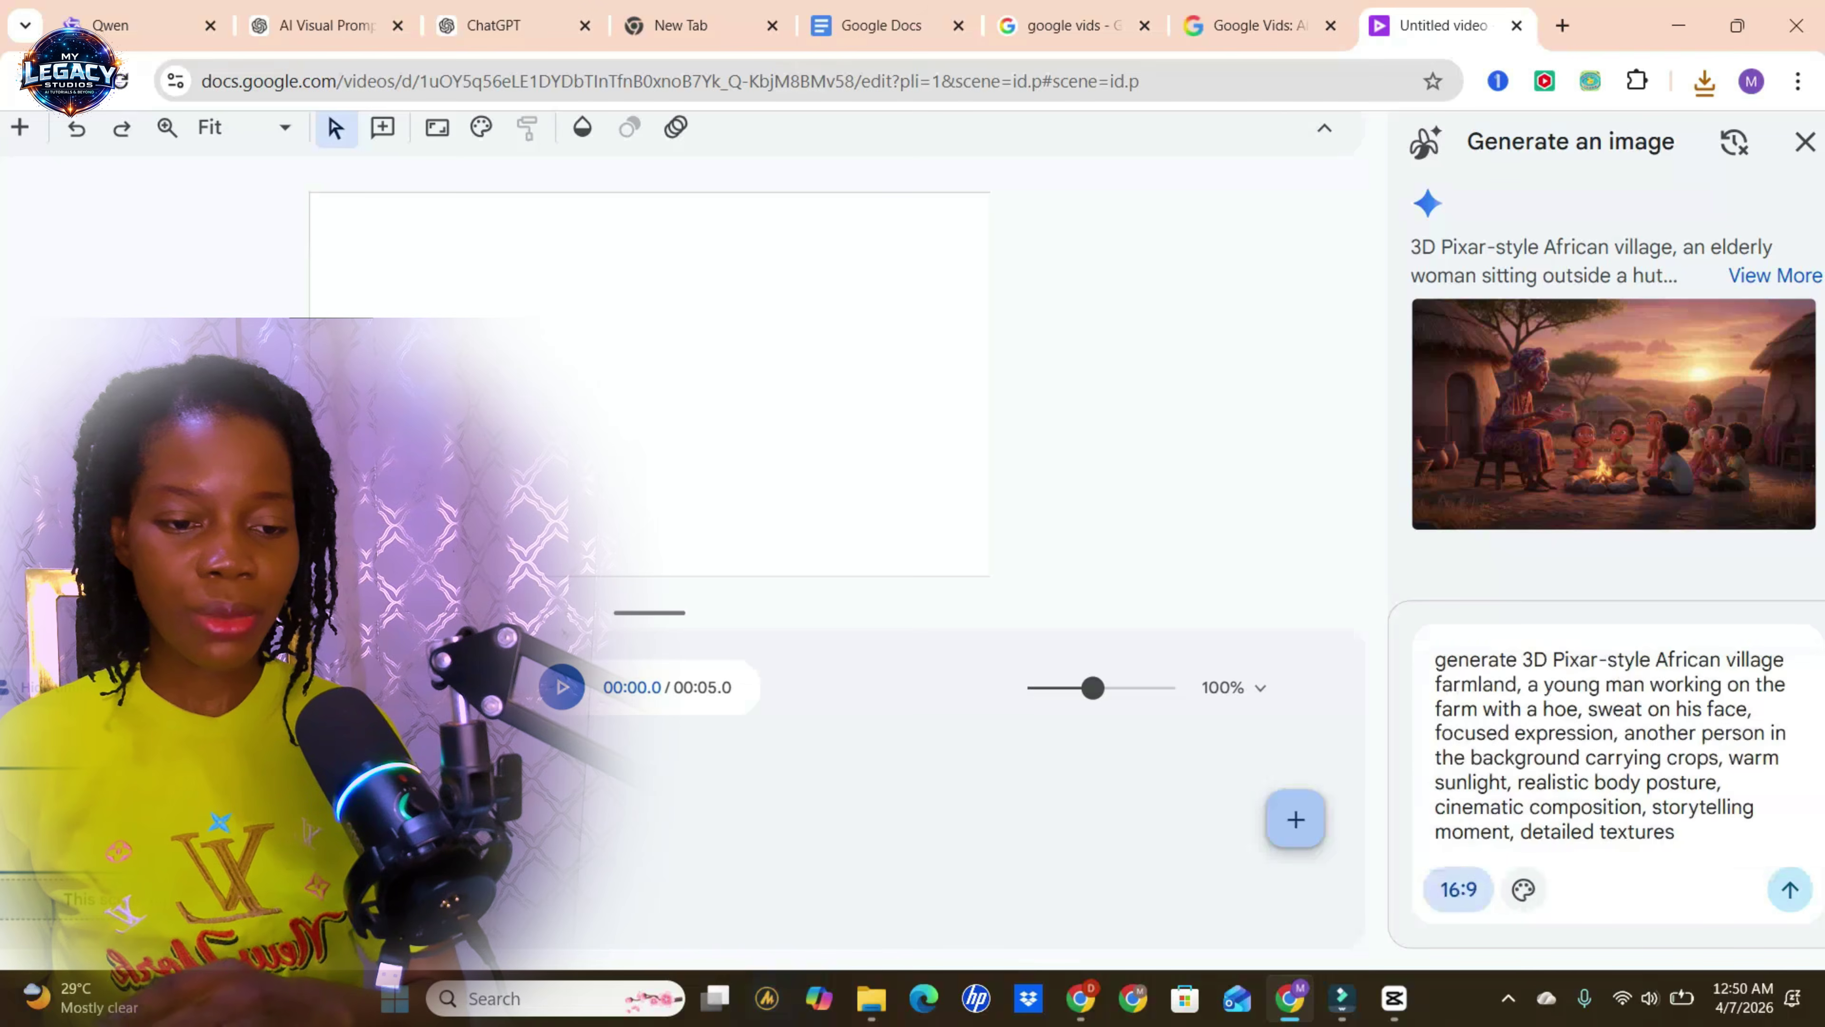
left_click(1790, 889)
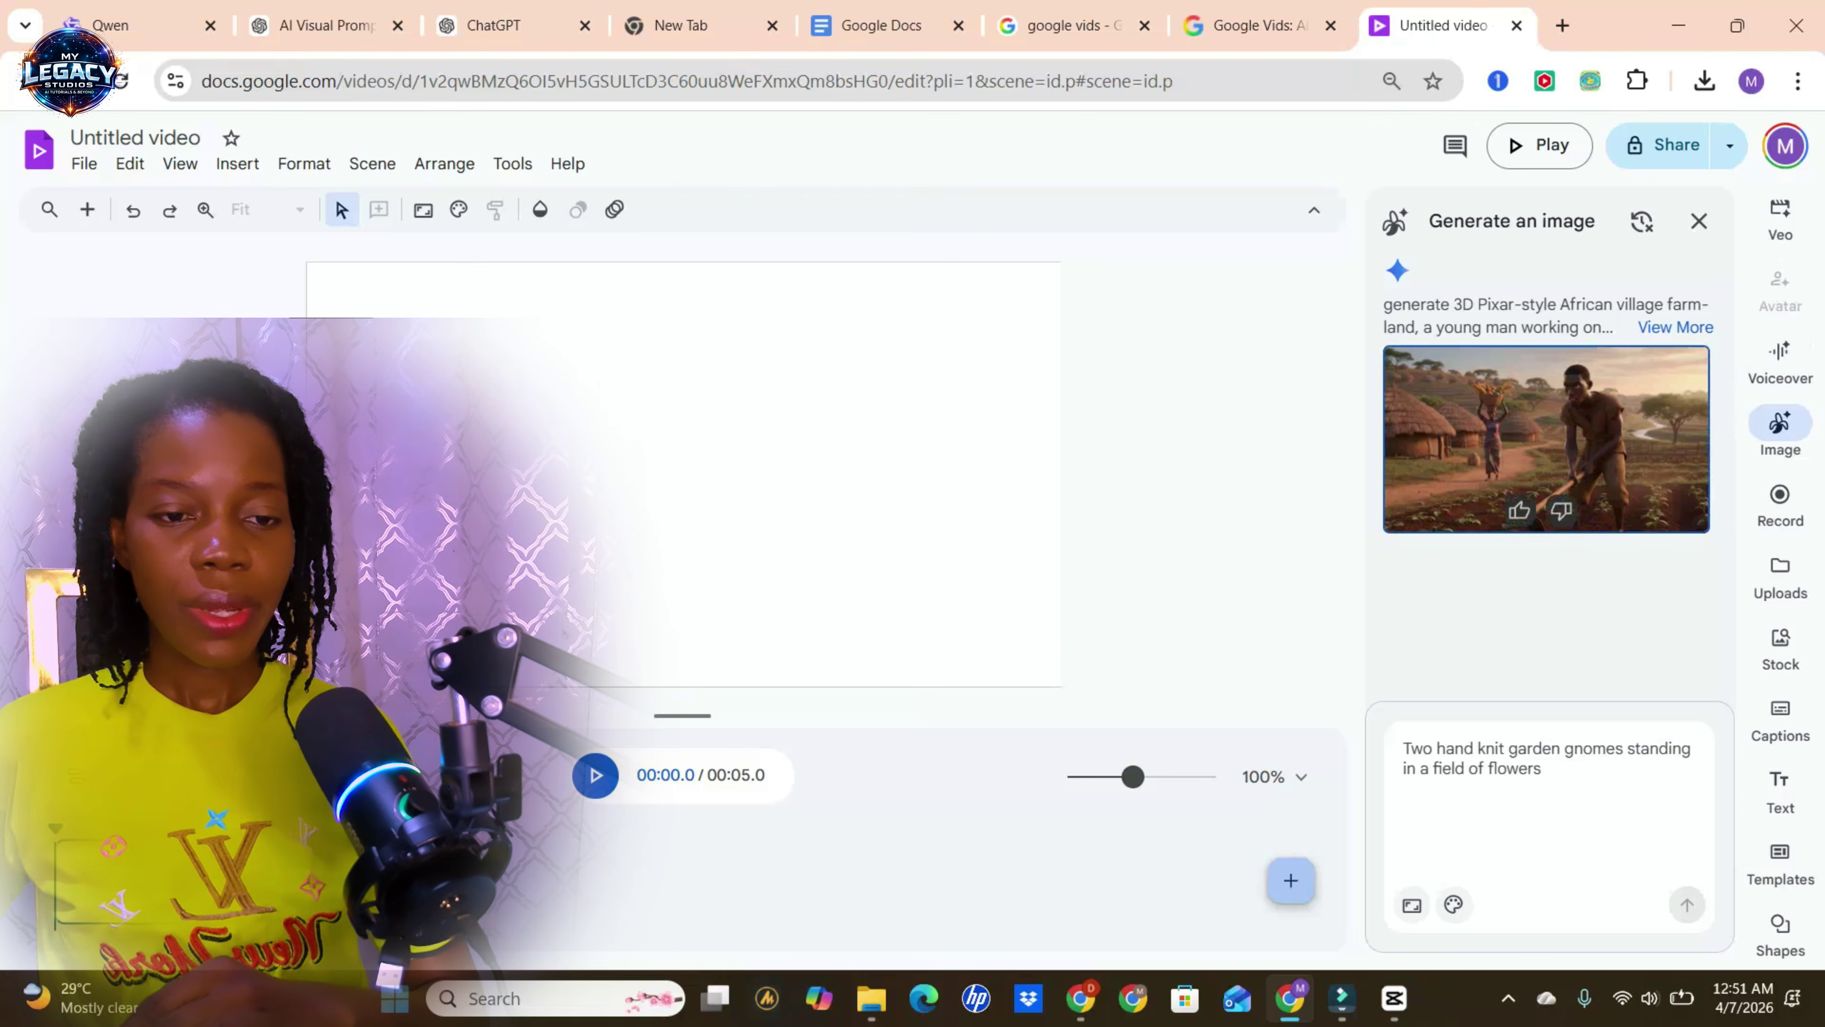
- Preview the generated farmland image and save it to the Downloads folder
left_click(1546, 431)
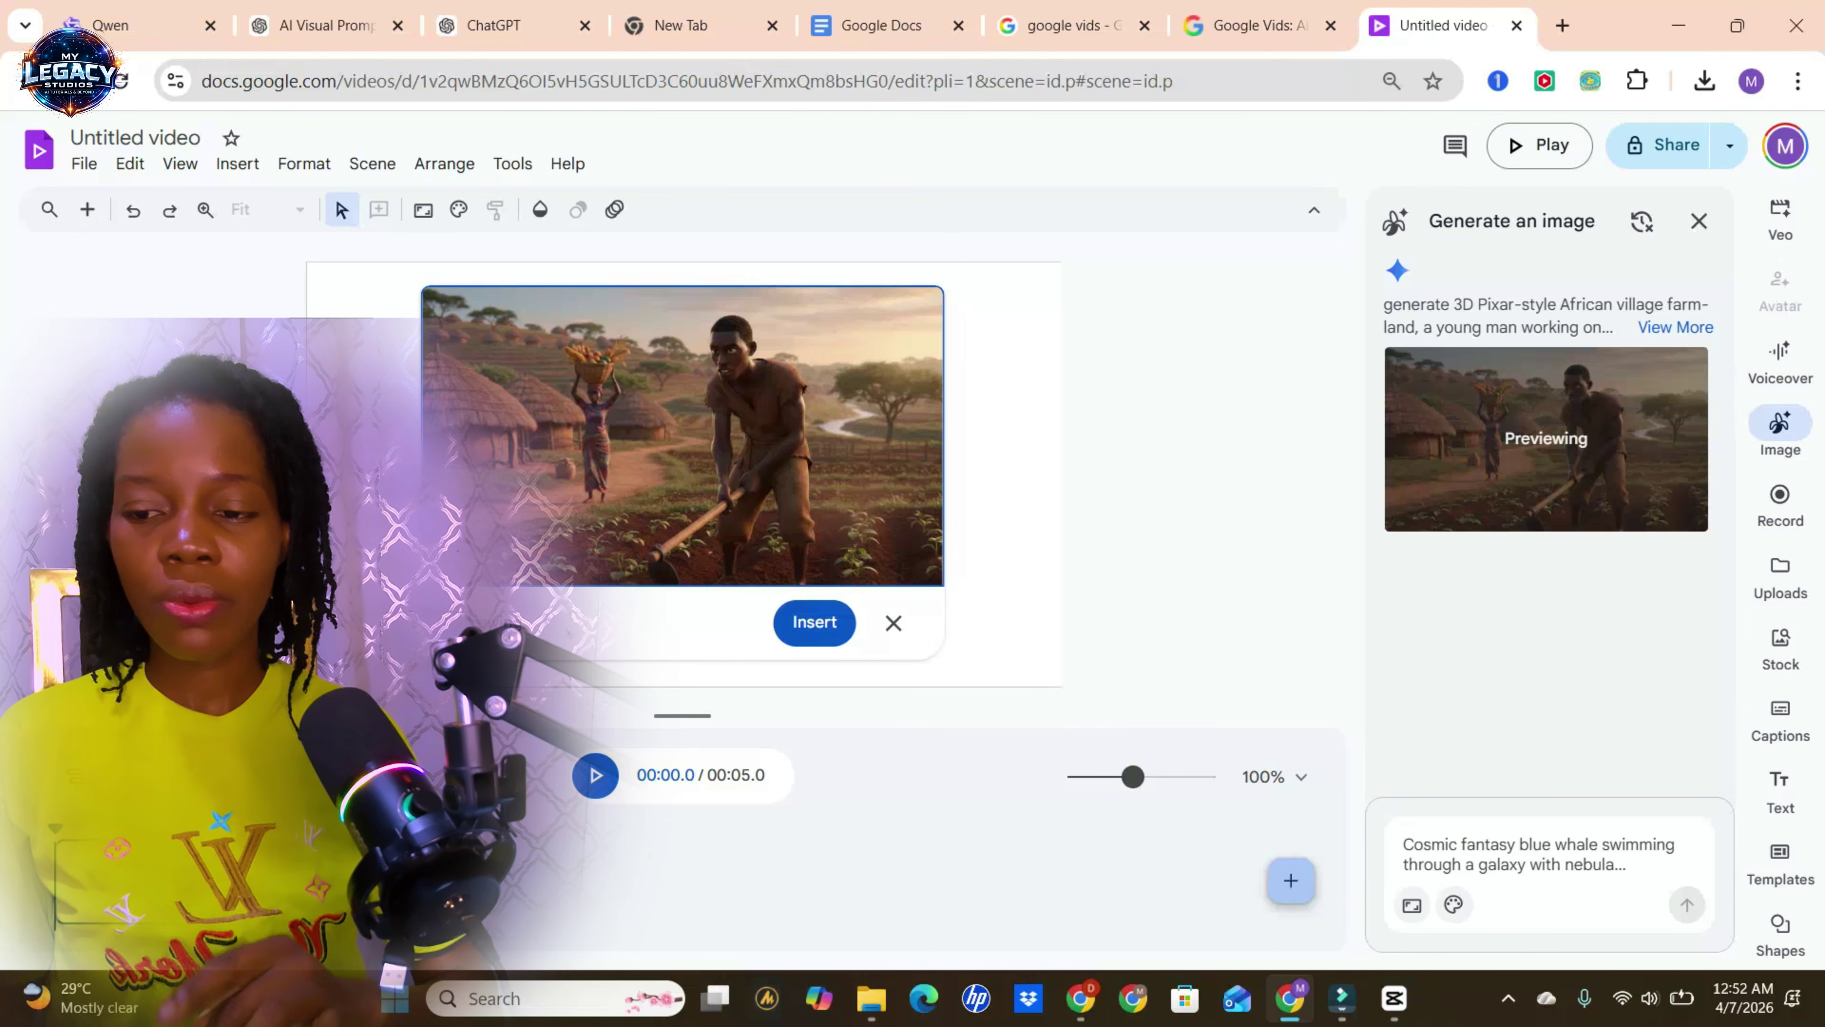
right_click(783, 467)
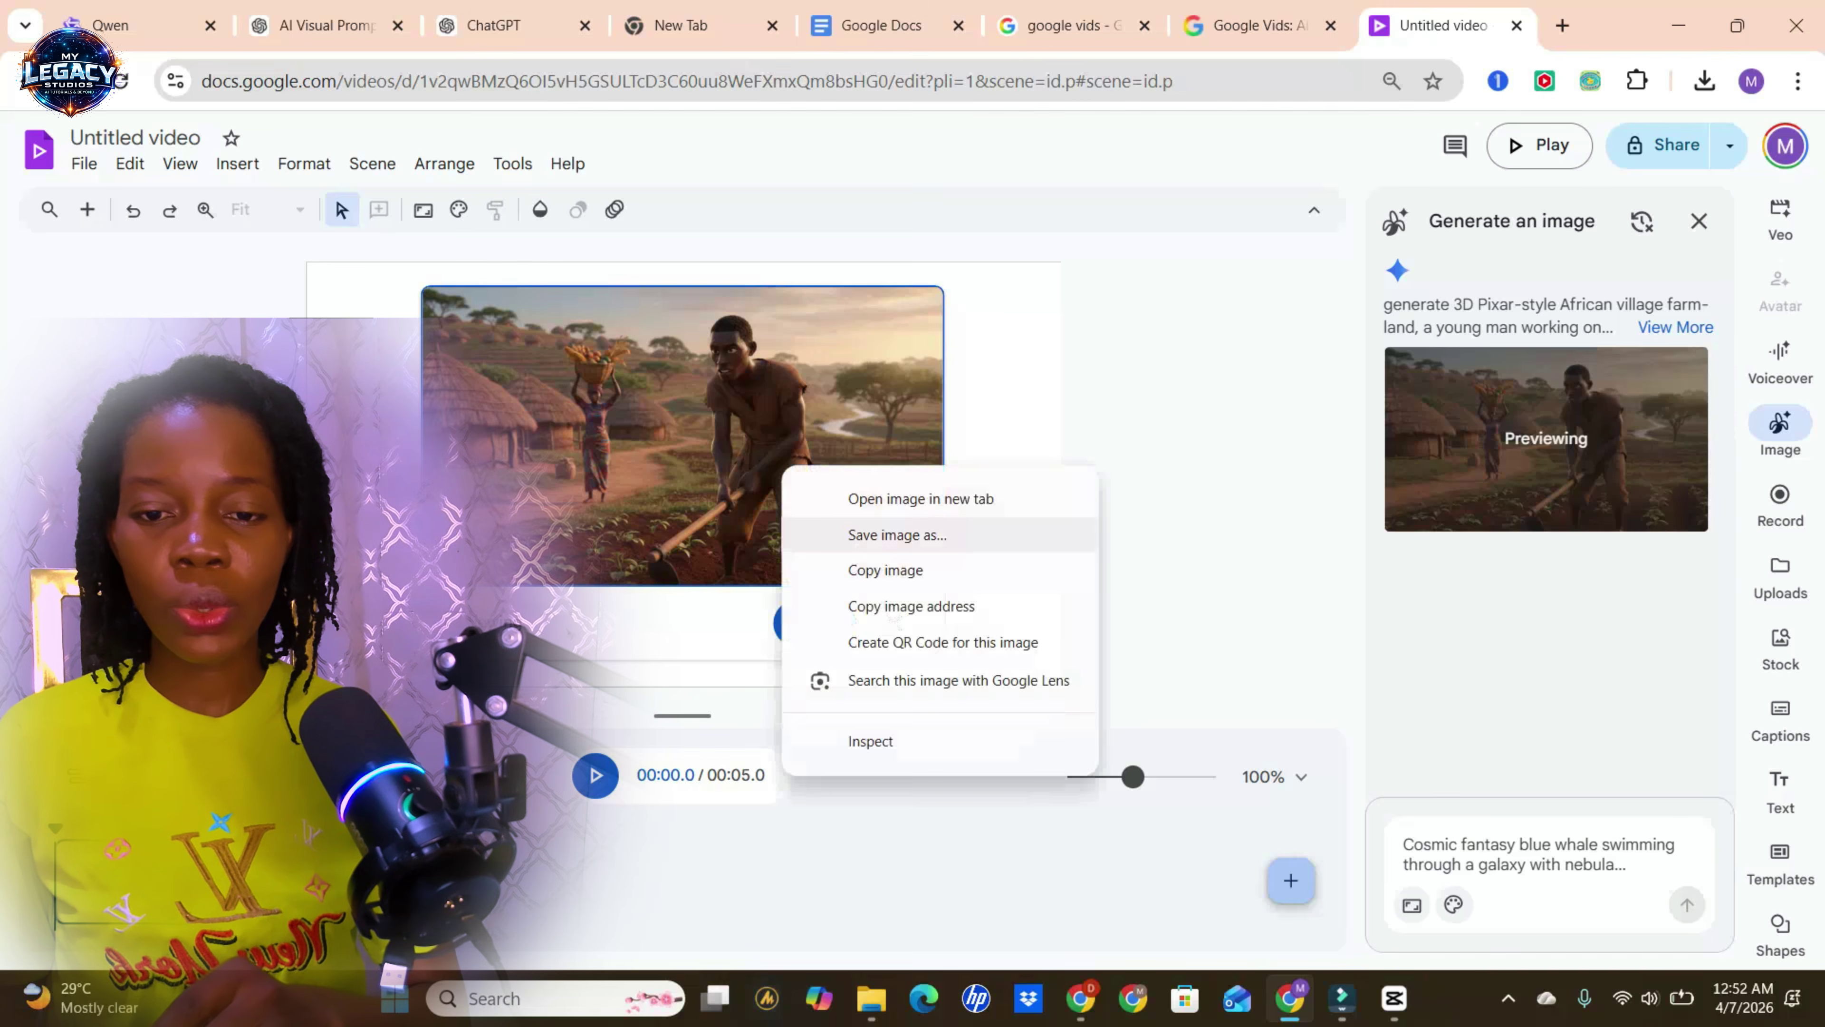
key("Escape")
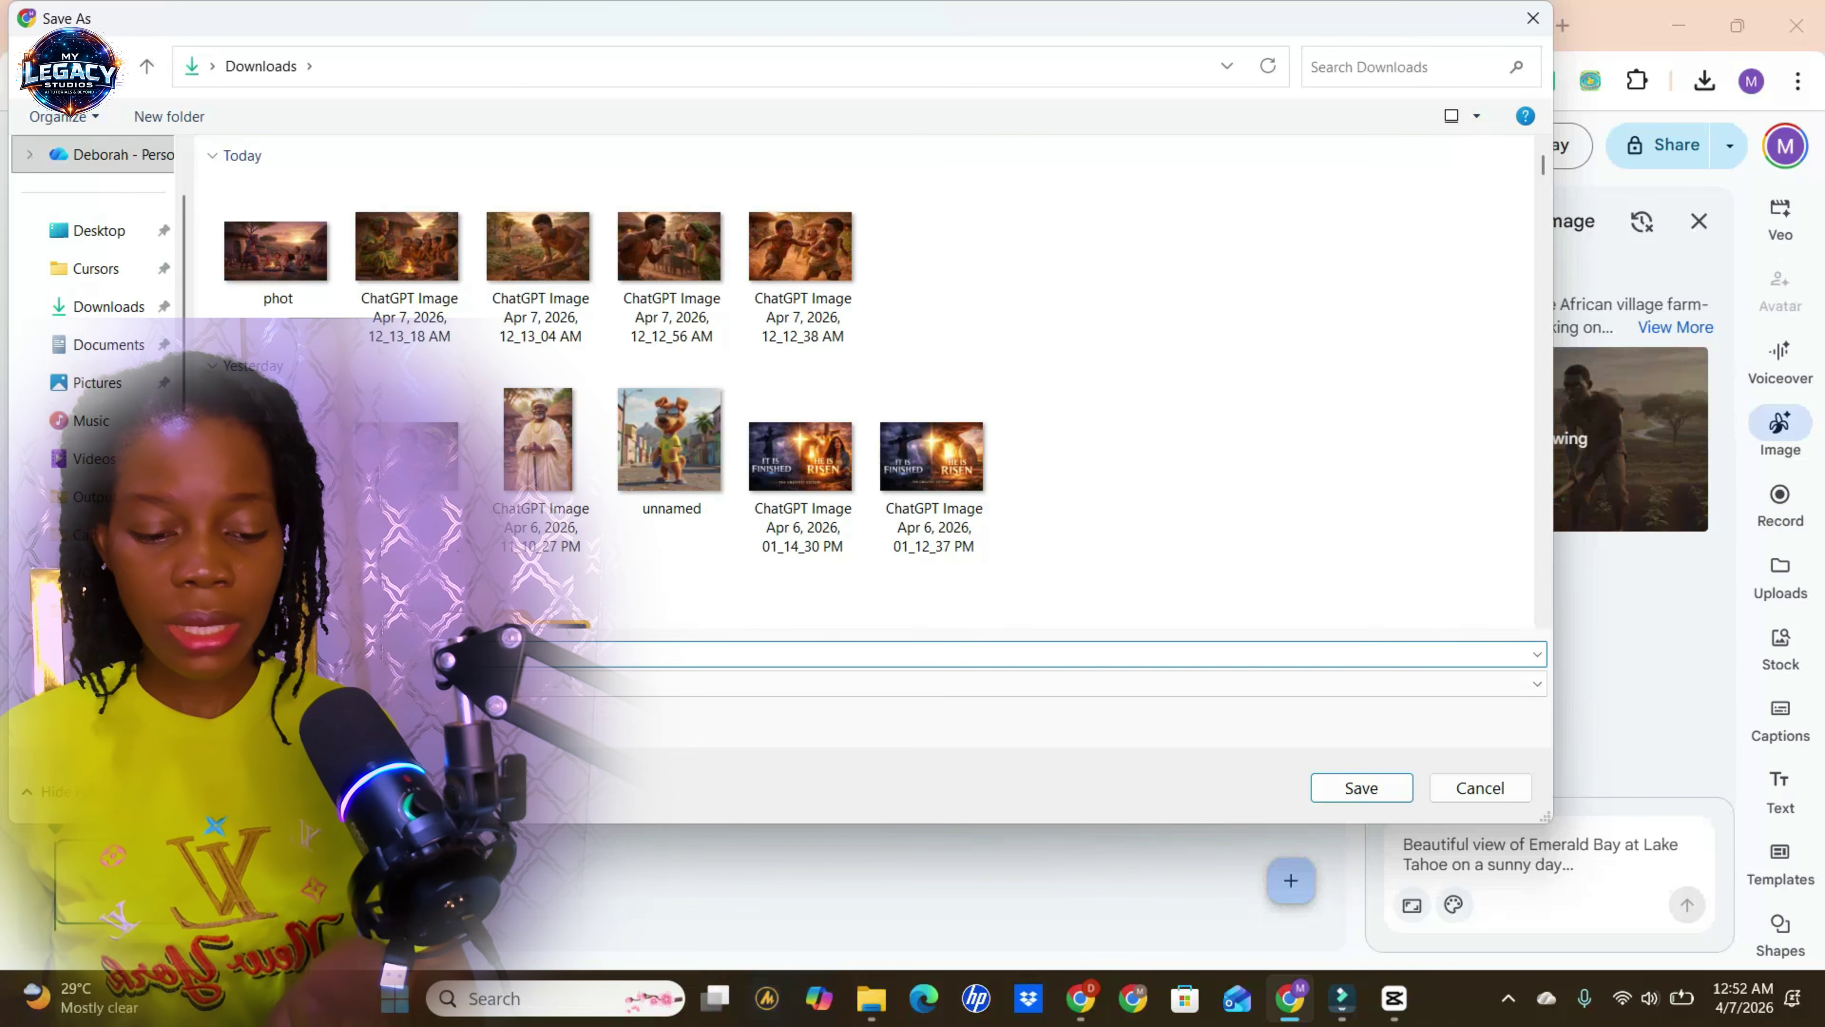
key("Return")
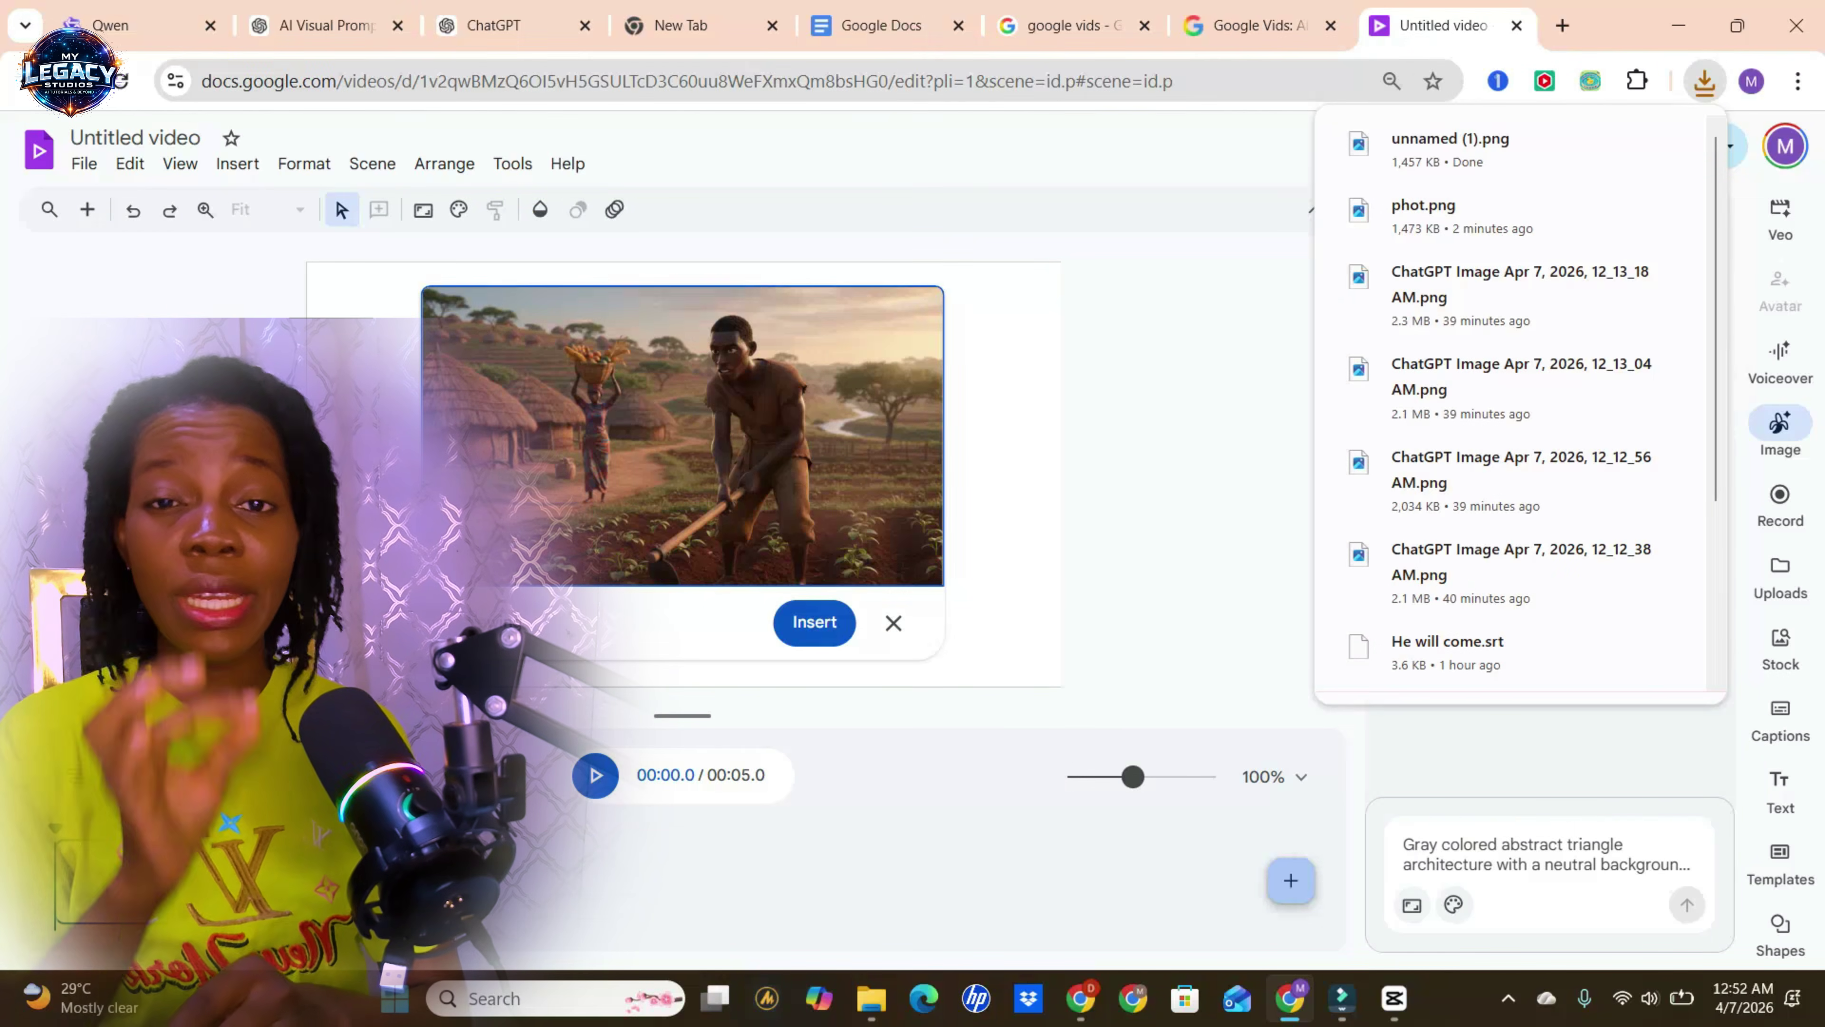
- Copy the prompt about three young African women sitting by a shallow stream with clay pots from the ChatGPT conversation
key("ctrl+2")
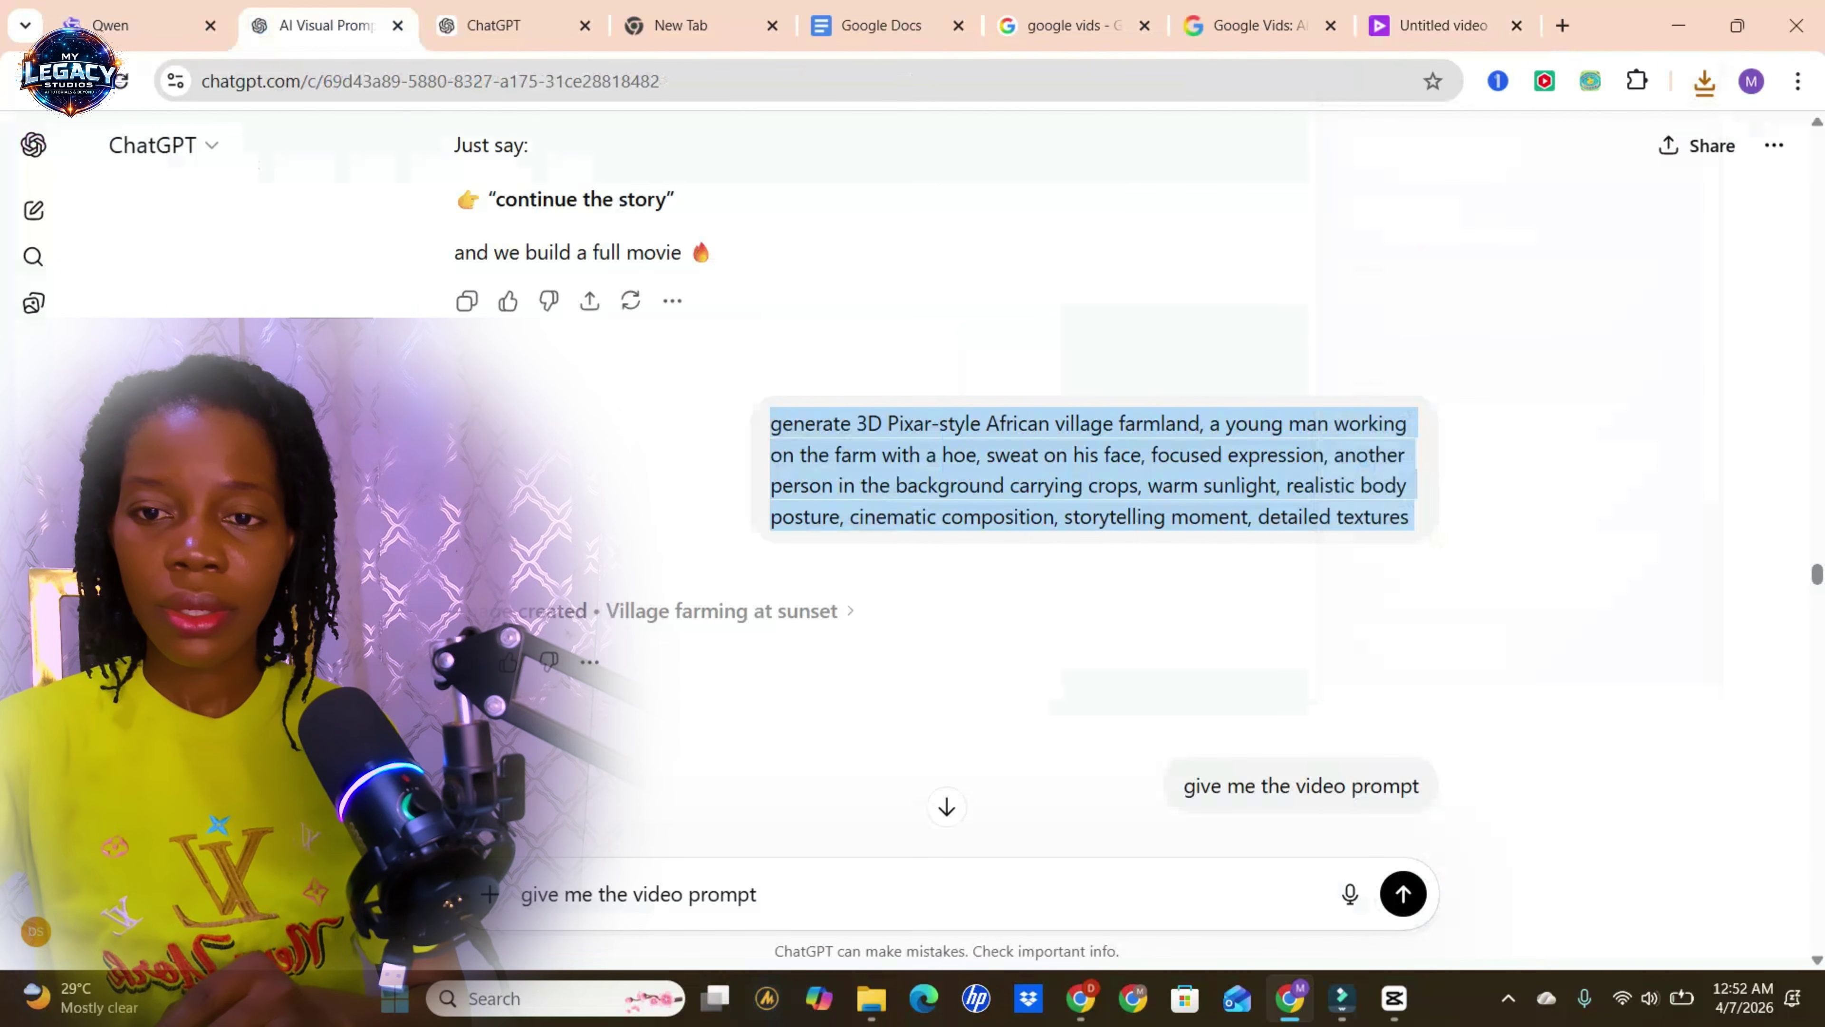
scroll(947, 504, "up", 15)
scroll(947, 482, "up", 10)
scroll(946, 481, "down", 1)
left_click_drag(770, 284, 770, 221)
- Generate a Landscape 16:9 image in the video project from the copied prompt about three women by a stream
left_click(1440, 25)
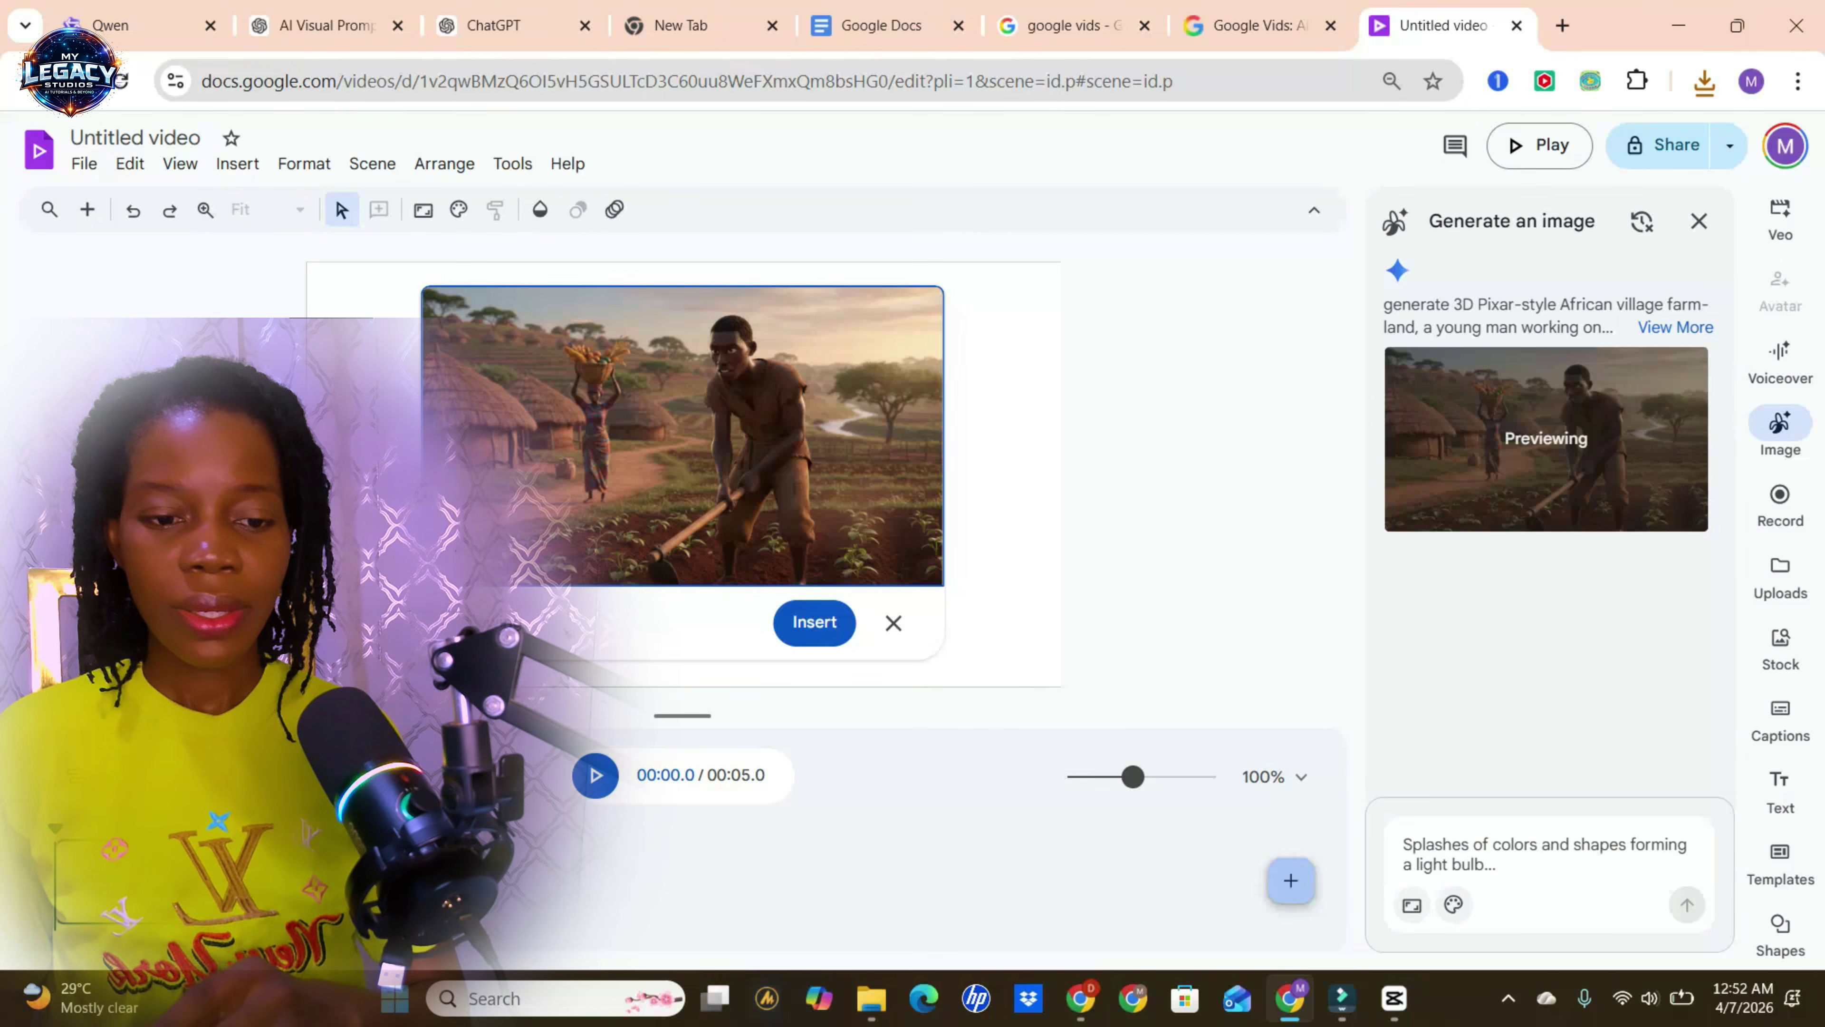
key("ctrl+v")
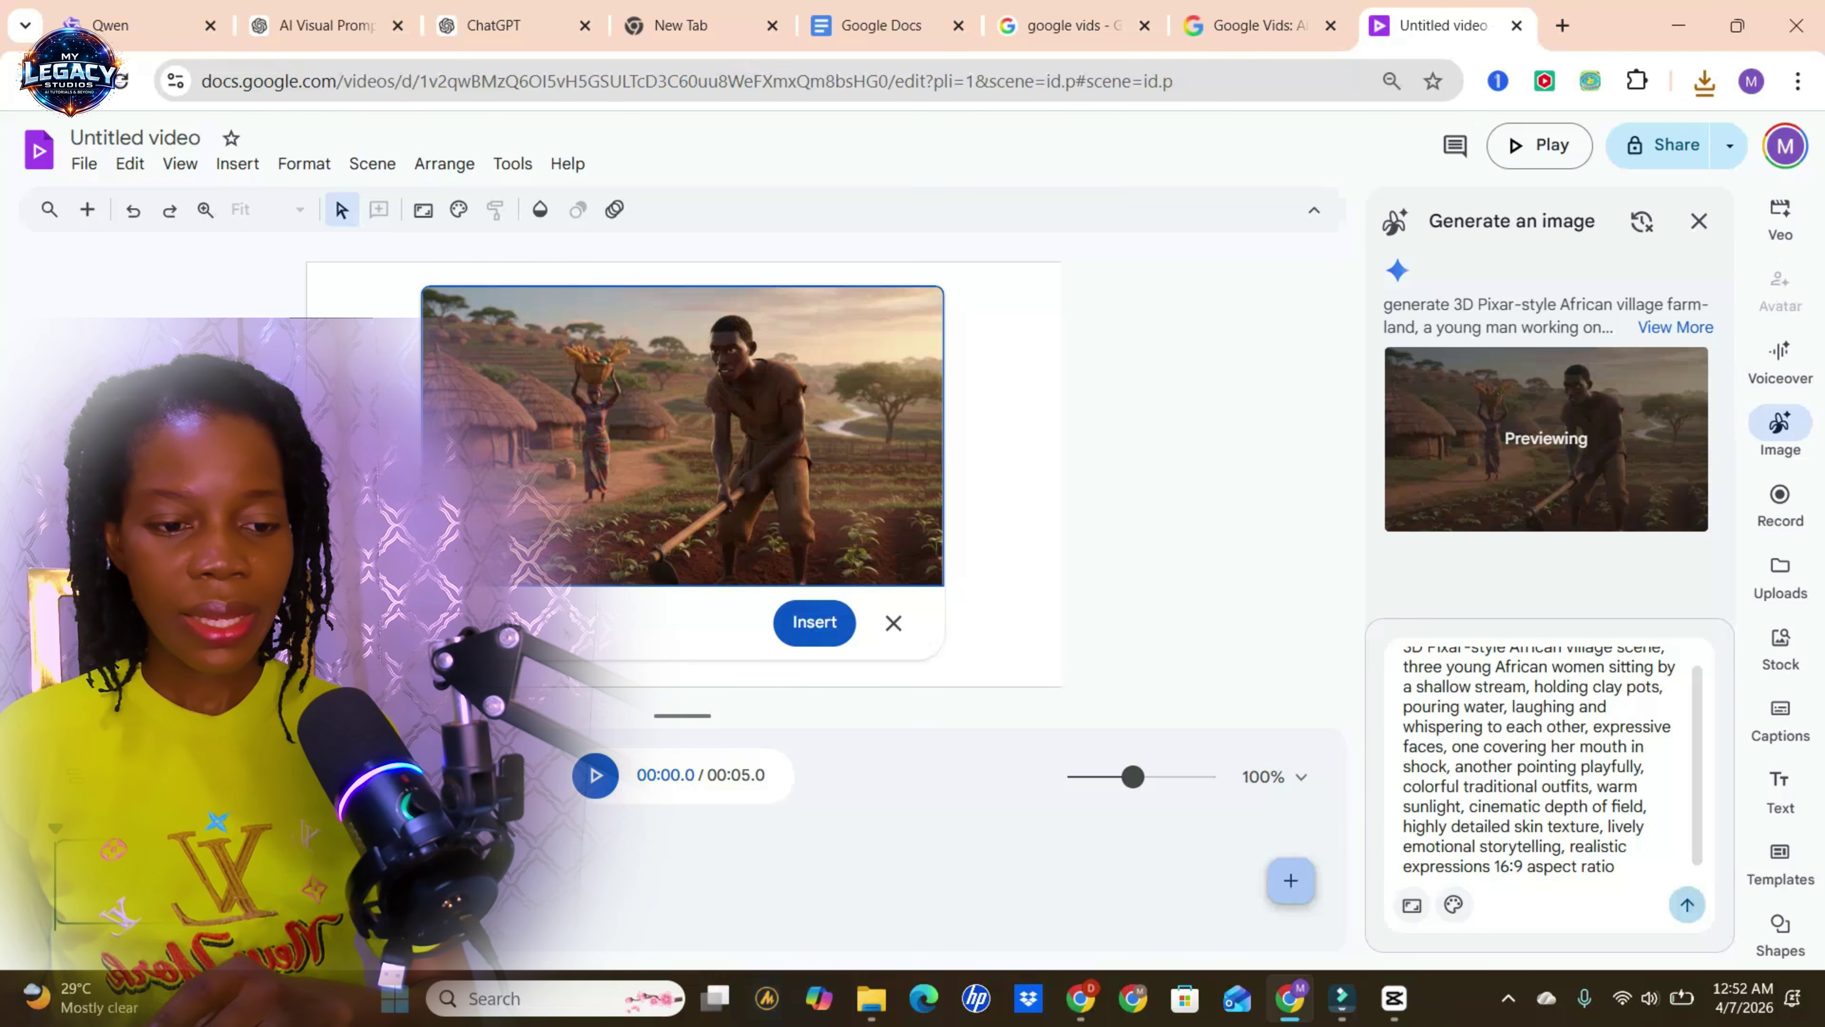
left_click(1412, 904)
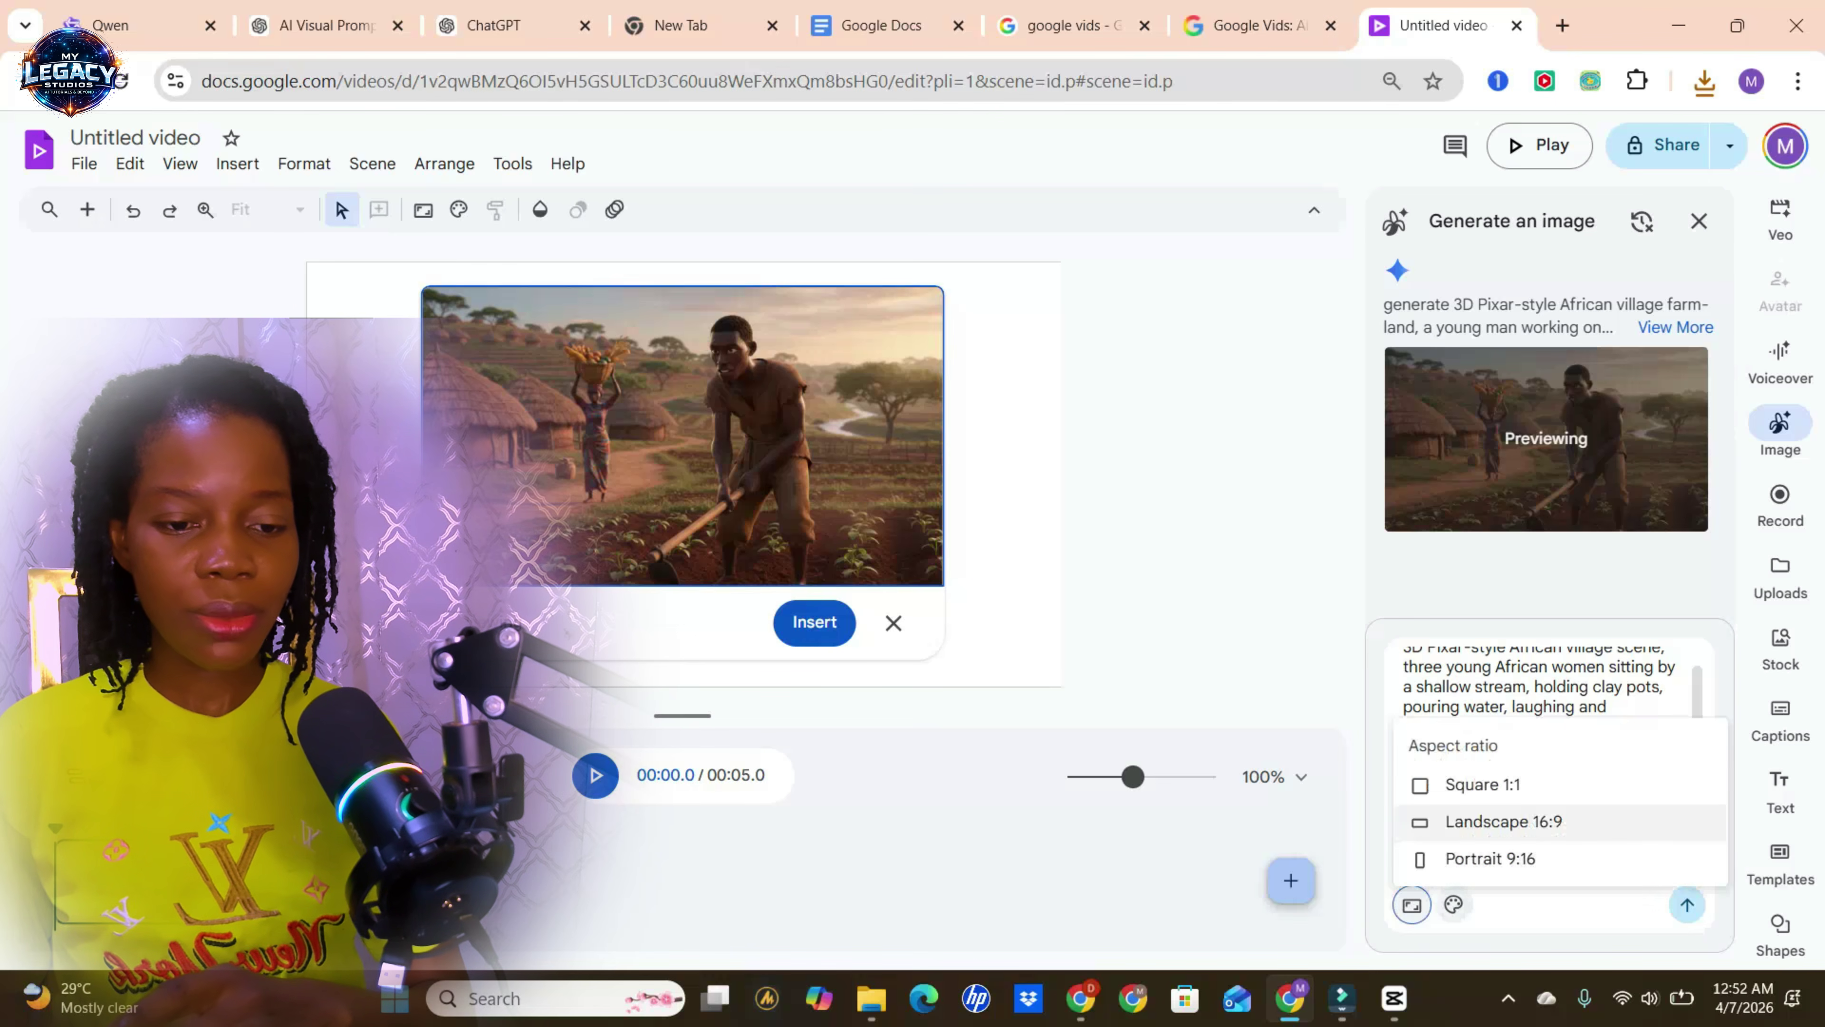
left_click(1503, 820)
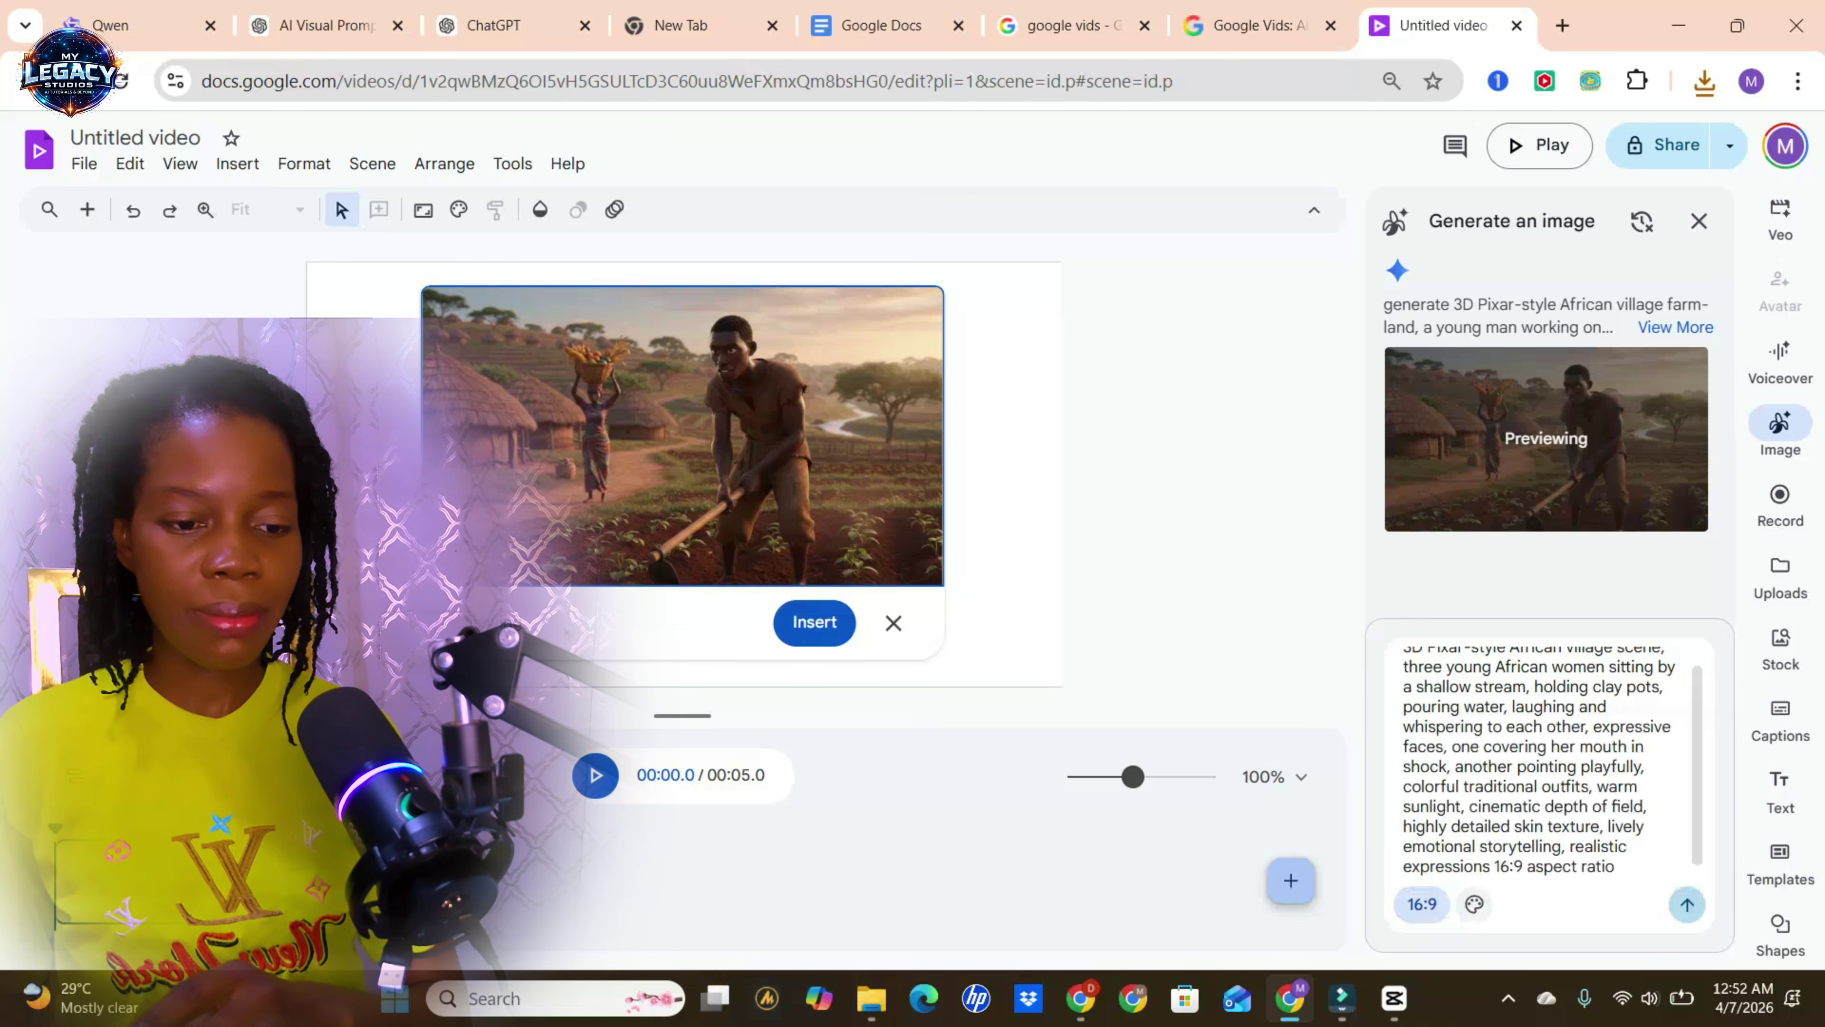
left_click(1686, 904)
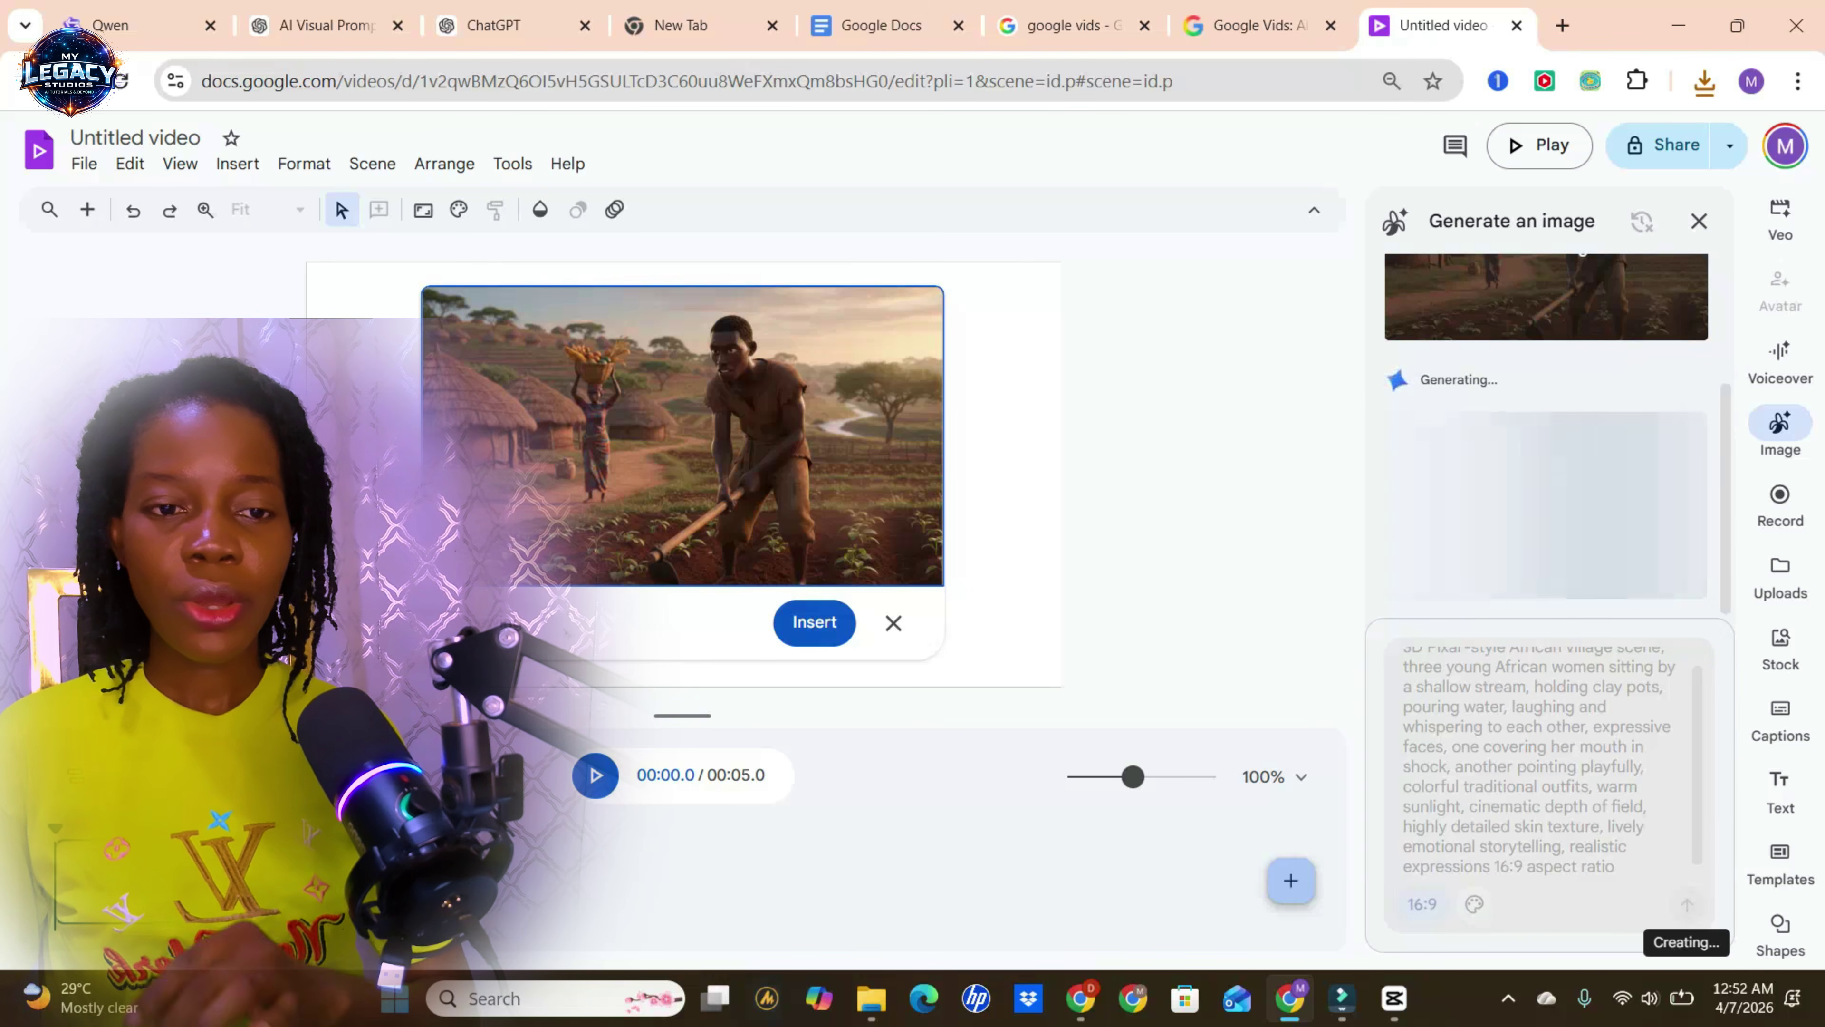
- Save the generated image of the three women by the stream to the Downloads folder
left_click(327, 25)
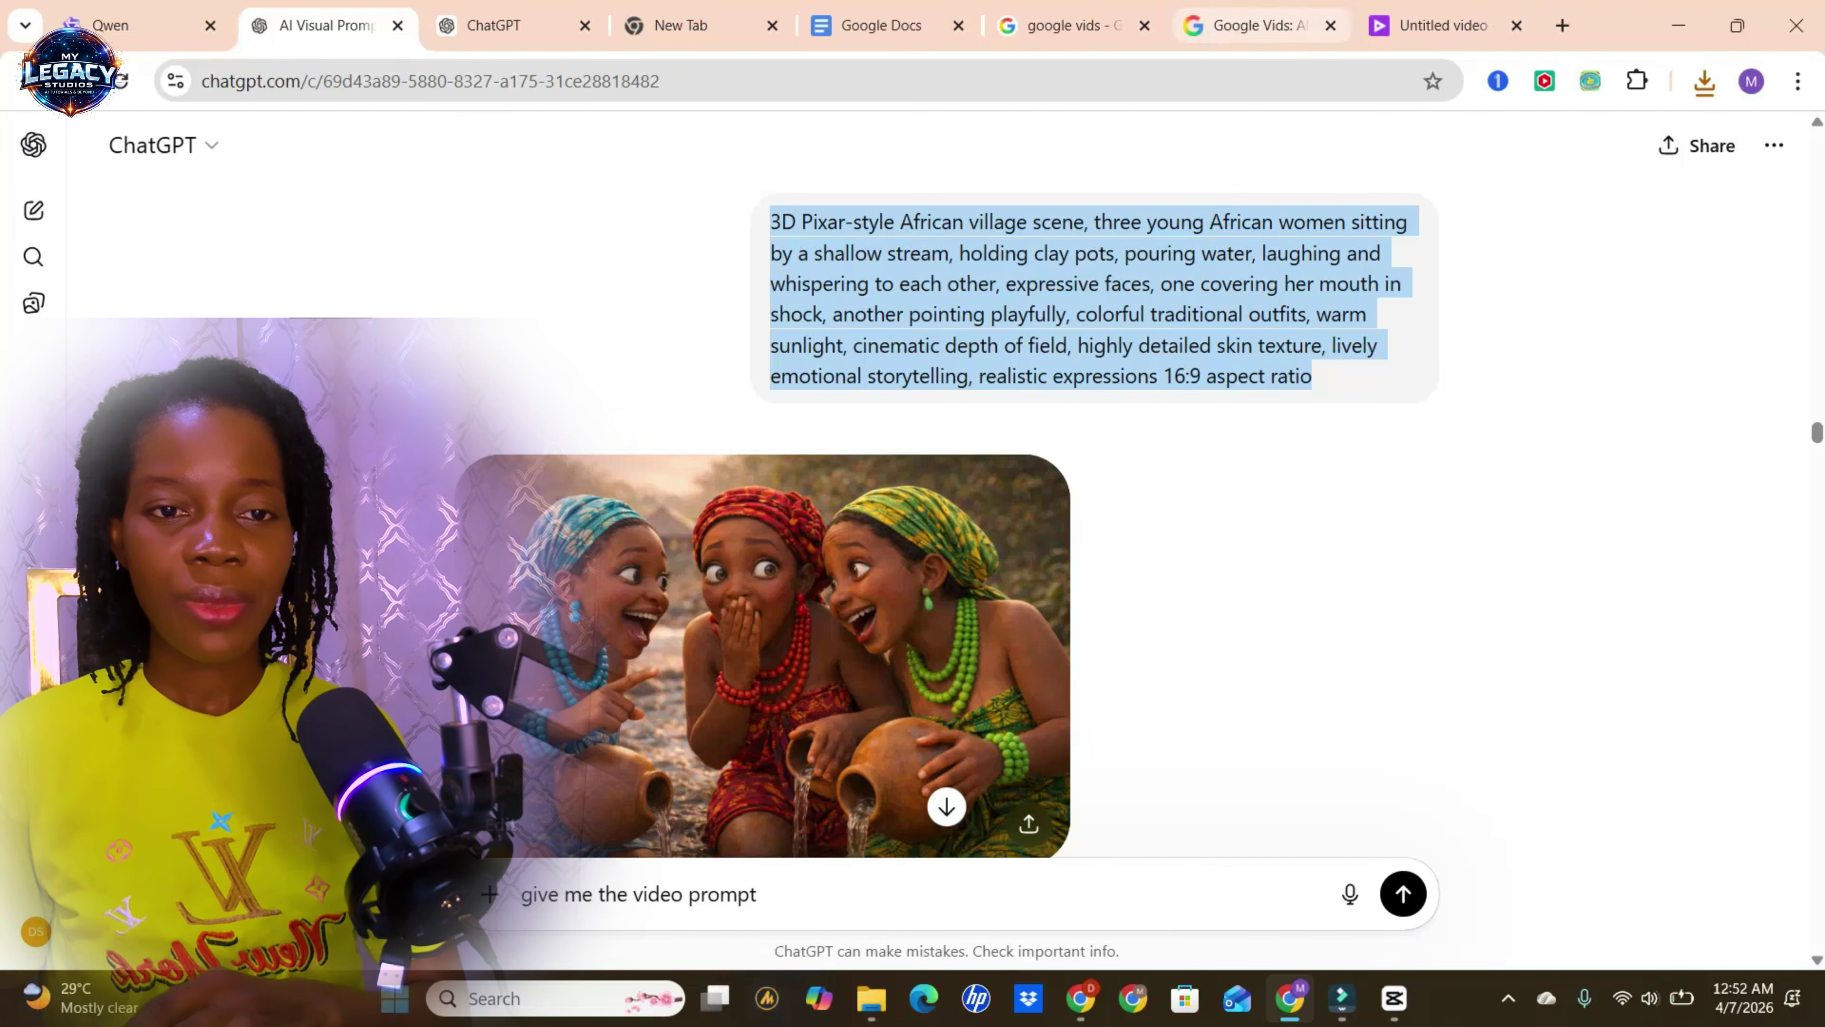
left_click(1441, 26)
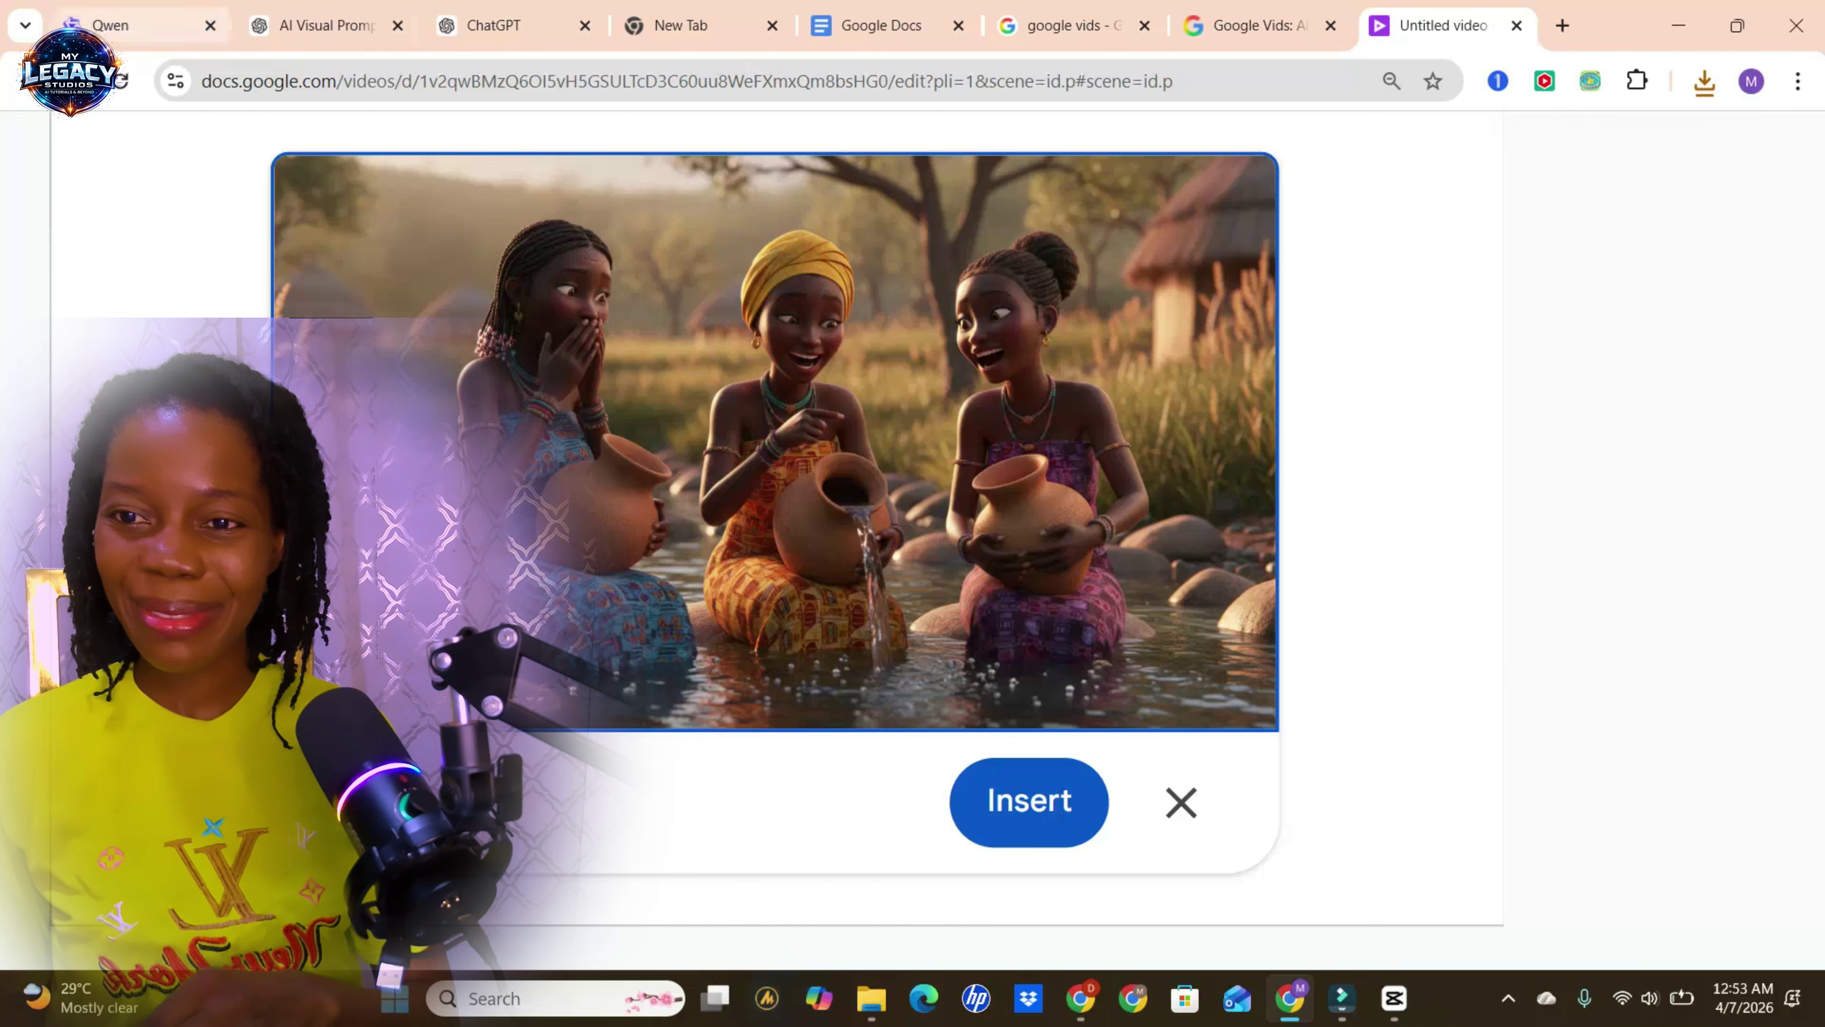
key("ctrl+2")
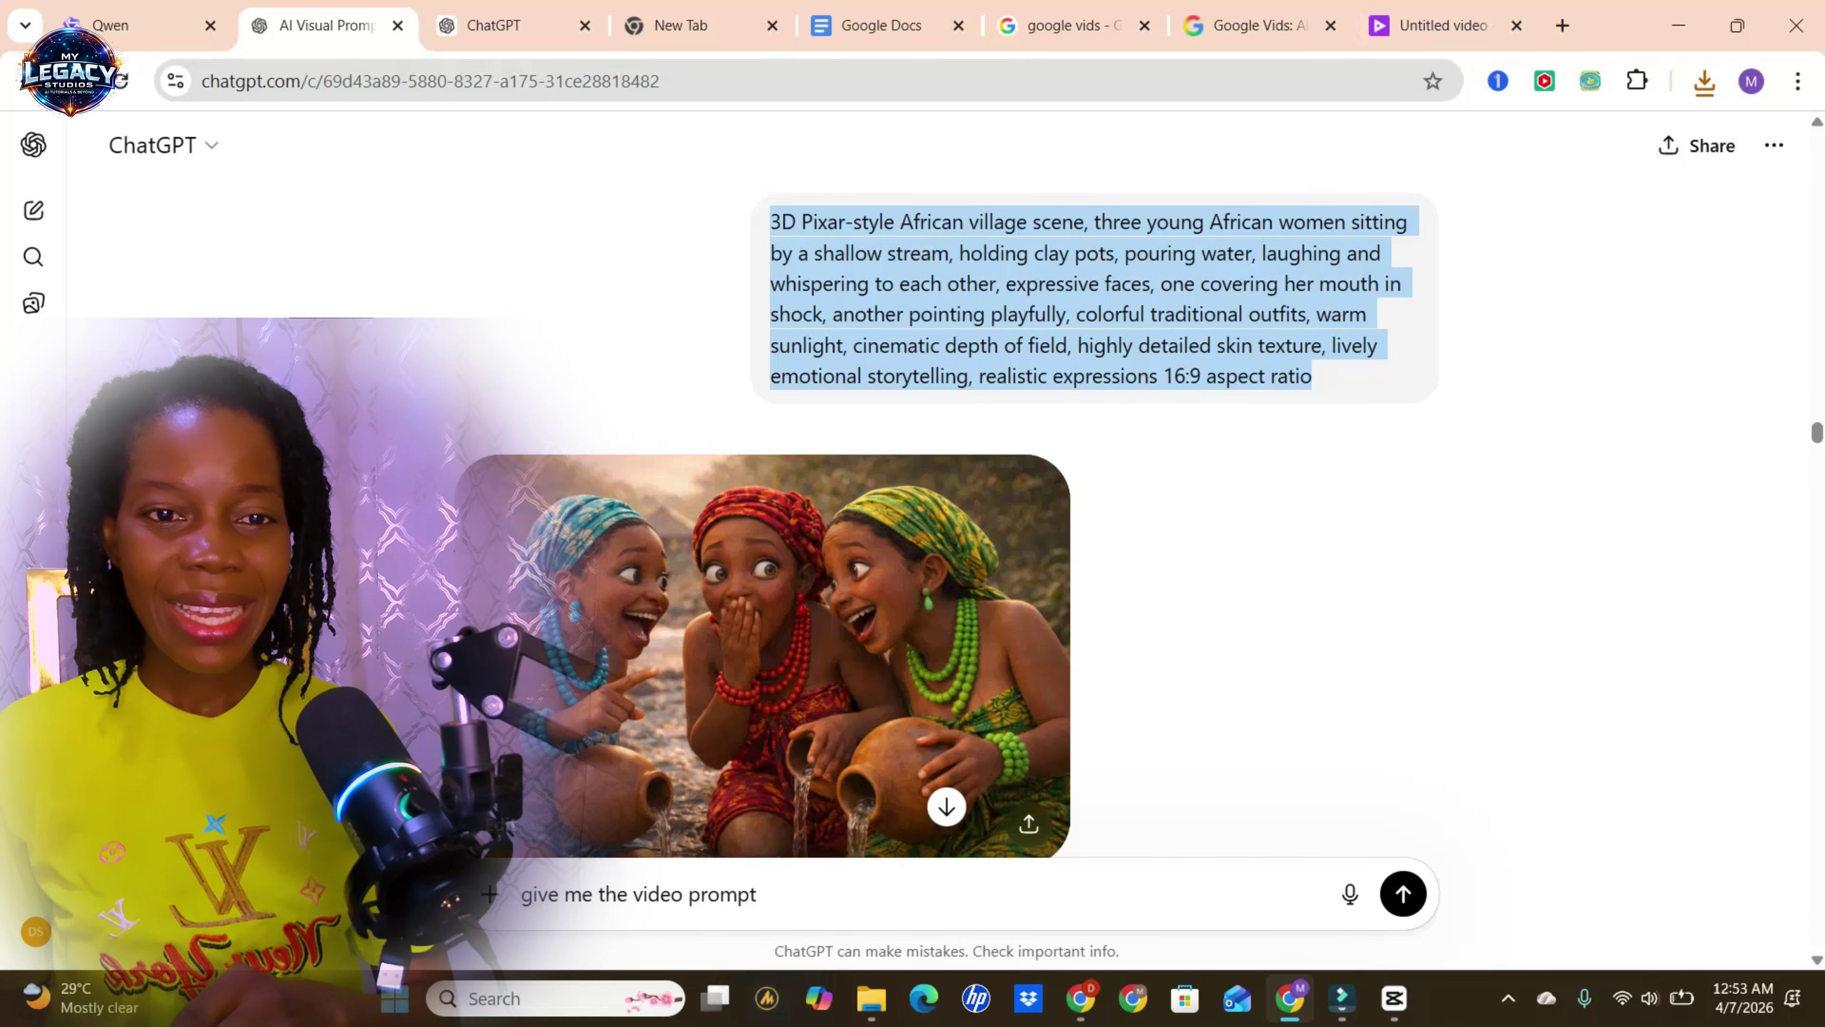
key("ctrl+8")
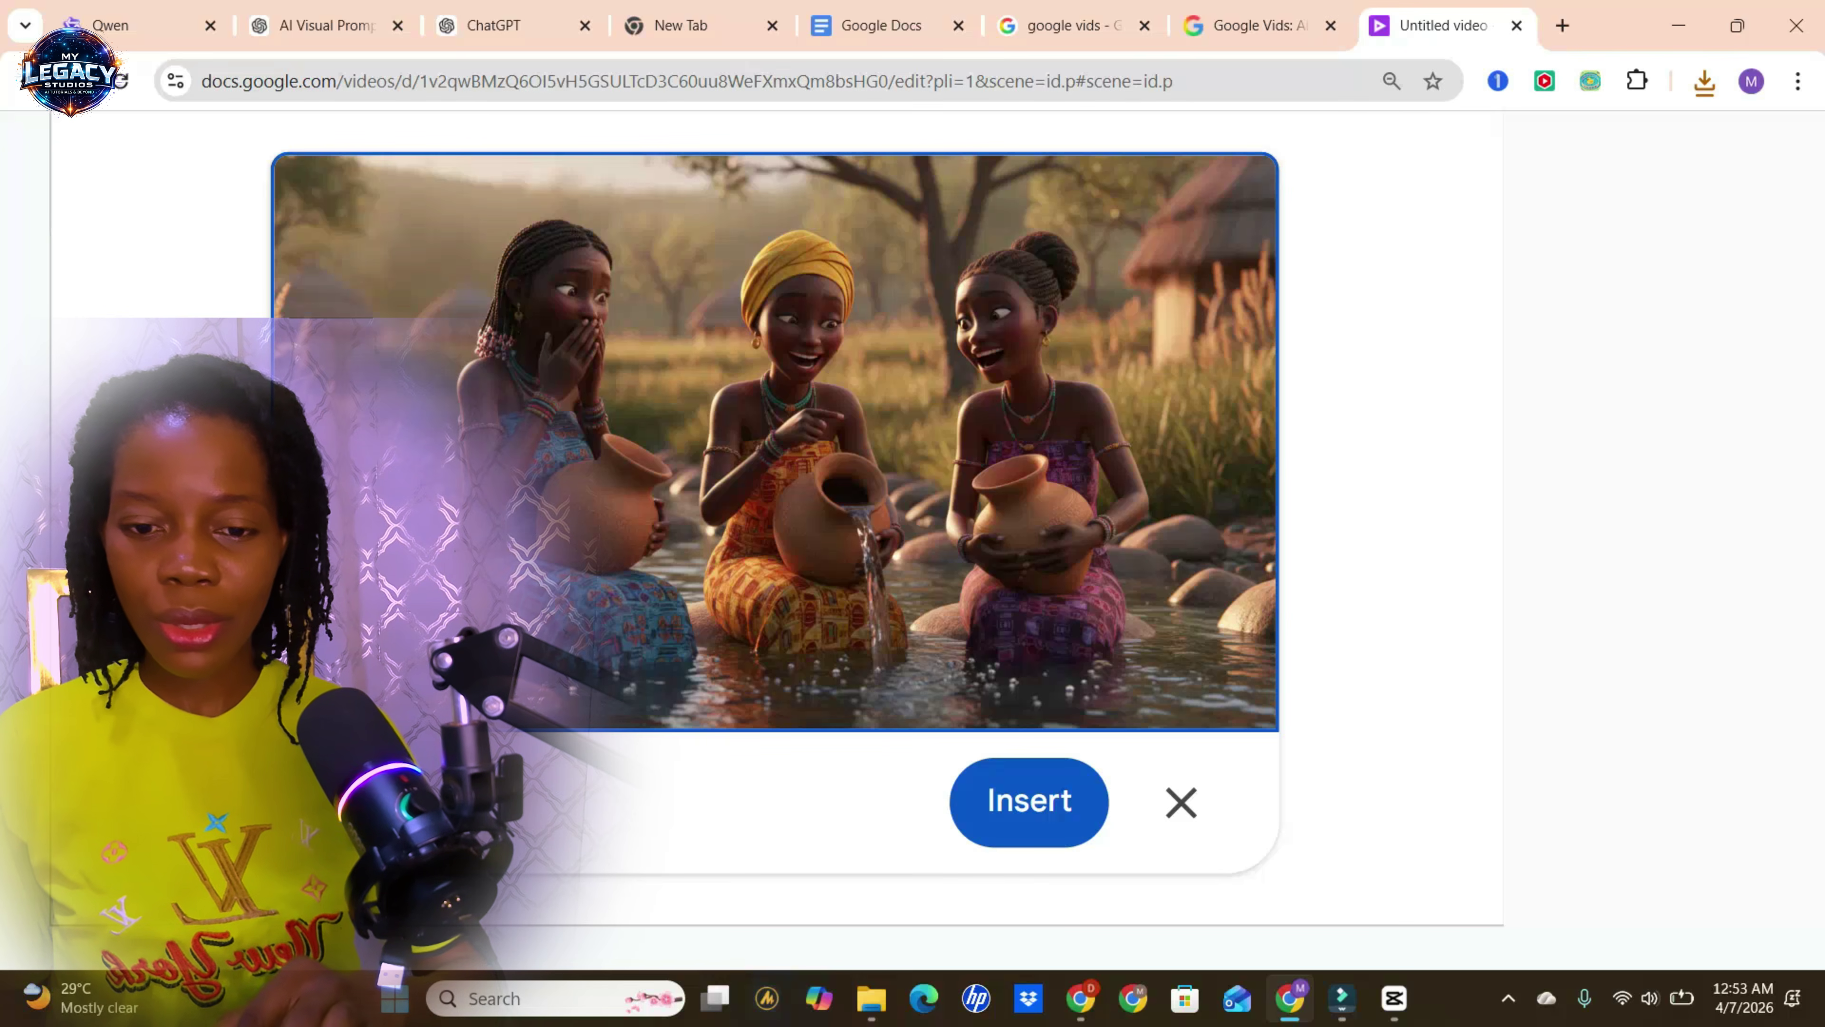
right_click(805, 440)
left_click(913, 509)
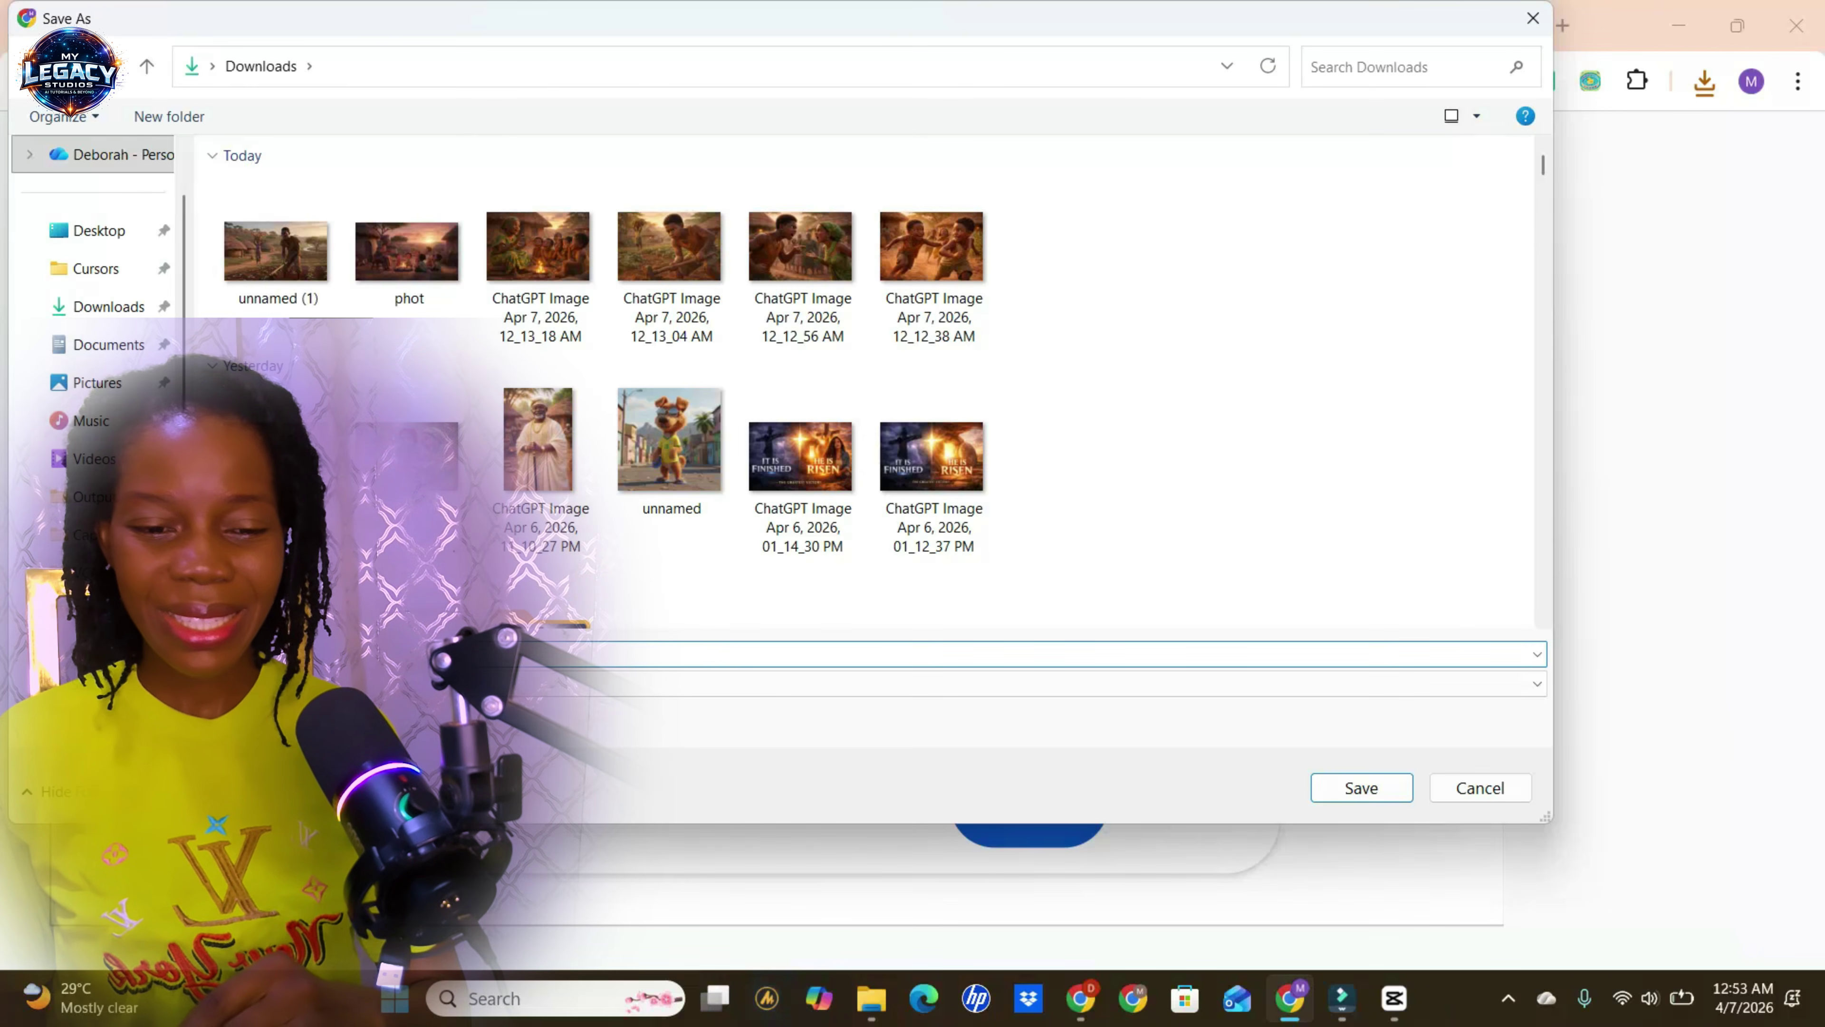
left_click(1360, 787)
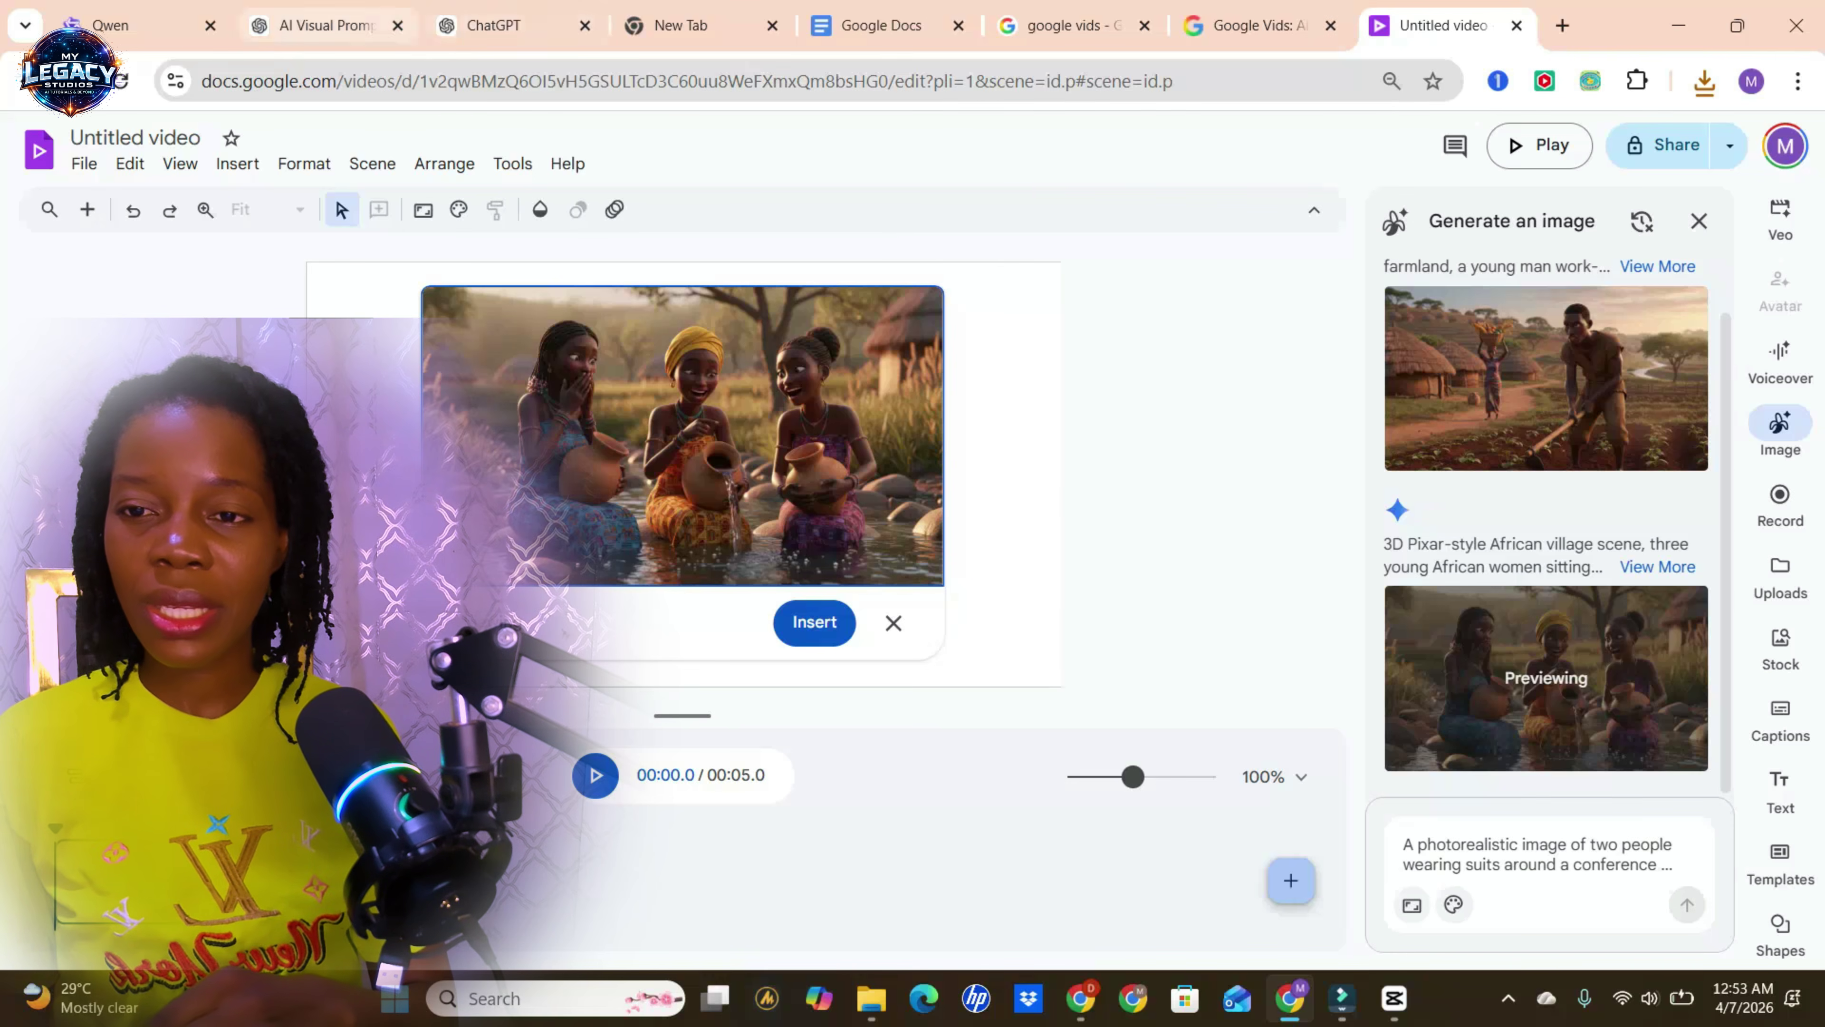
- Copy the video prompt with dialogue for the elderly woman's sunset storytelling scene from the ChatGPT conversation
left_click(327, 25)
scroll(1366, 647, "down", 10)
scroll(1366, 671, "up", 15)
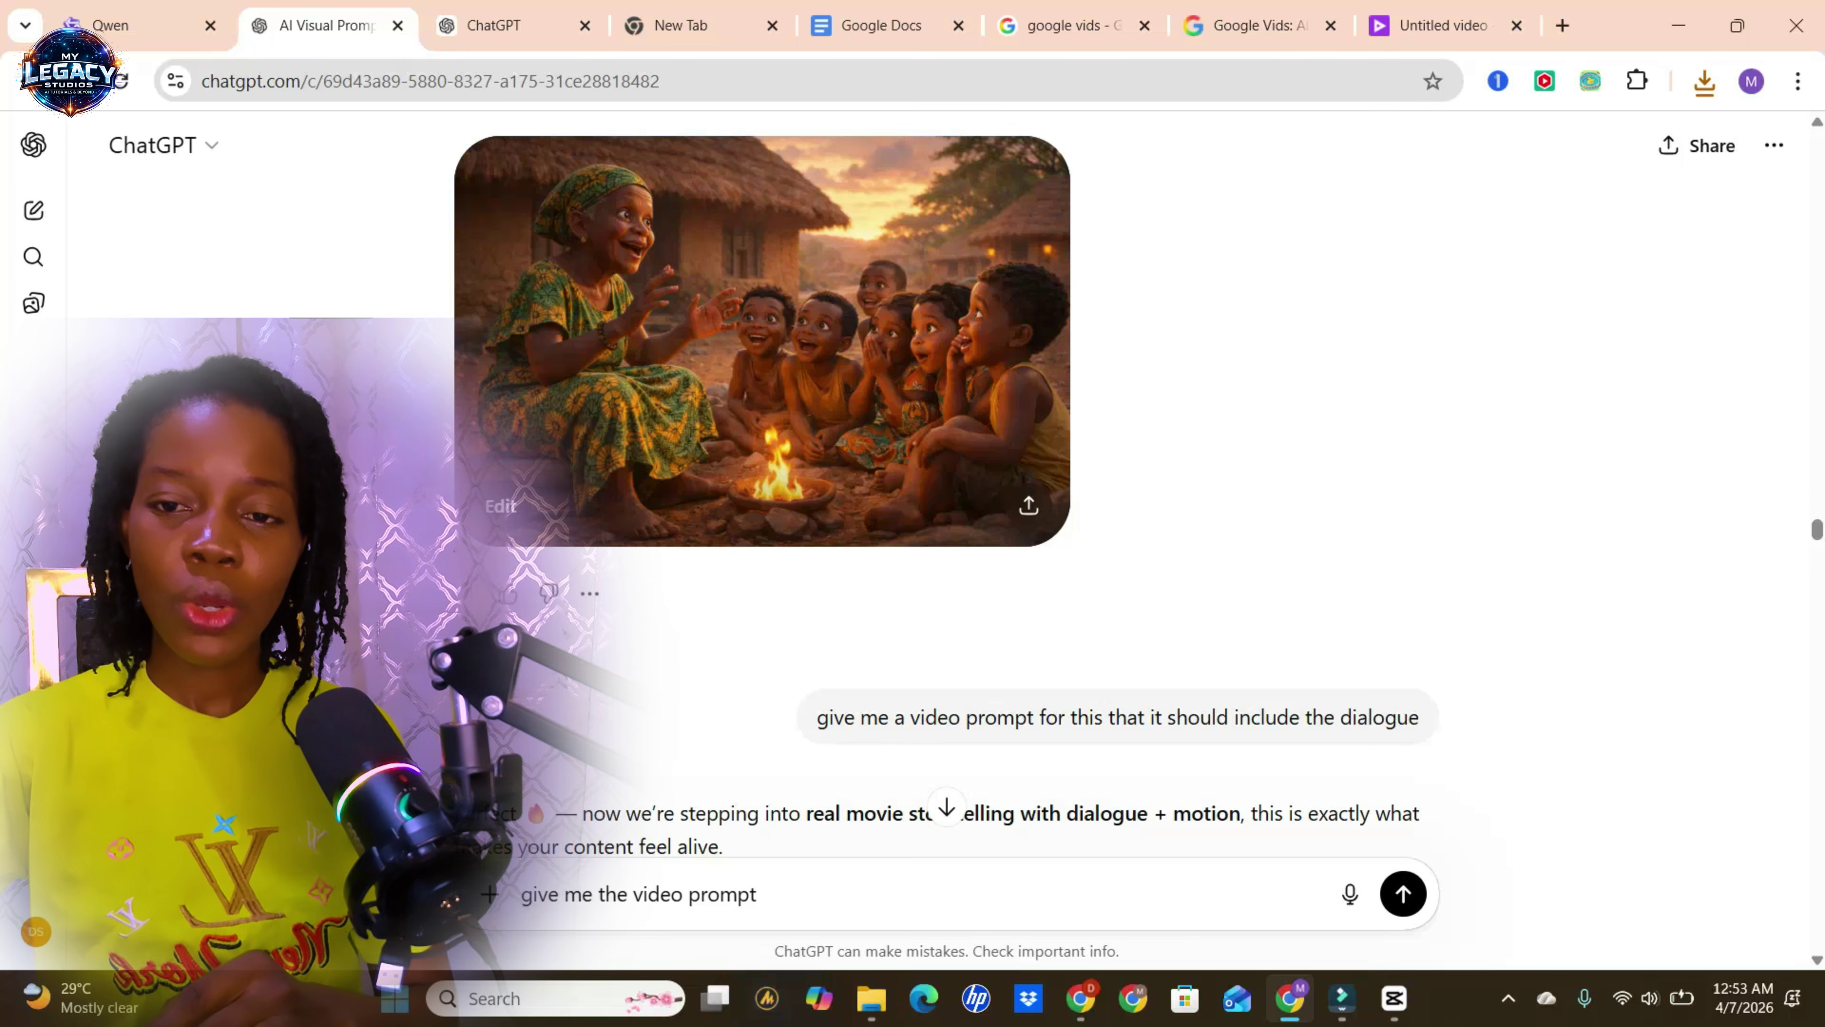
scroll(934, 647, "down", 10)
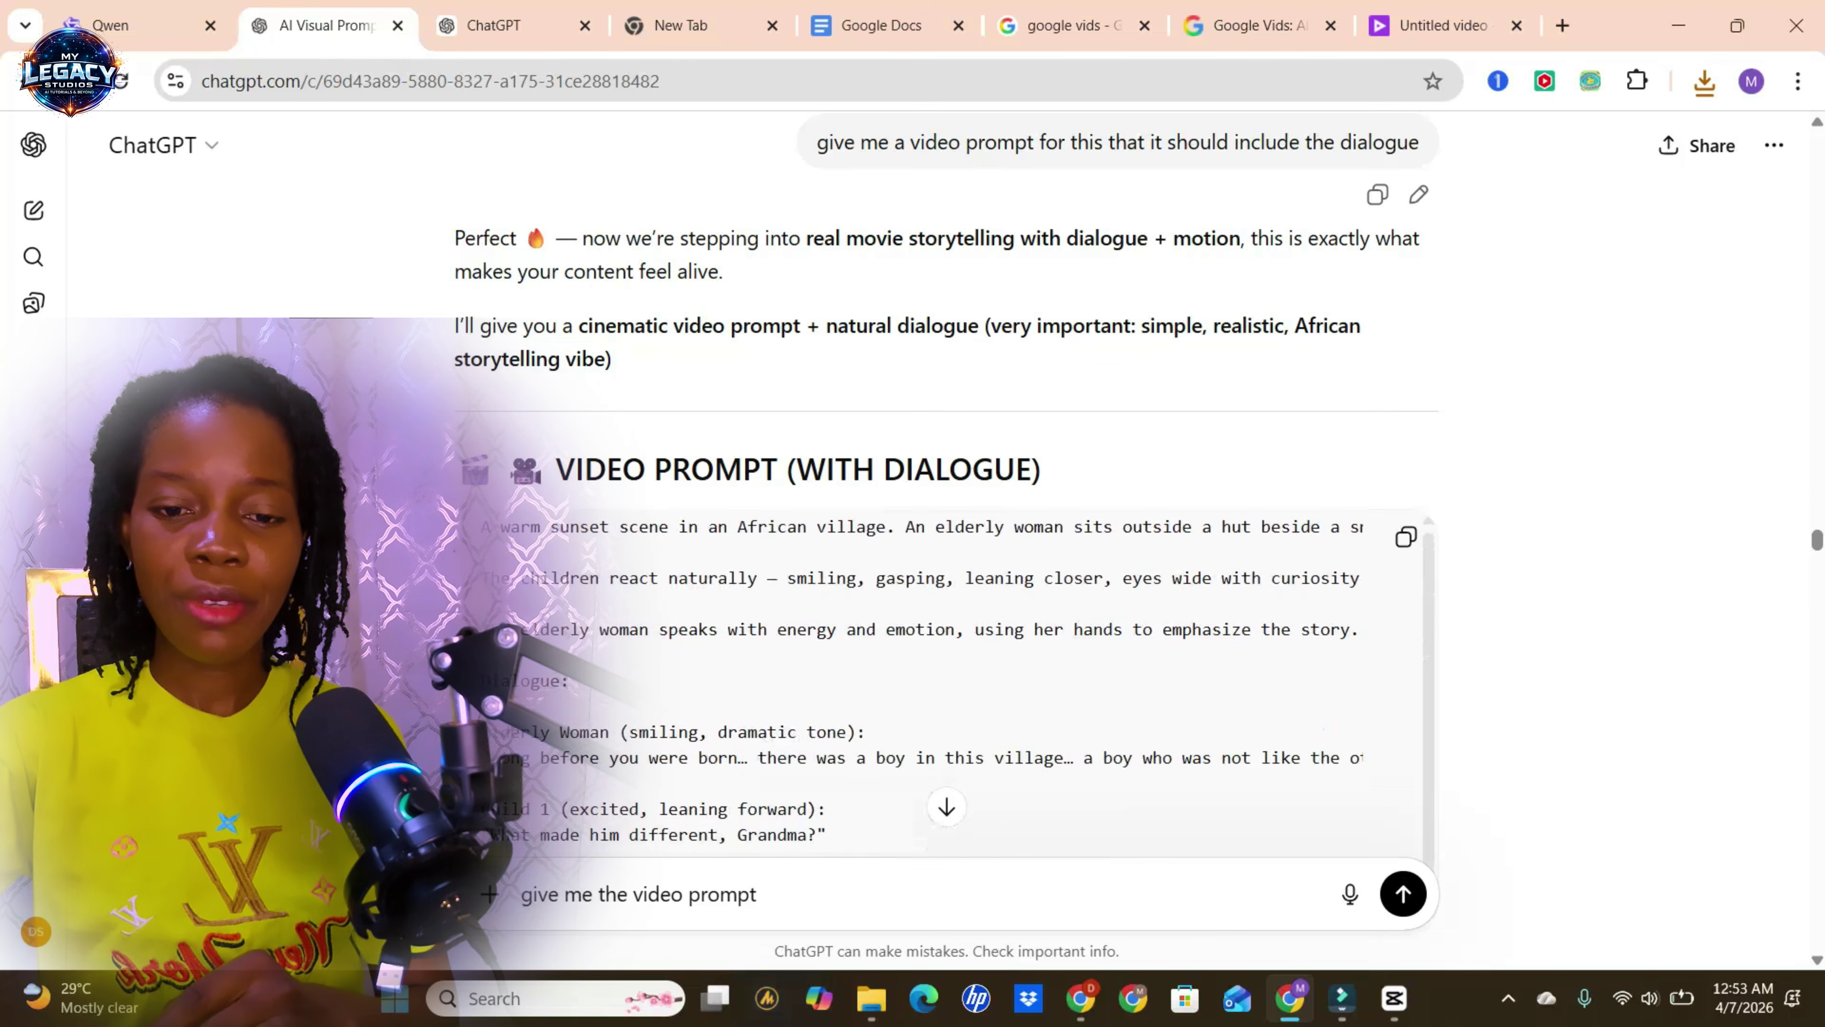
left_click_drag(483, 537, 668, 767)
left_click(1405, 286)
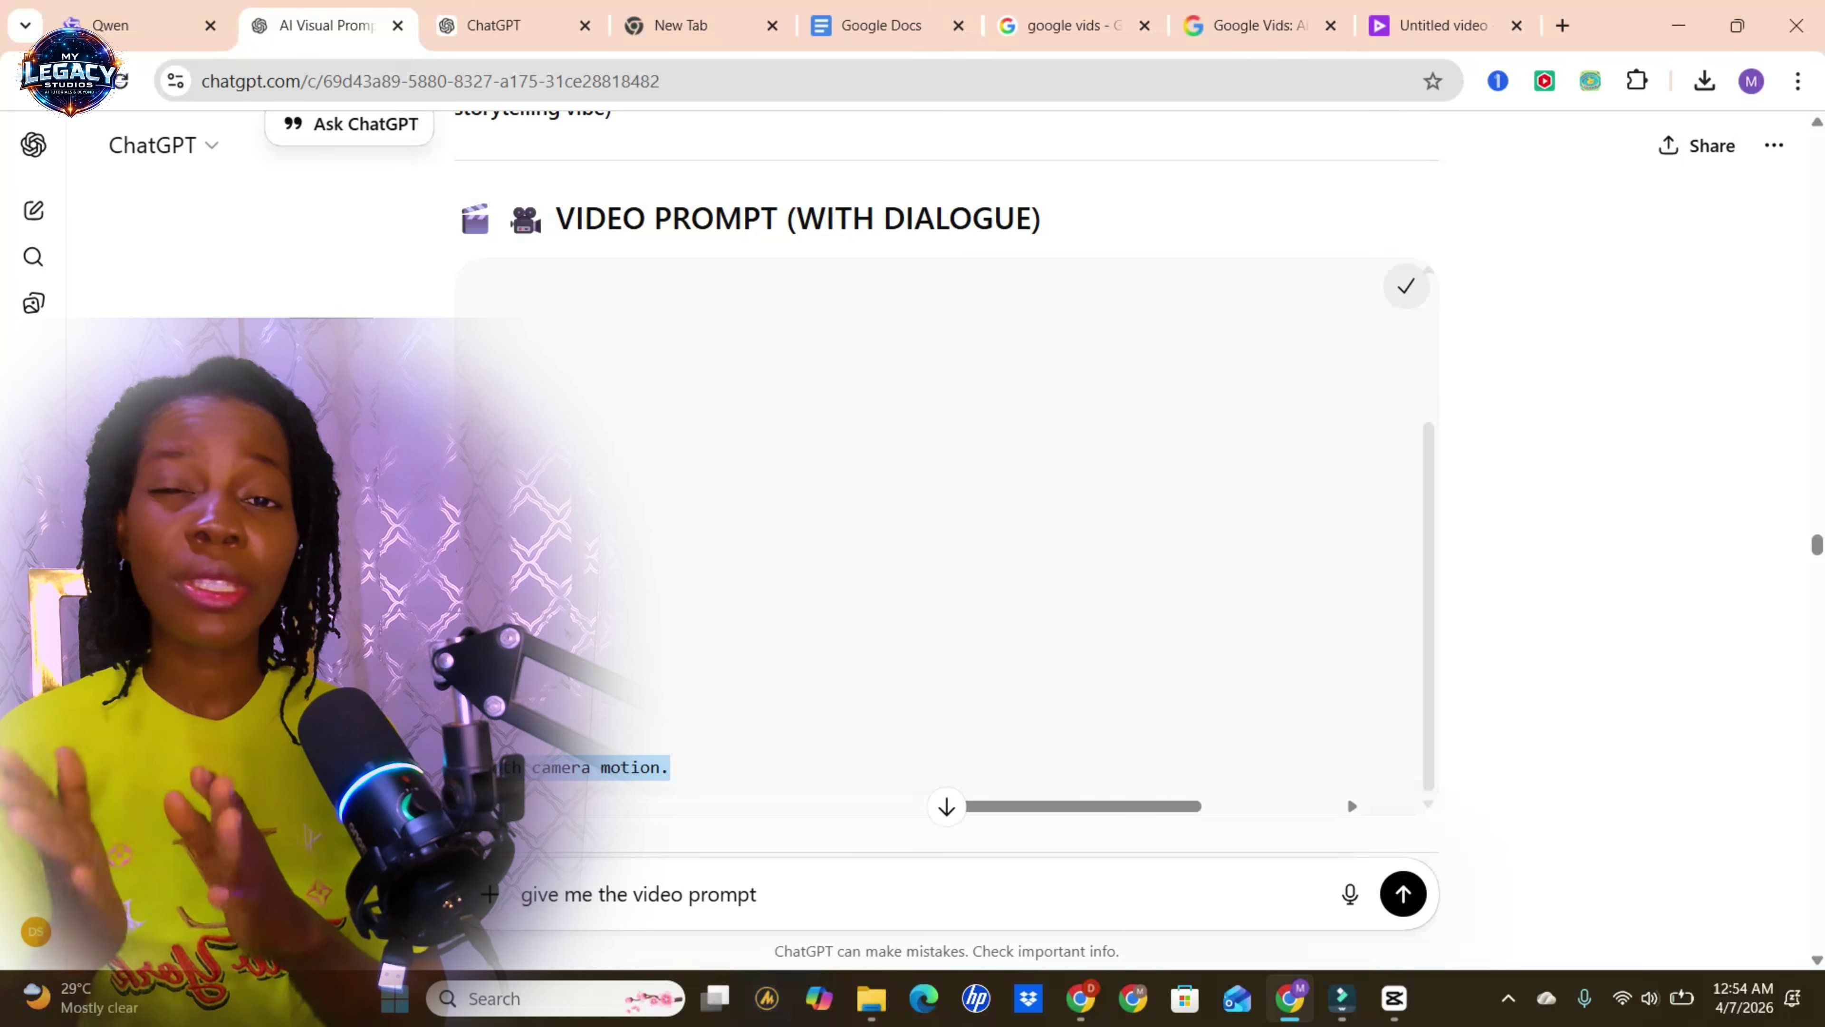
- Open the Veo AI video clip generator in the video project and set it to Animate an image
key("ctrl+8")
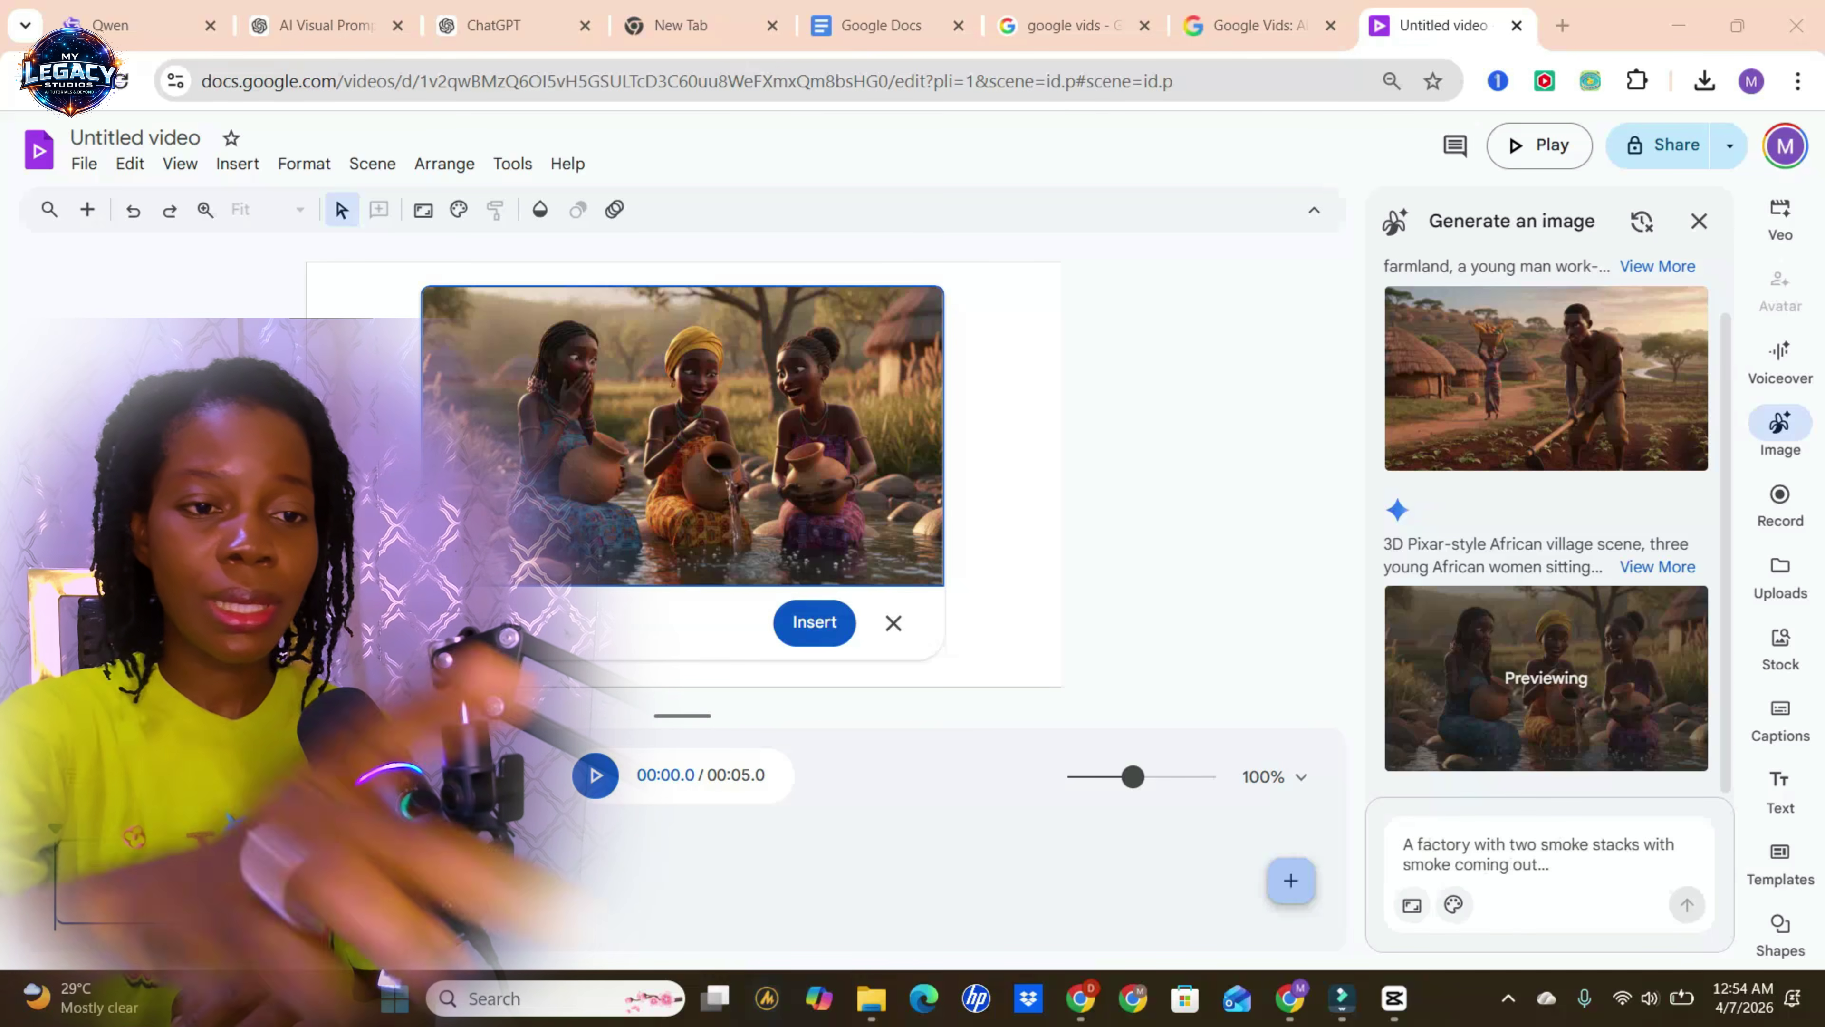
left_click(1780, 215)
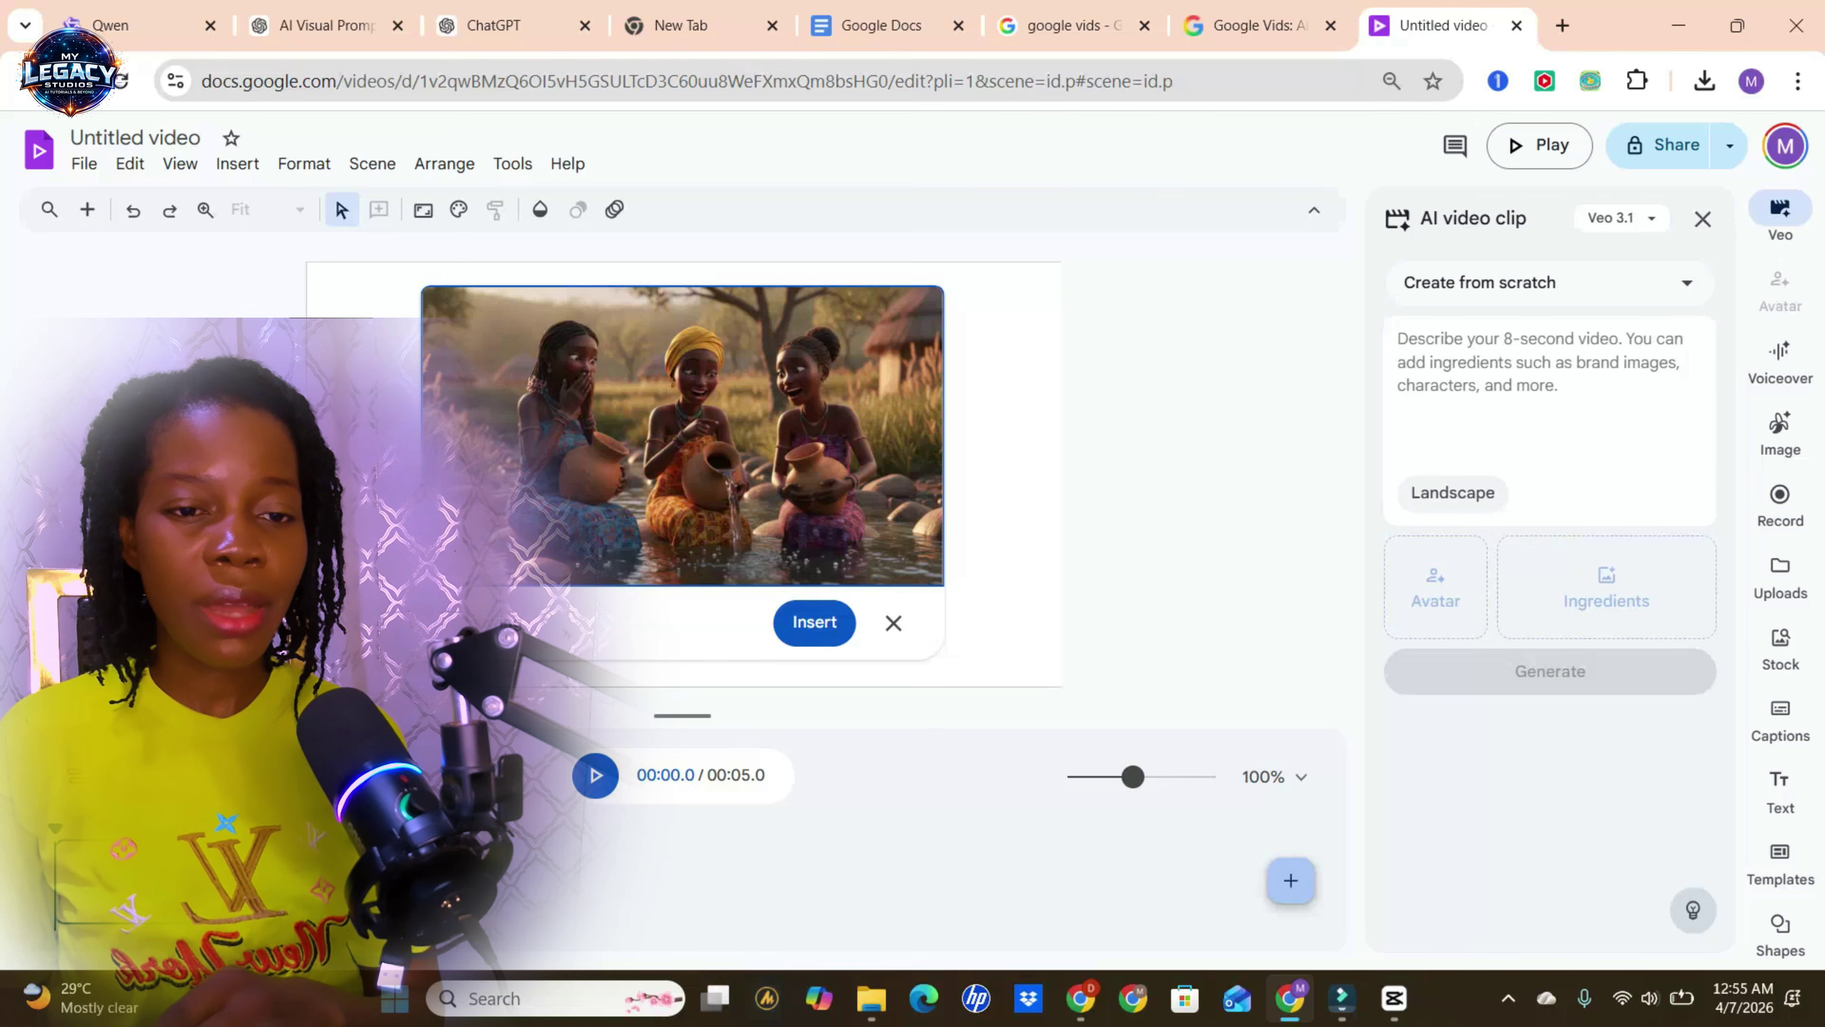
left_click(1545, 282)
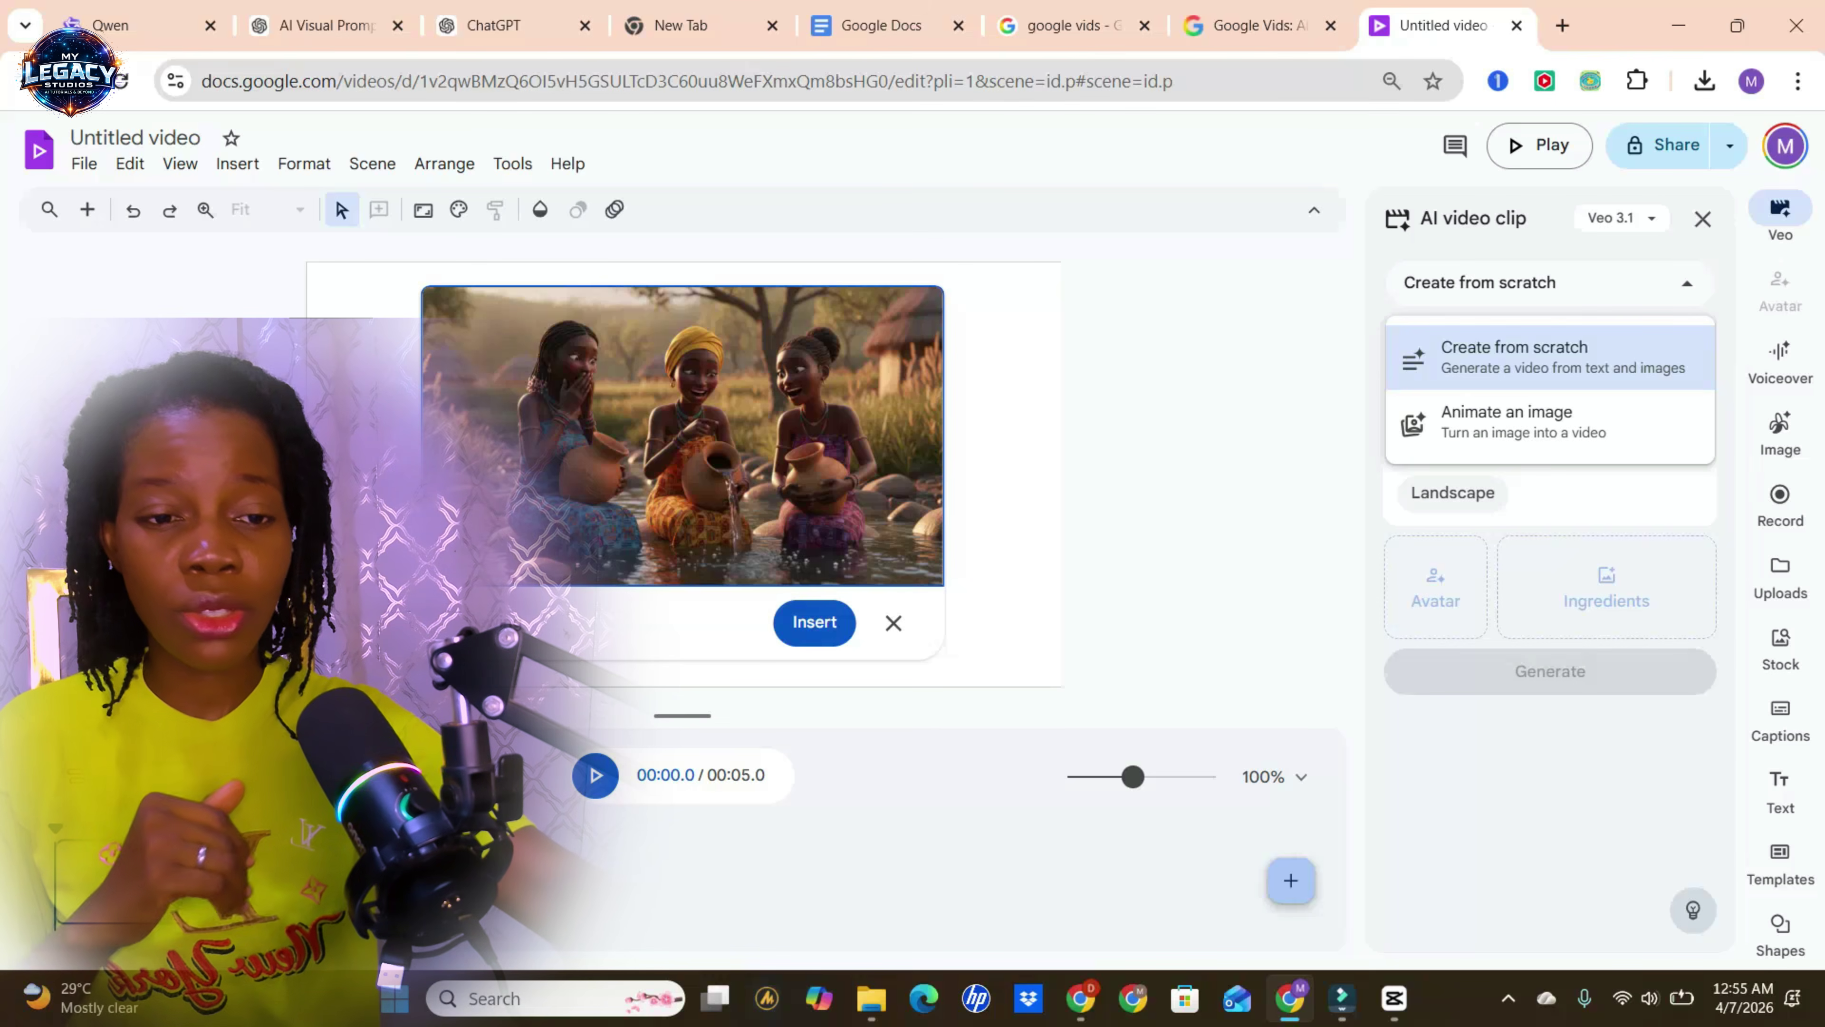
left_click(1506, 421)
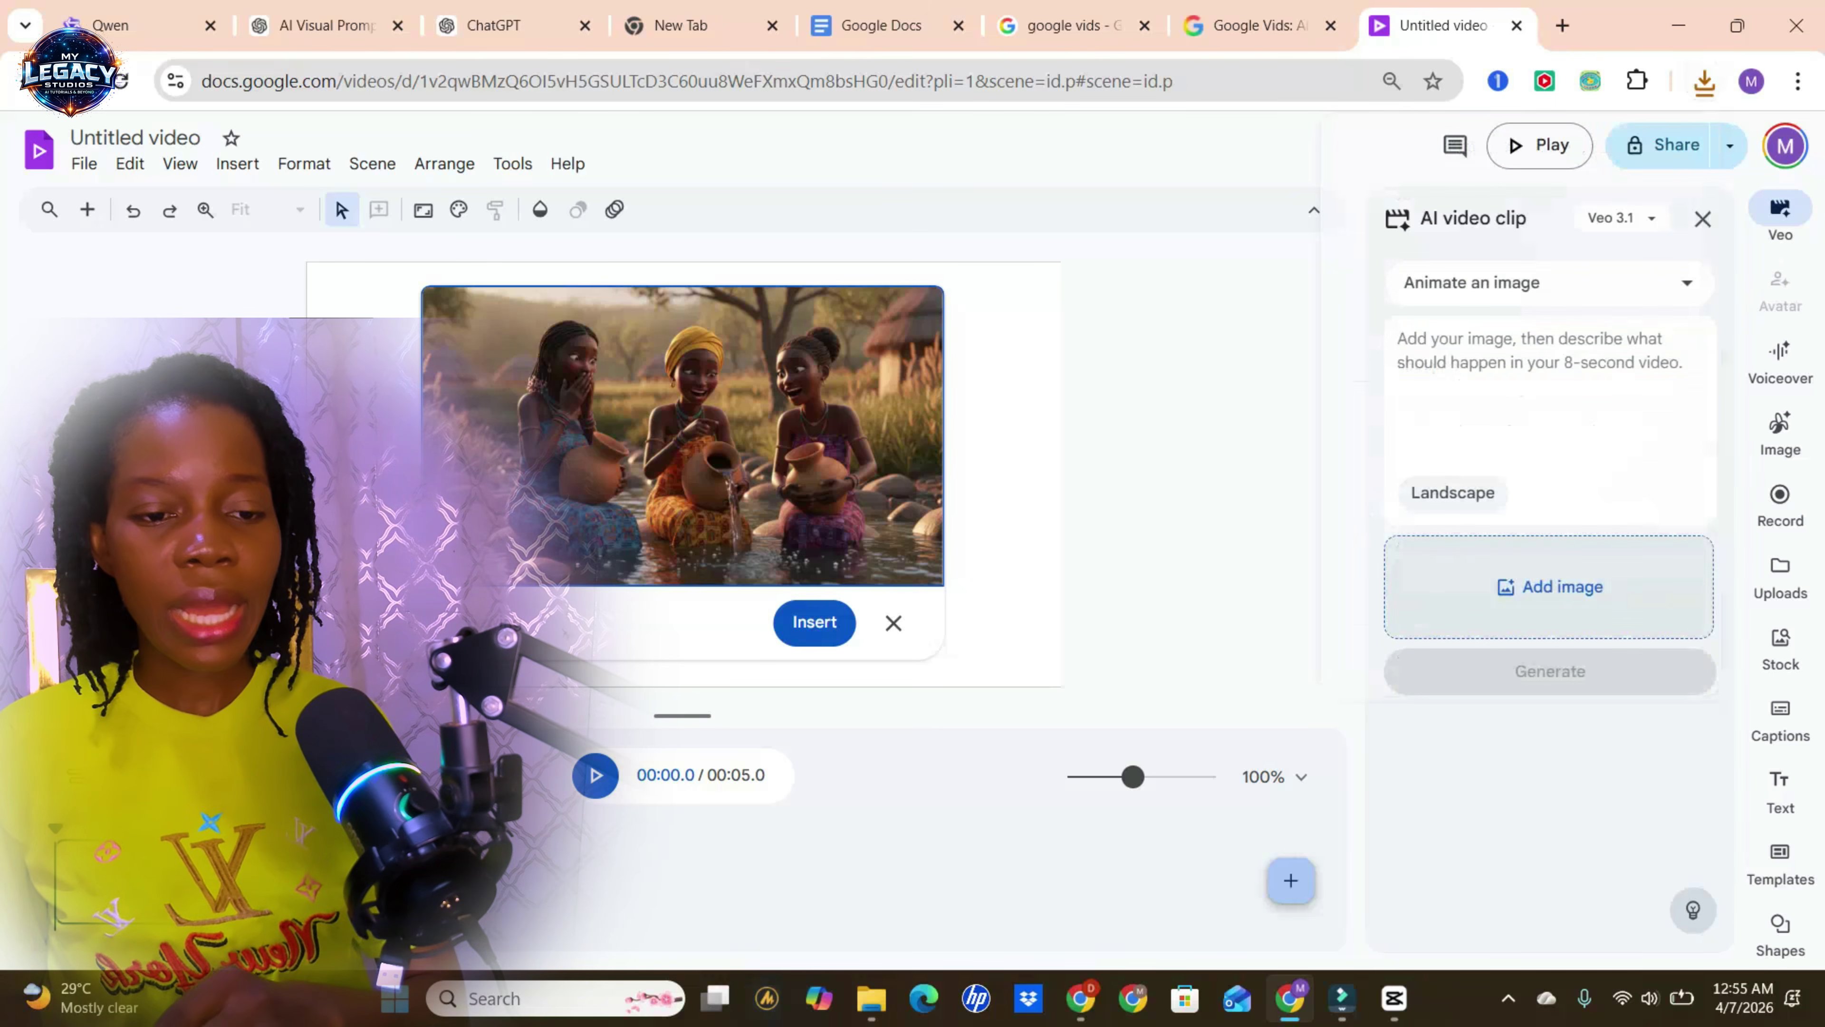
- Try to generate a Landscape clip from ChatGPT Image Apr 7, 2026, 12_55_37 AM using the copied storytelling prompt
left_click(1545, 579)
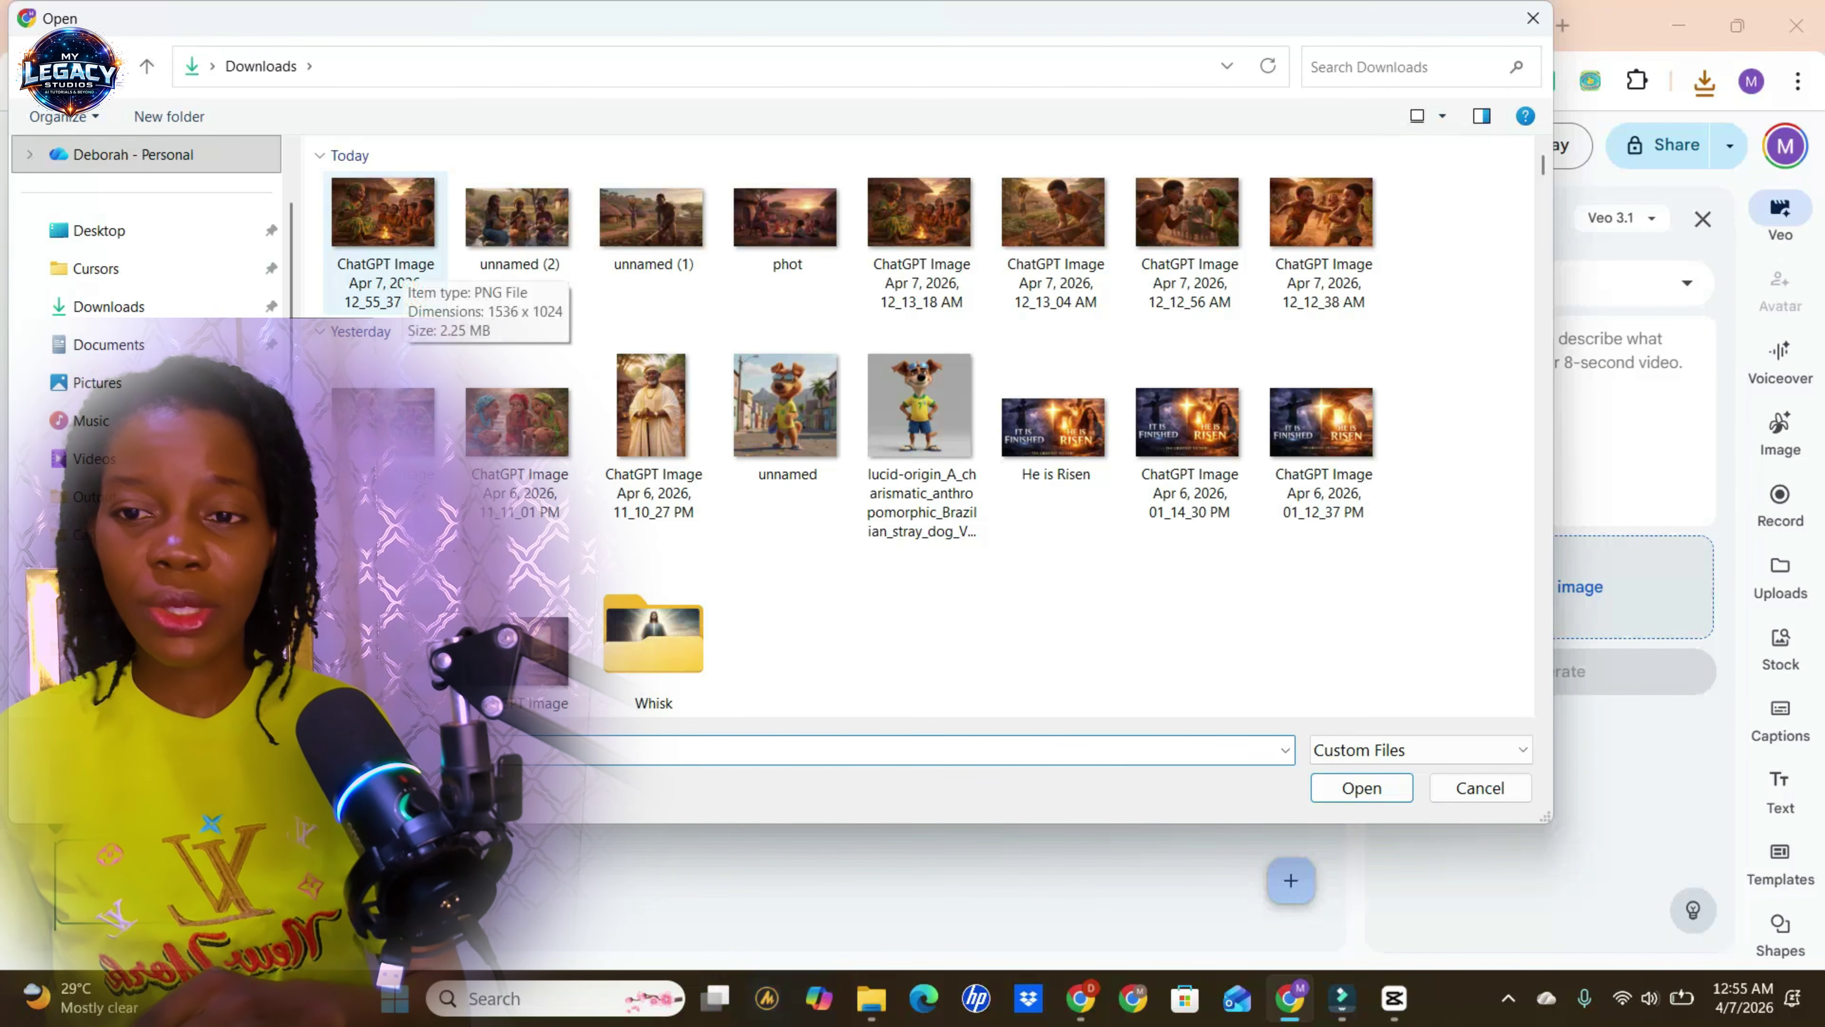
left_click(395, 276)
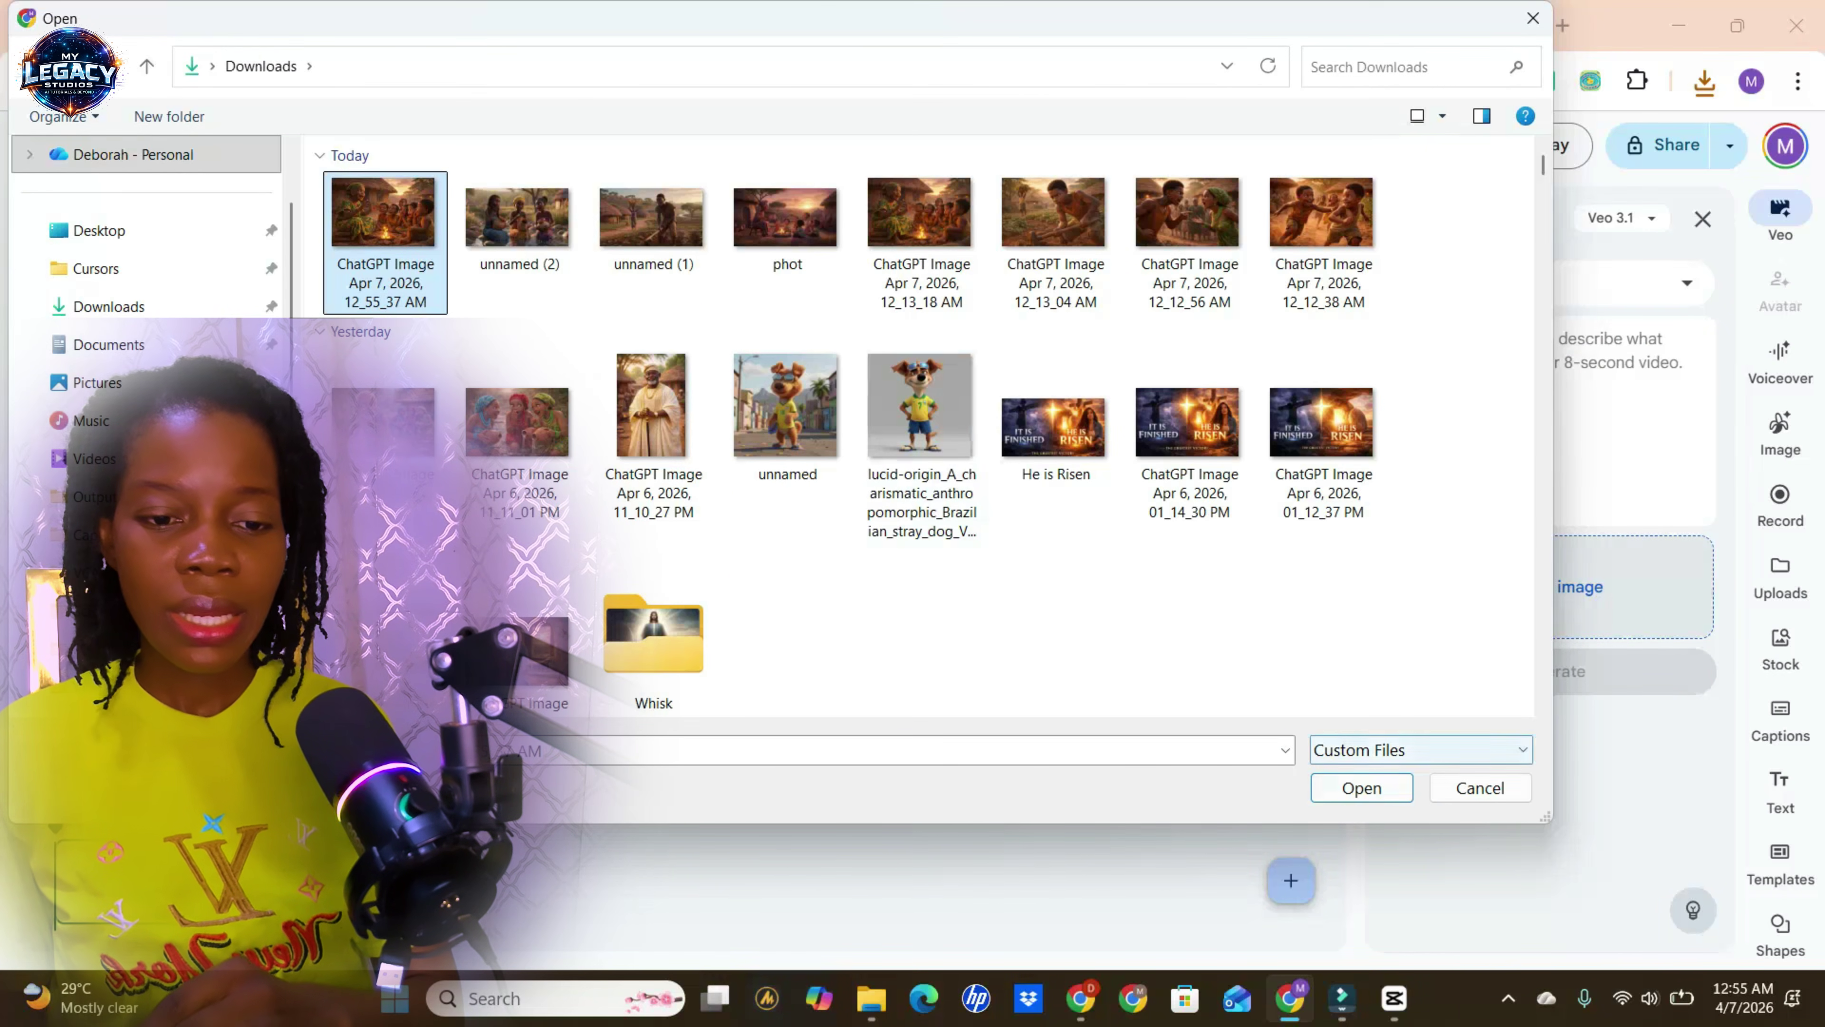
left_click(1361, 787)
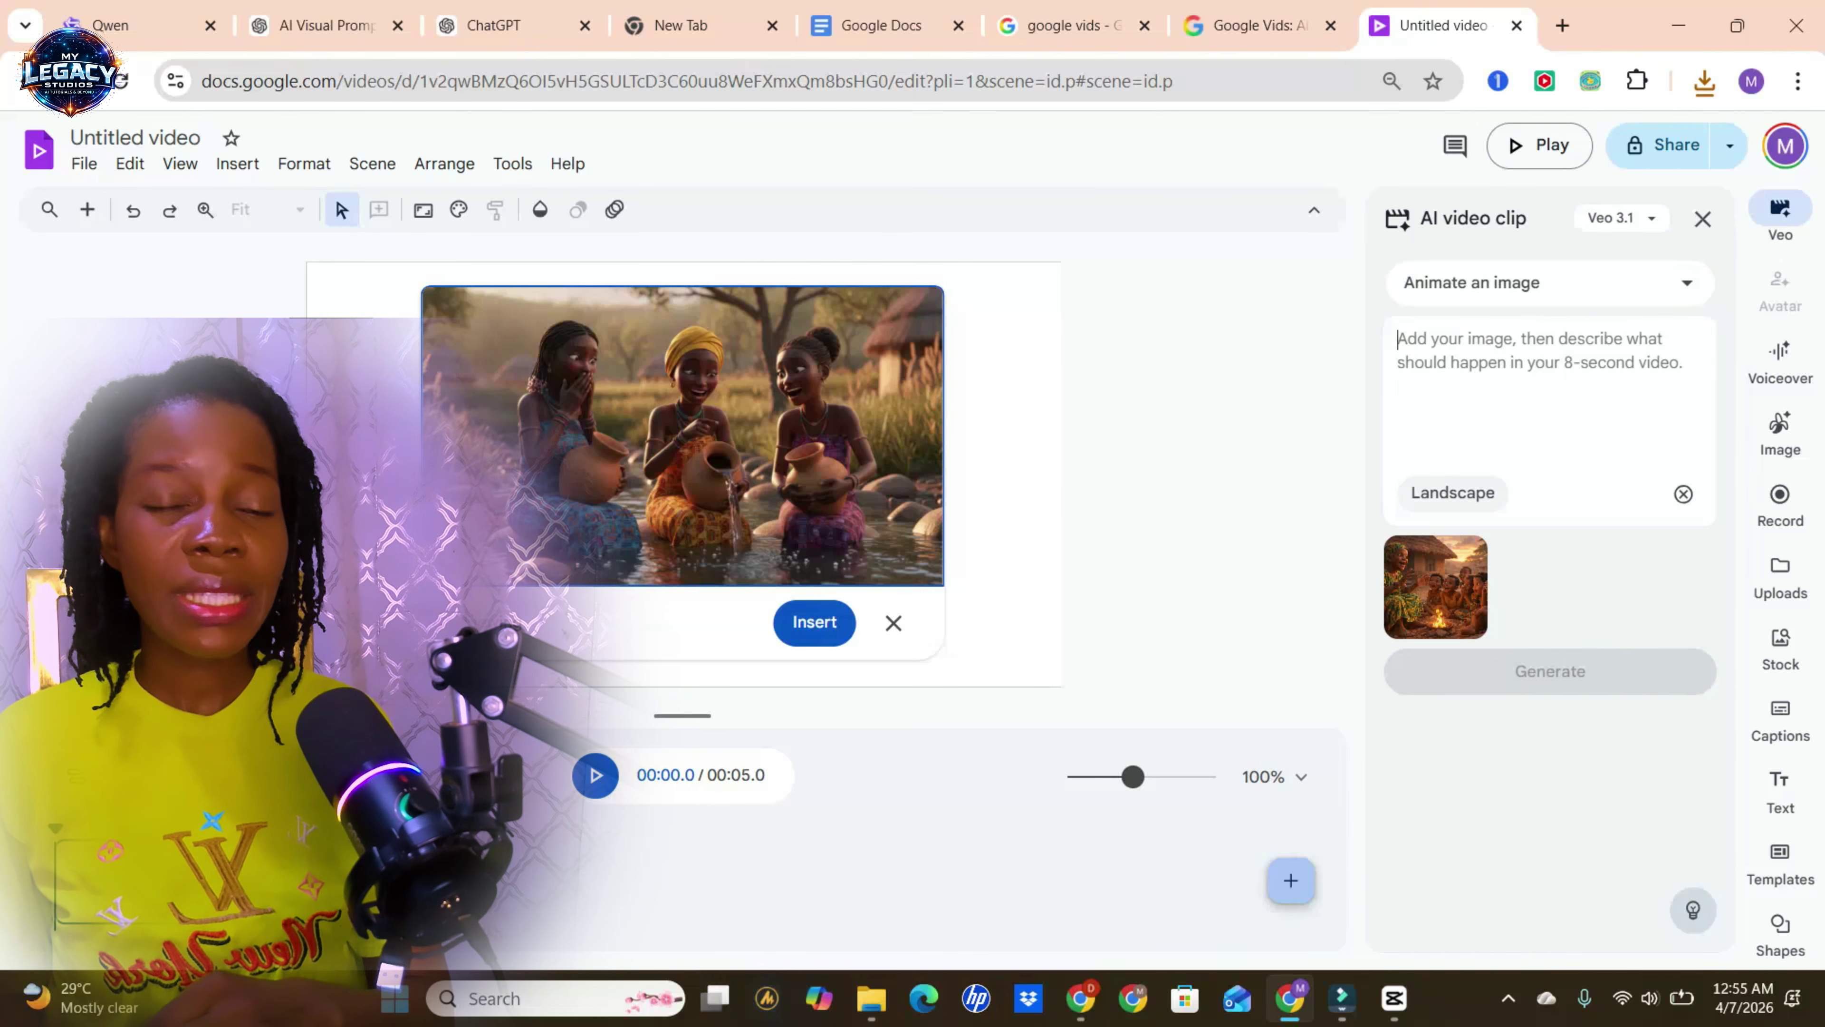
right_click(1494, 407)
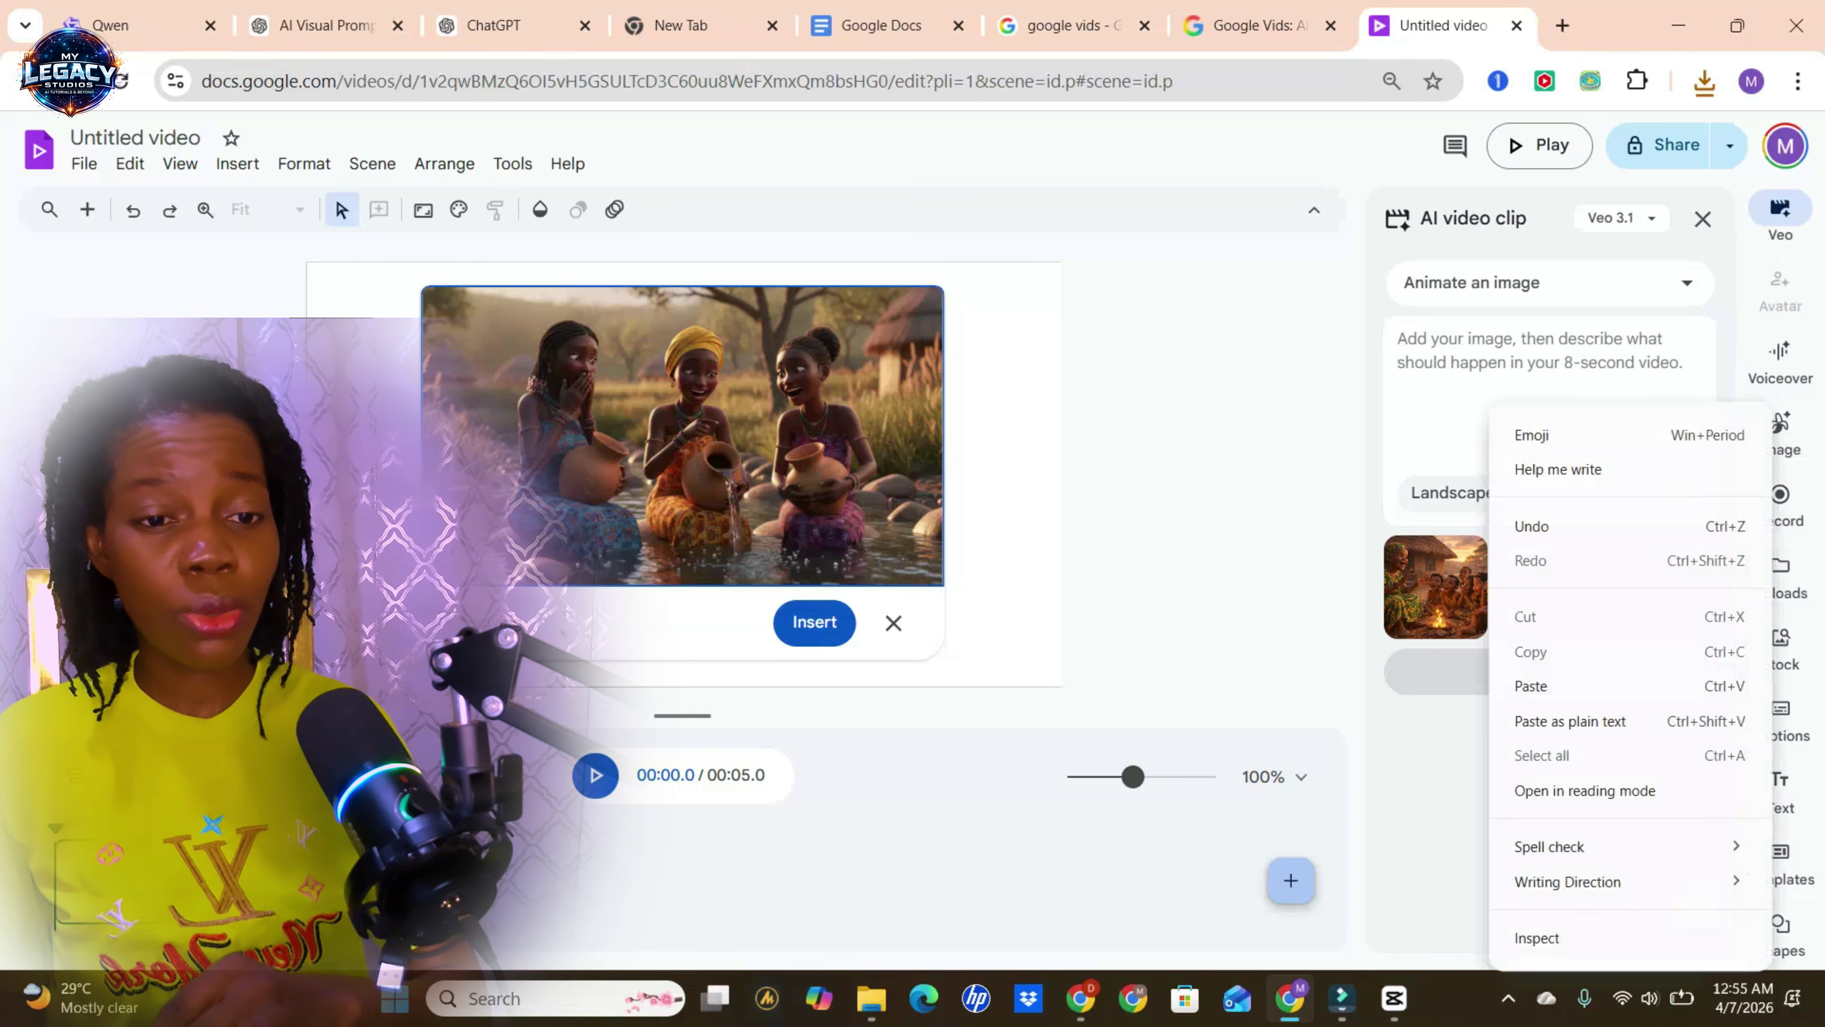
left_click(1531, 685)
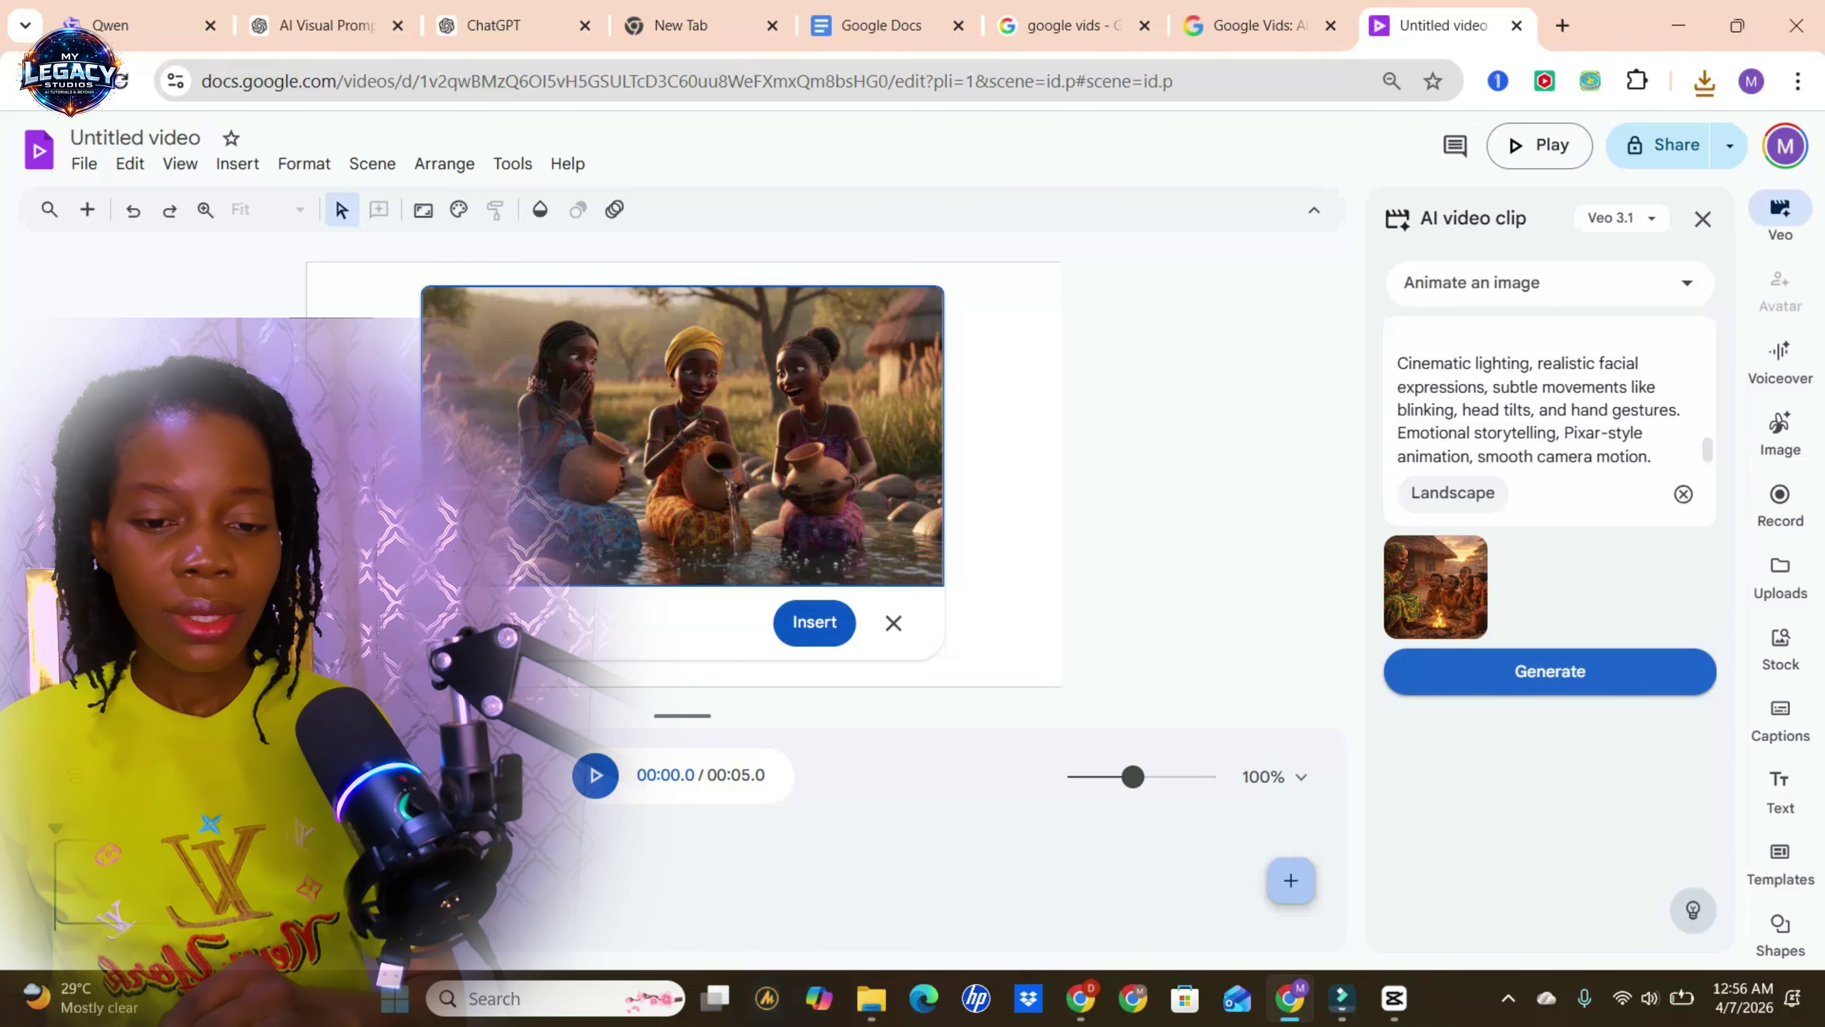
left_click(1550, 670)
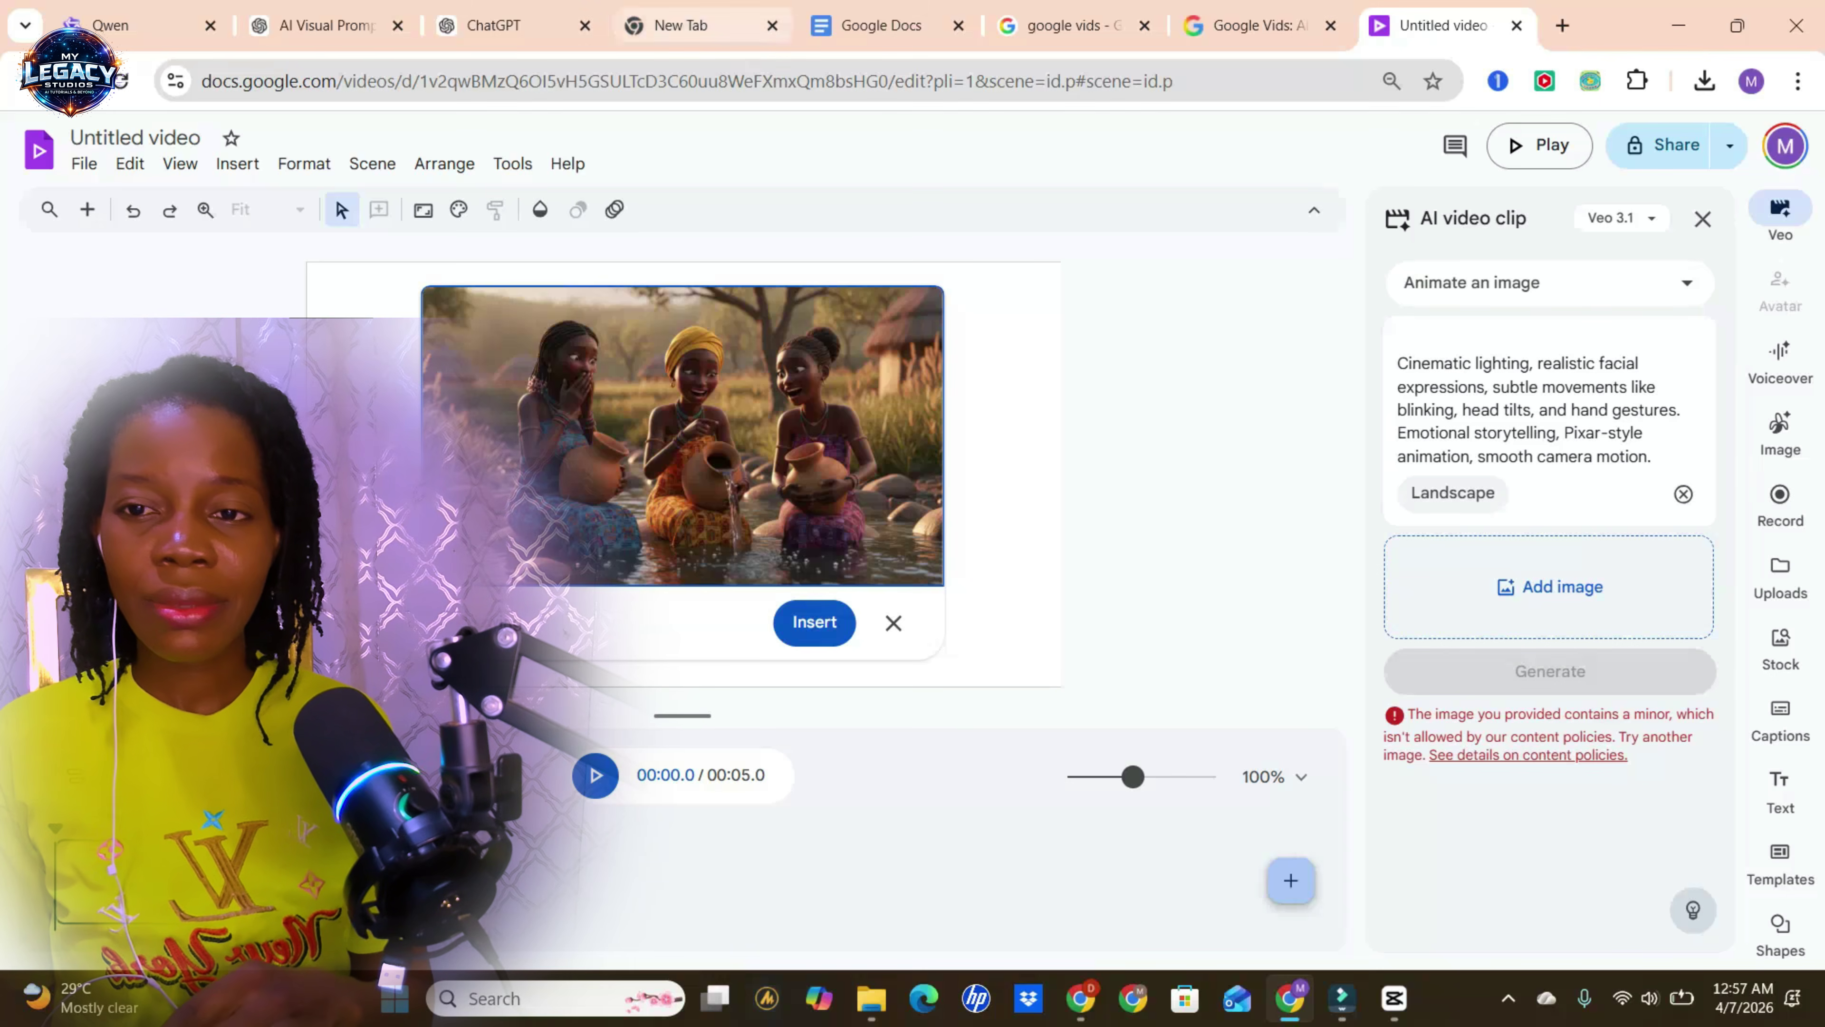
- Add ChatGPT Image Apr 7, 2026, 12_12_56 AM from Downloads as the image to animate
left_click(327, 25)
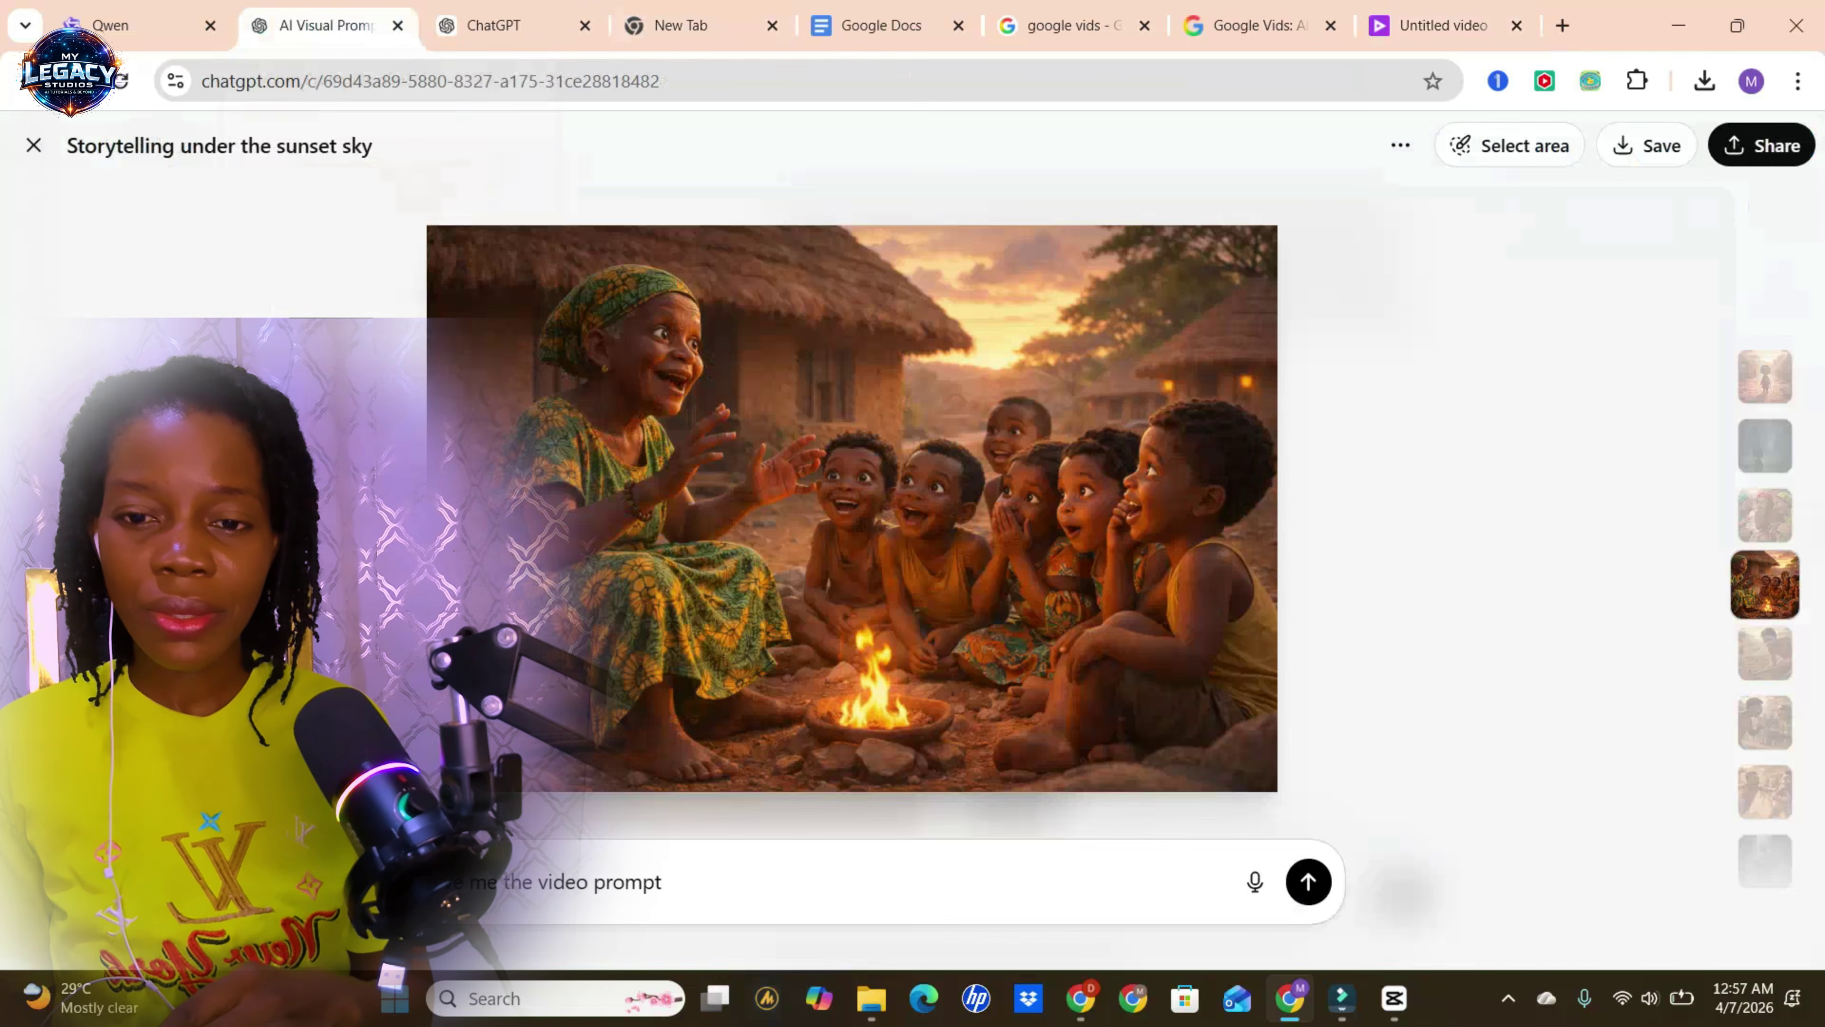
key("Escape")
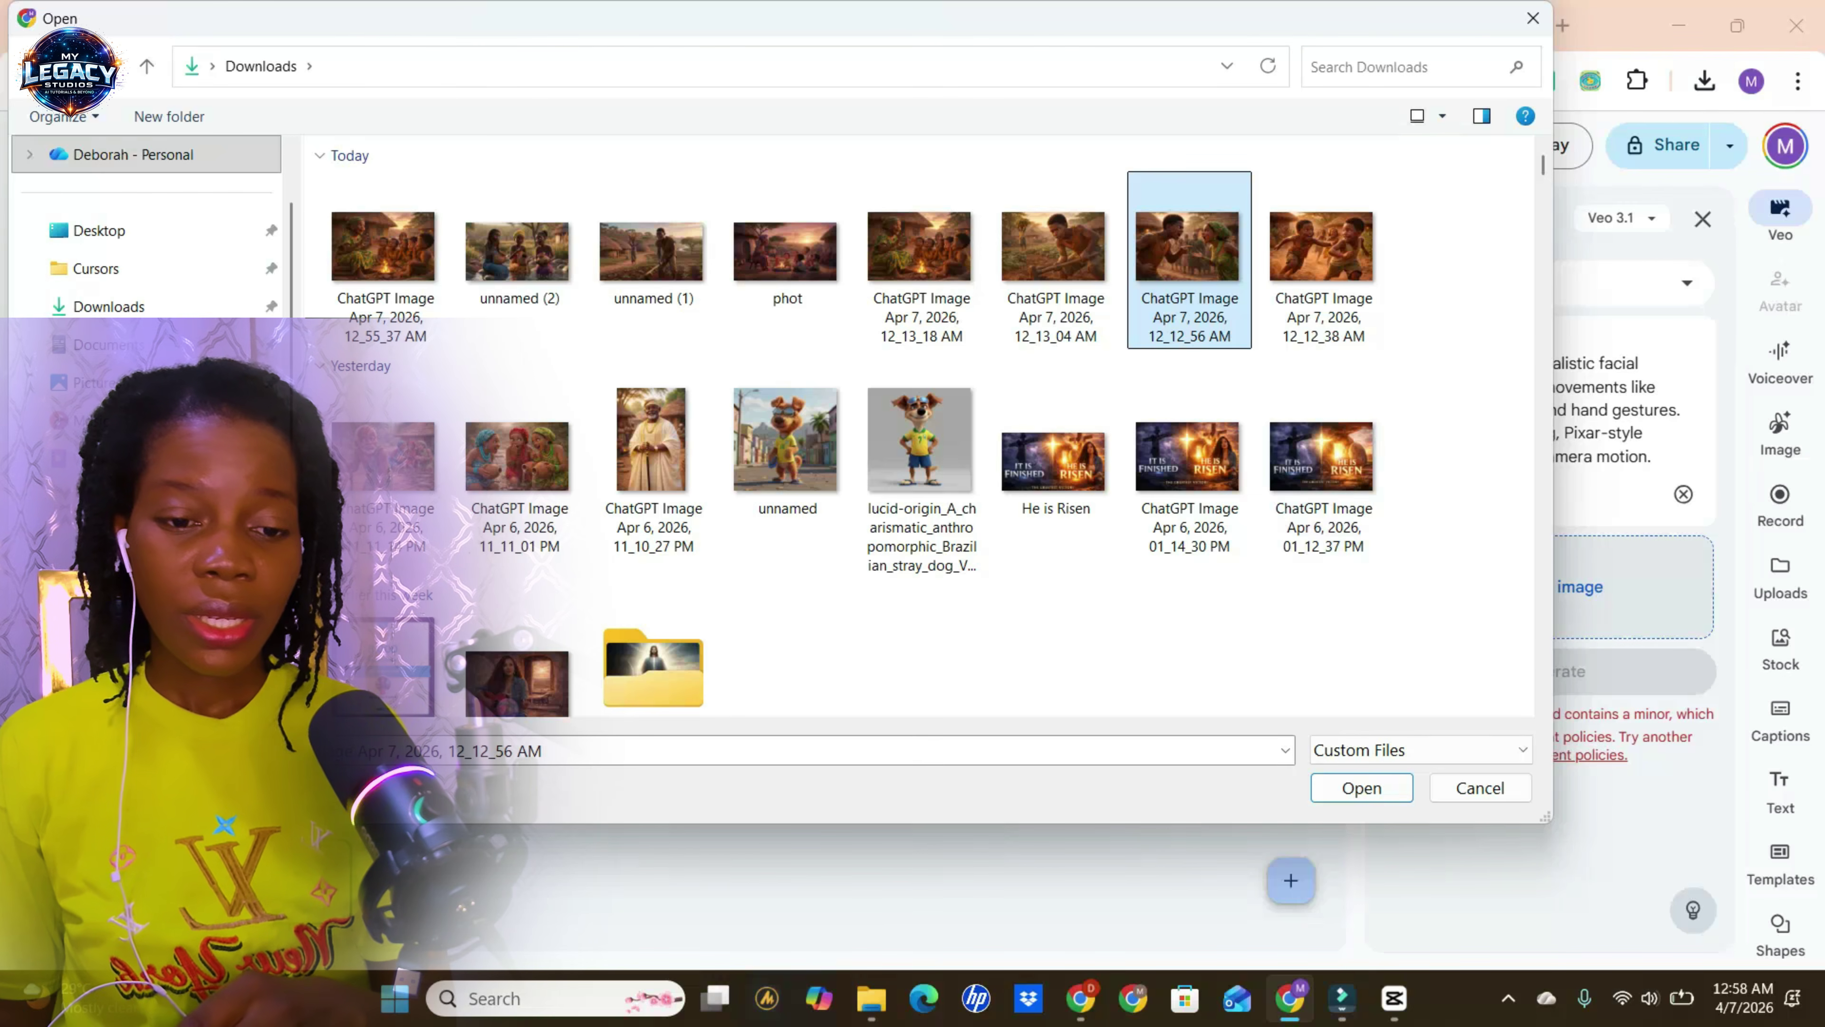
key("Return")
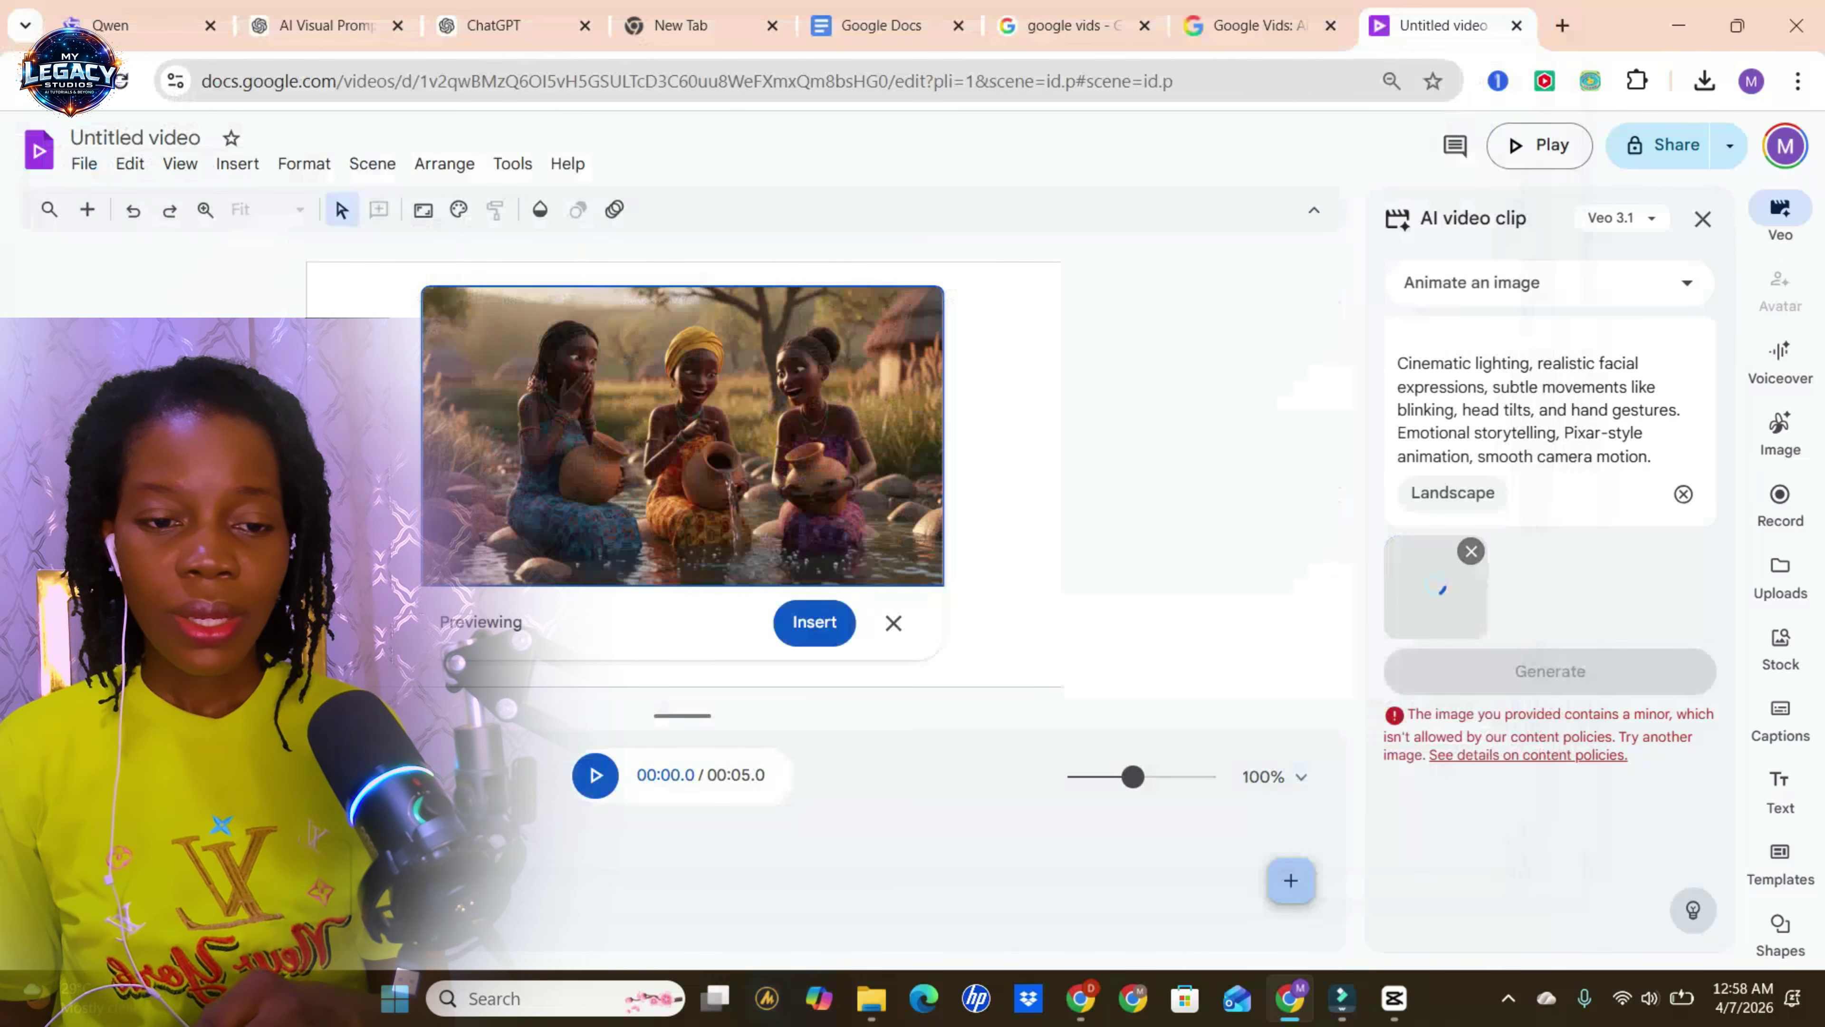
- Replace the clip description with the argument scene prompt and generate the Landscape video
key("ctrl+a")
key("ctrl+v")
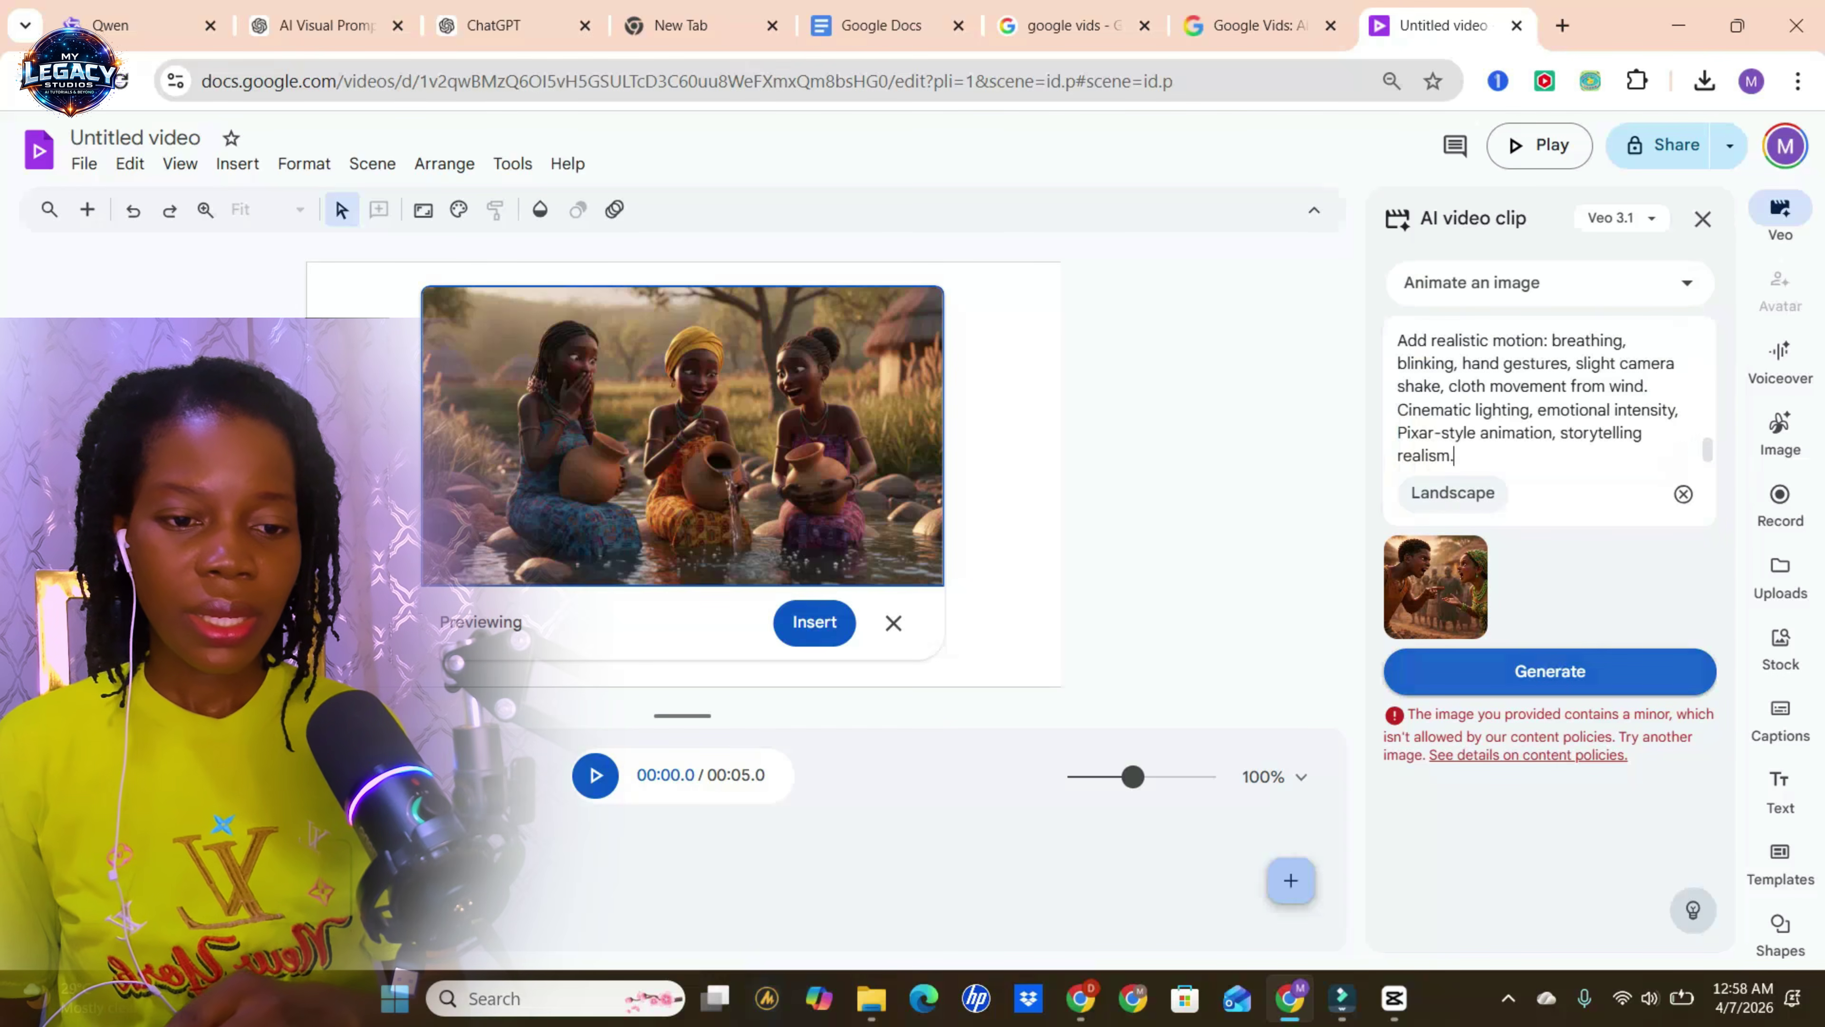
key("ctrl+Return")
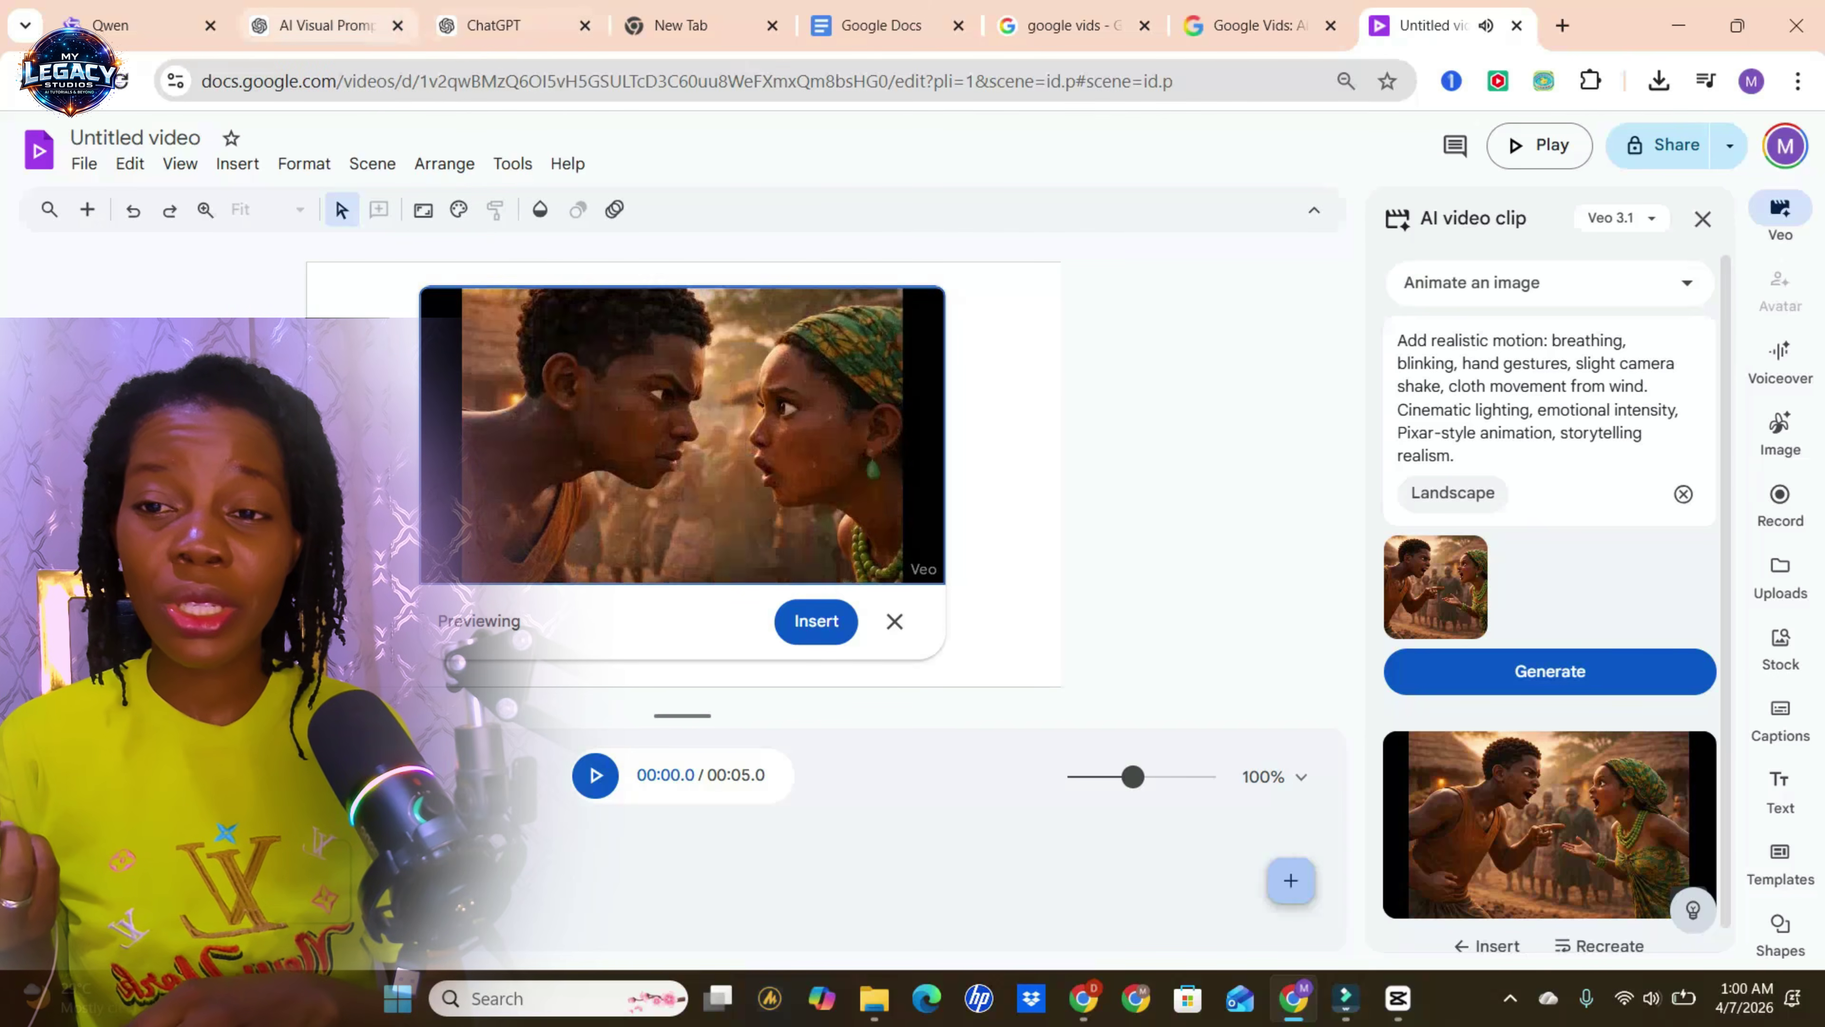
- Review the argument scene video prompt and its dialogue in the ChatGPT conversation
left_click(327, 25)
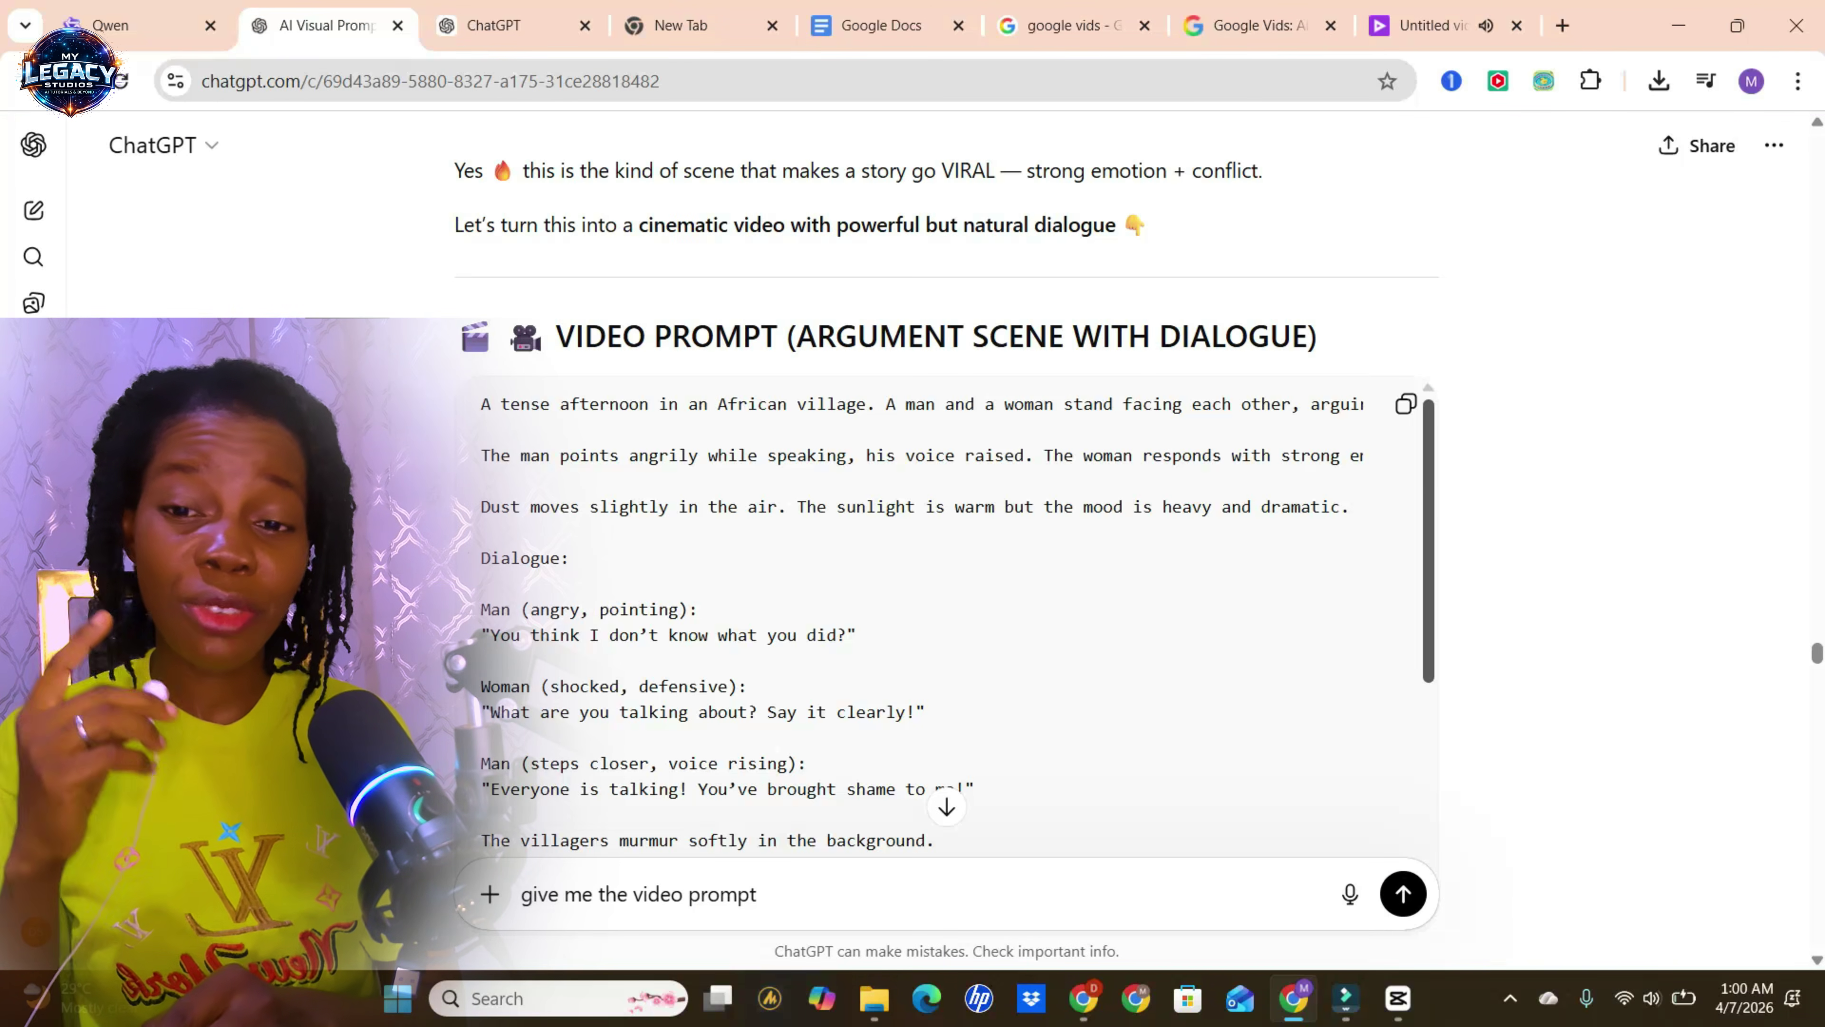
scroll(934, 625, "down", 3)
scroll(934, 625, "up", 3)
left_click_drag(480, 639, 1365, 788)
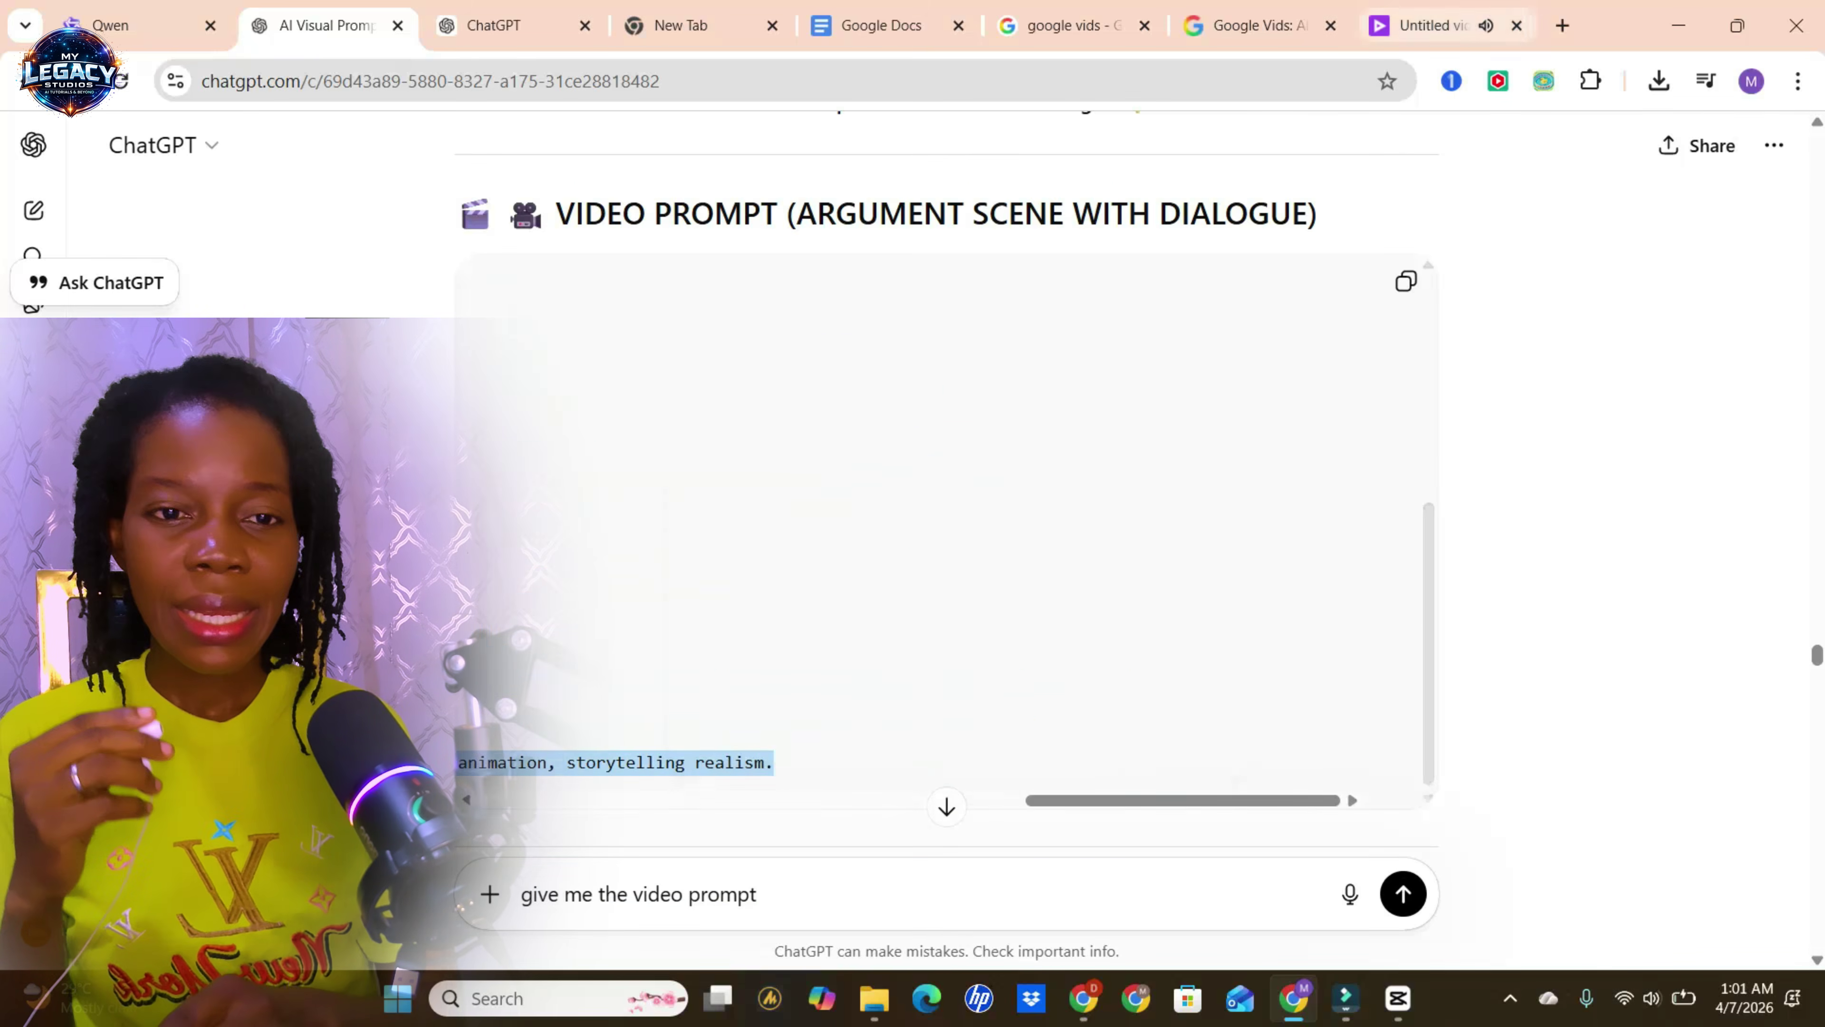
- Save the previewed clip of the arguing man and woman as a video file from the video project
left_click(1431, 26)
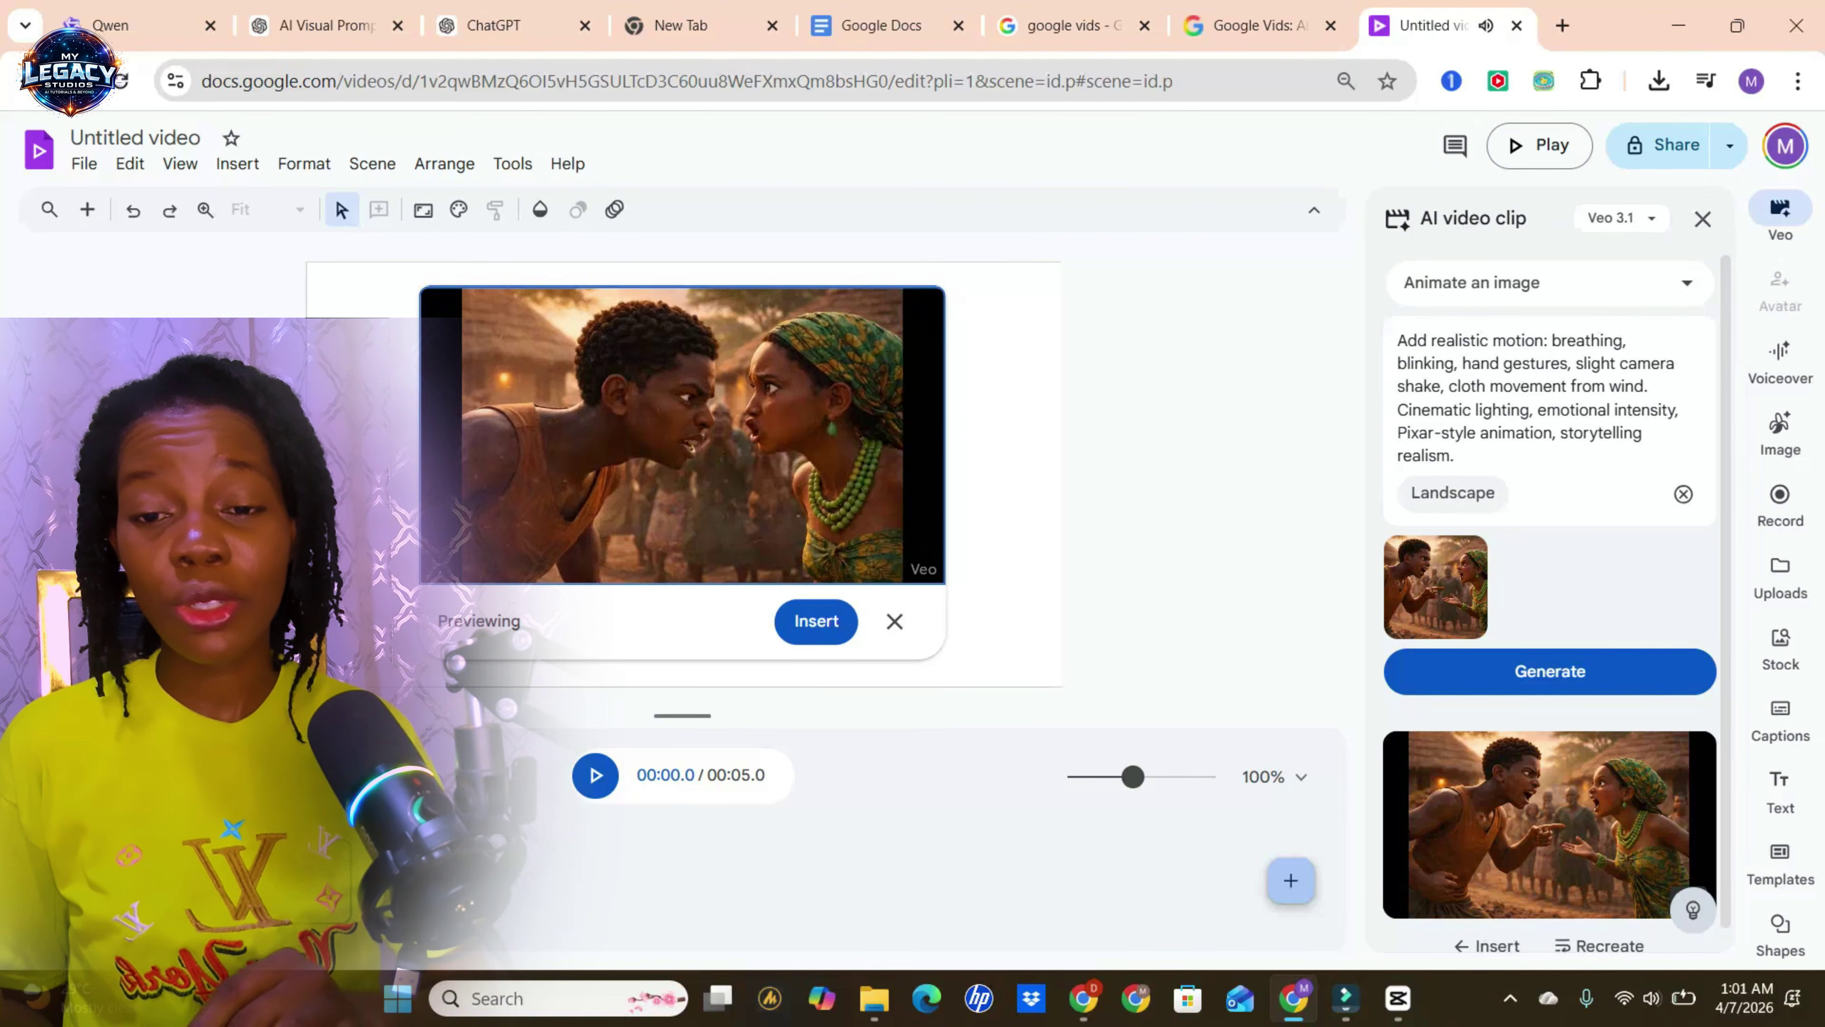
right_click(741, 447)
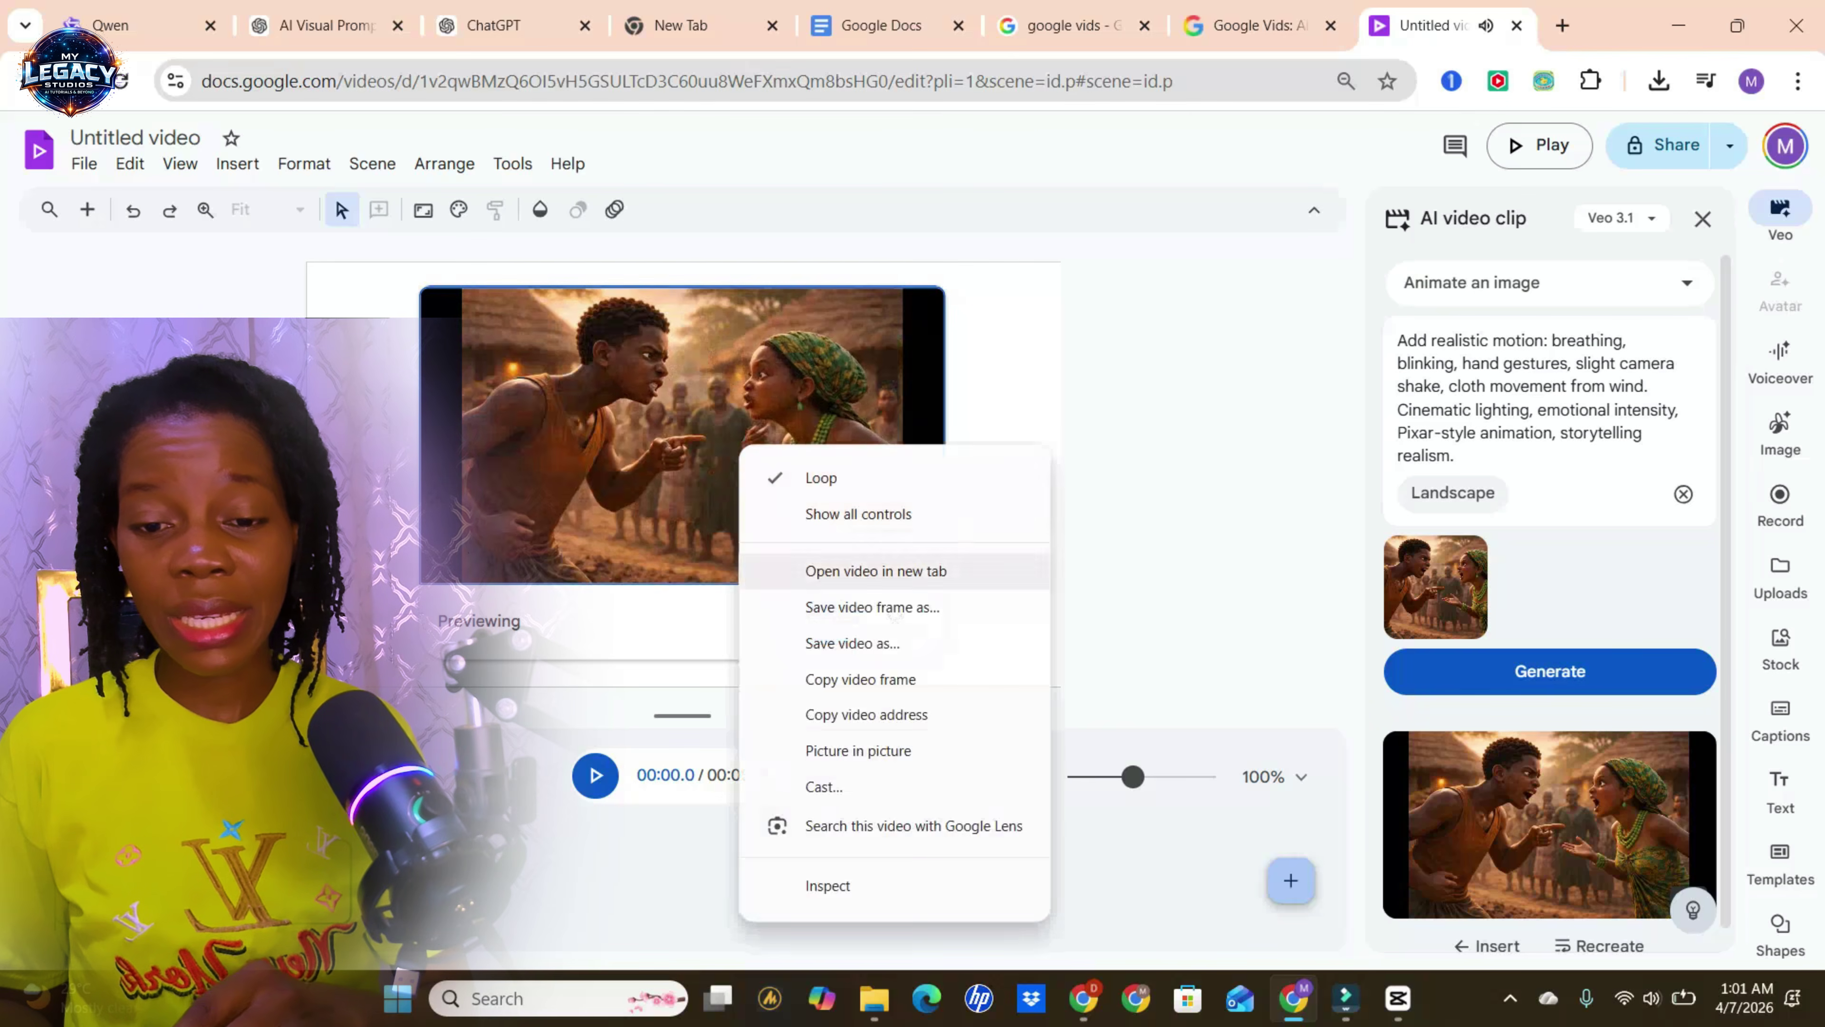
left_click(852, 643)
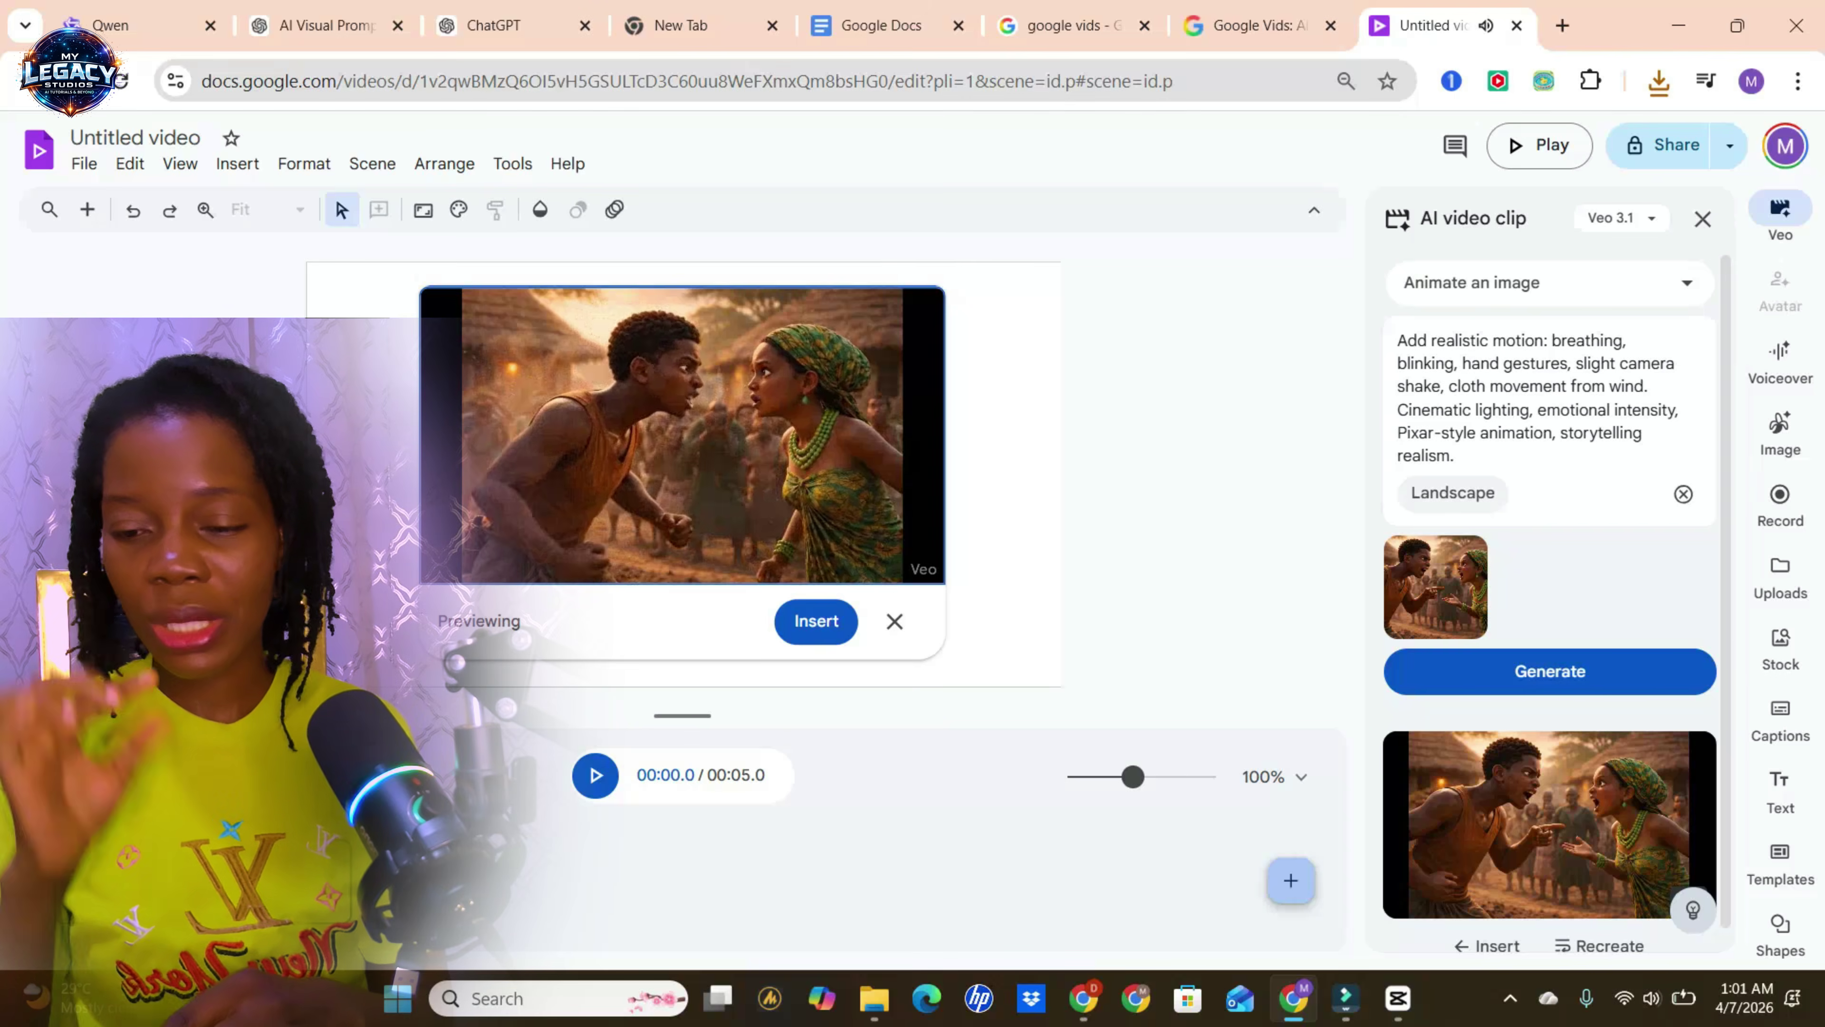
- Place the generated argument clip on the timeline and select its scene
left_click_drag(1545, 827, 525, 878)
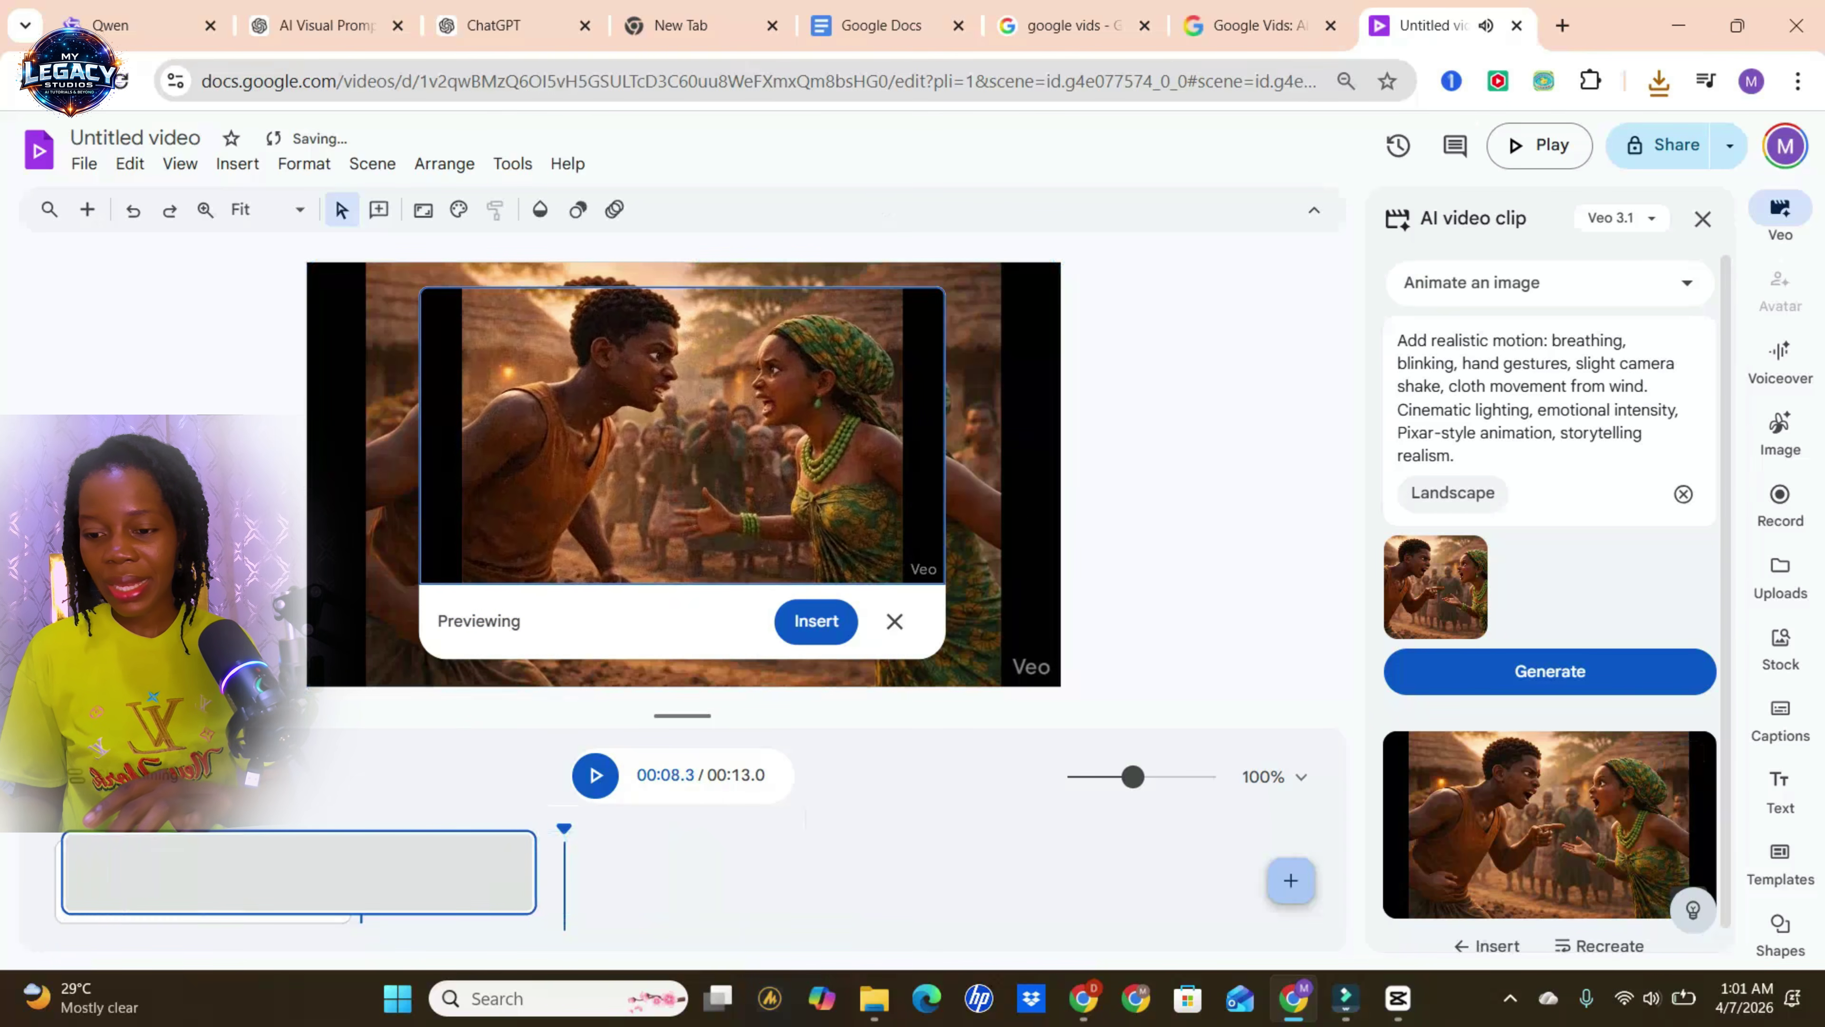
left_click(261, 883)
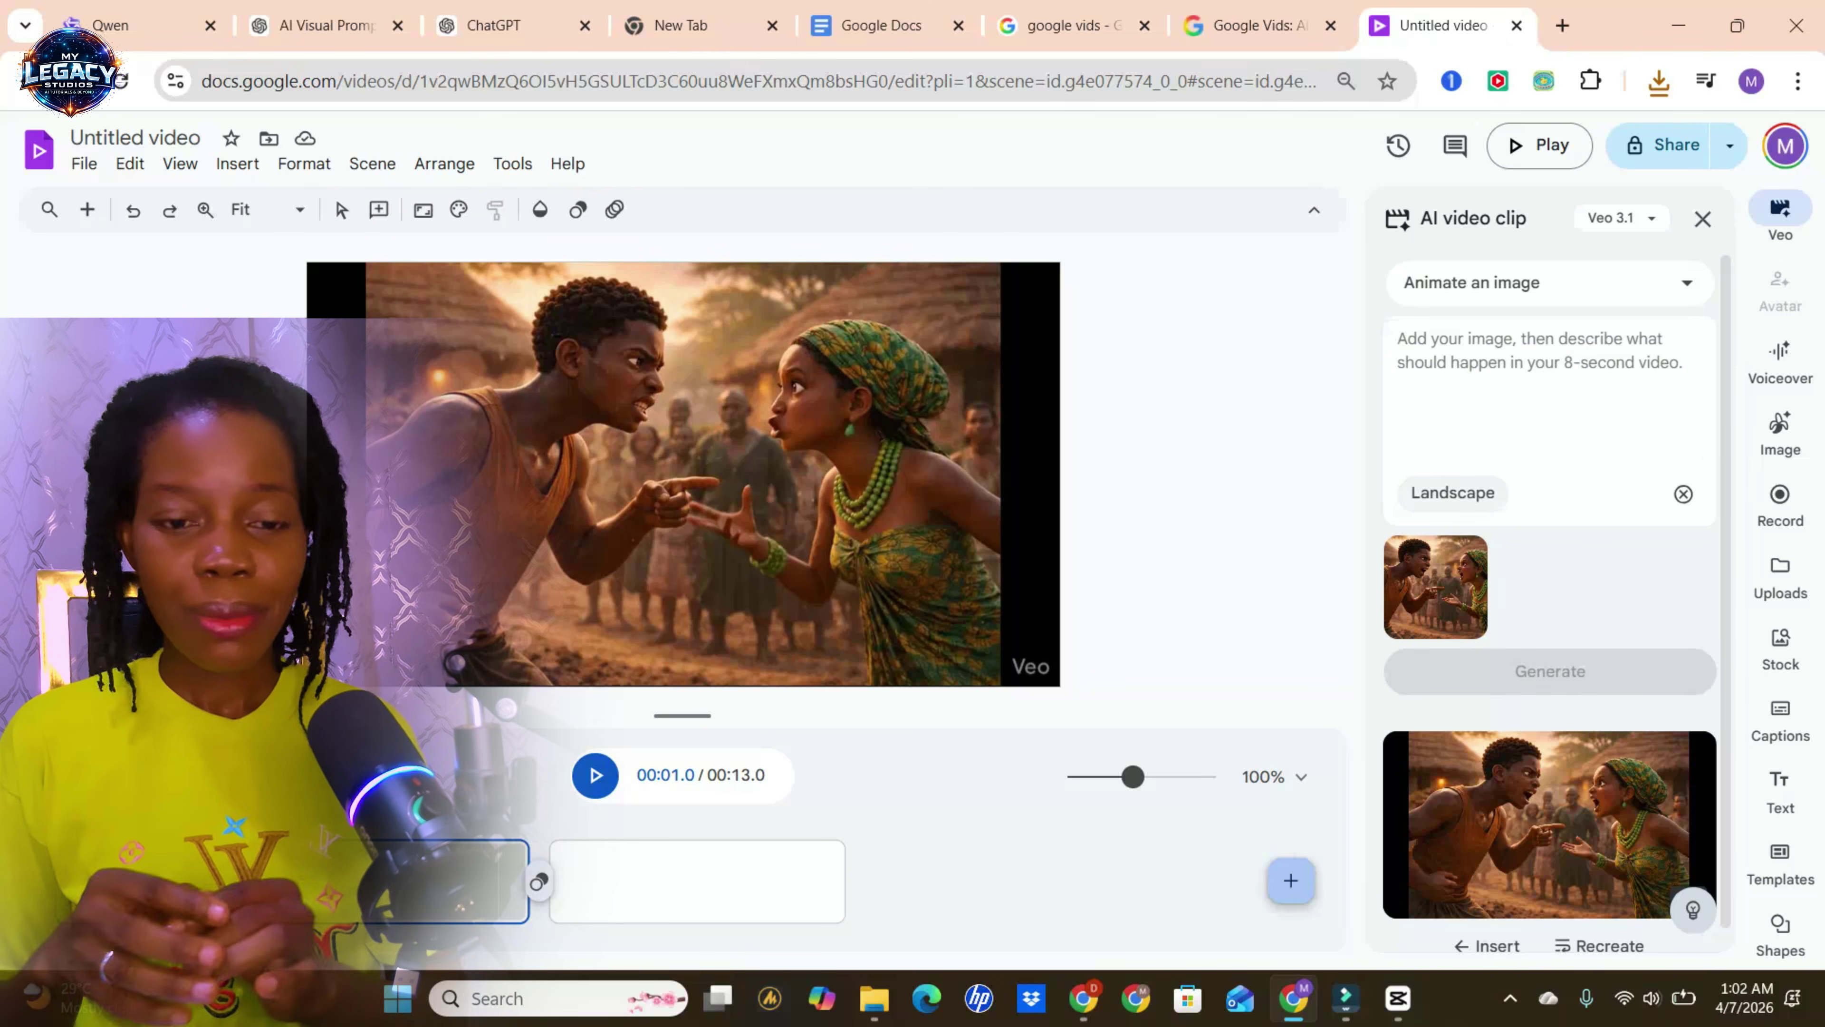
- Describe realistic breathing, blinking, hand gestures, slight camera shake and wind-blown cloth in cinematic Pixar style, and generate the Landscape clip
type("Add realistic motion: breathing, blinking, hand gestures, slight camera shake, cloth movement from wind. Cinematic lighting, emotional intensity, Pixar-style animation, storytelling realism.")
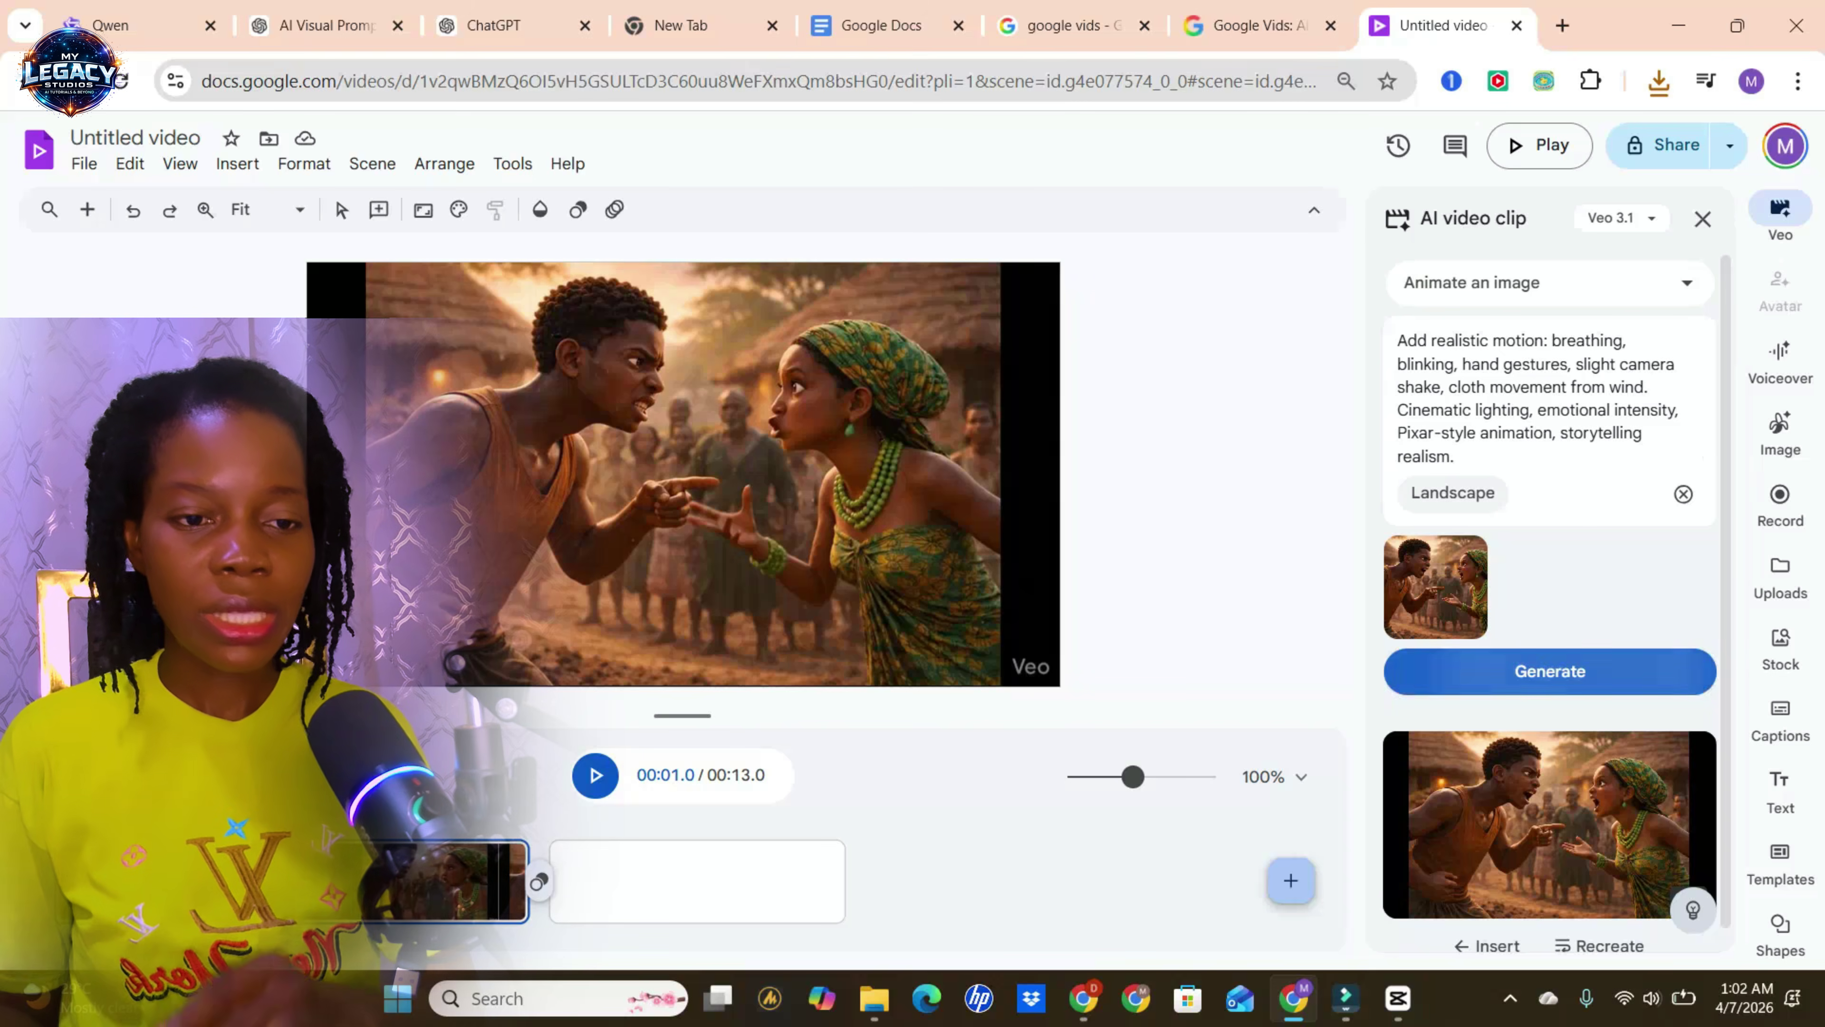
left_click(1550, 670)
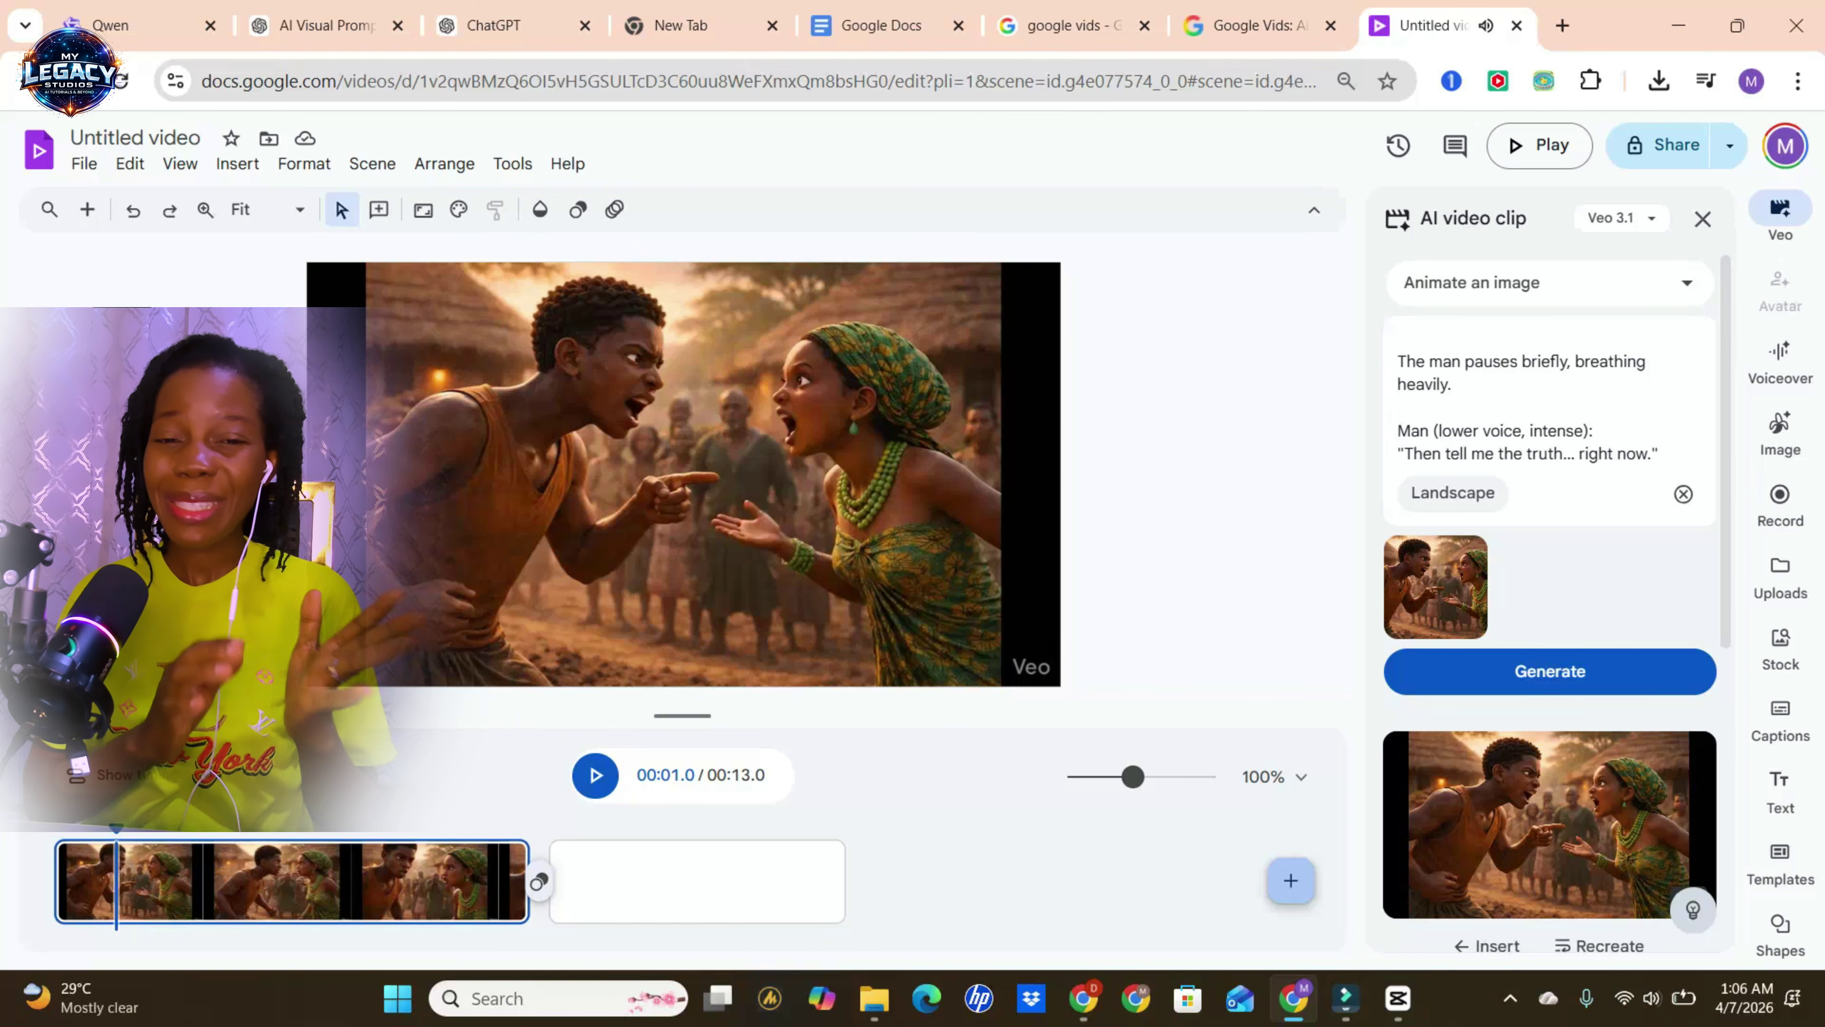
- Preview the newly generated argument clip and insert it as a new scene after the first one
left_click(1550, 825)
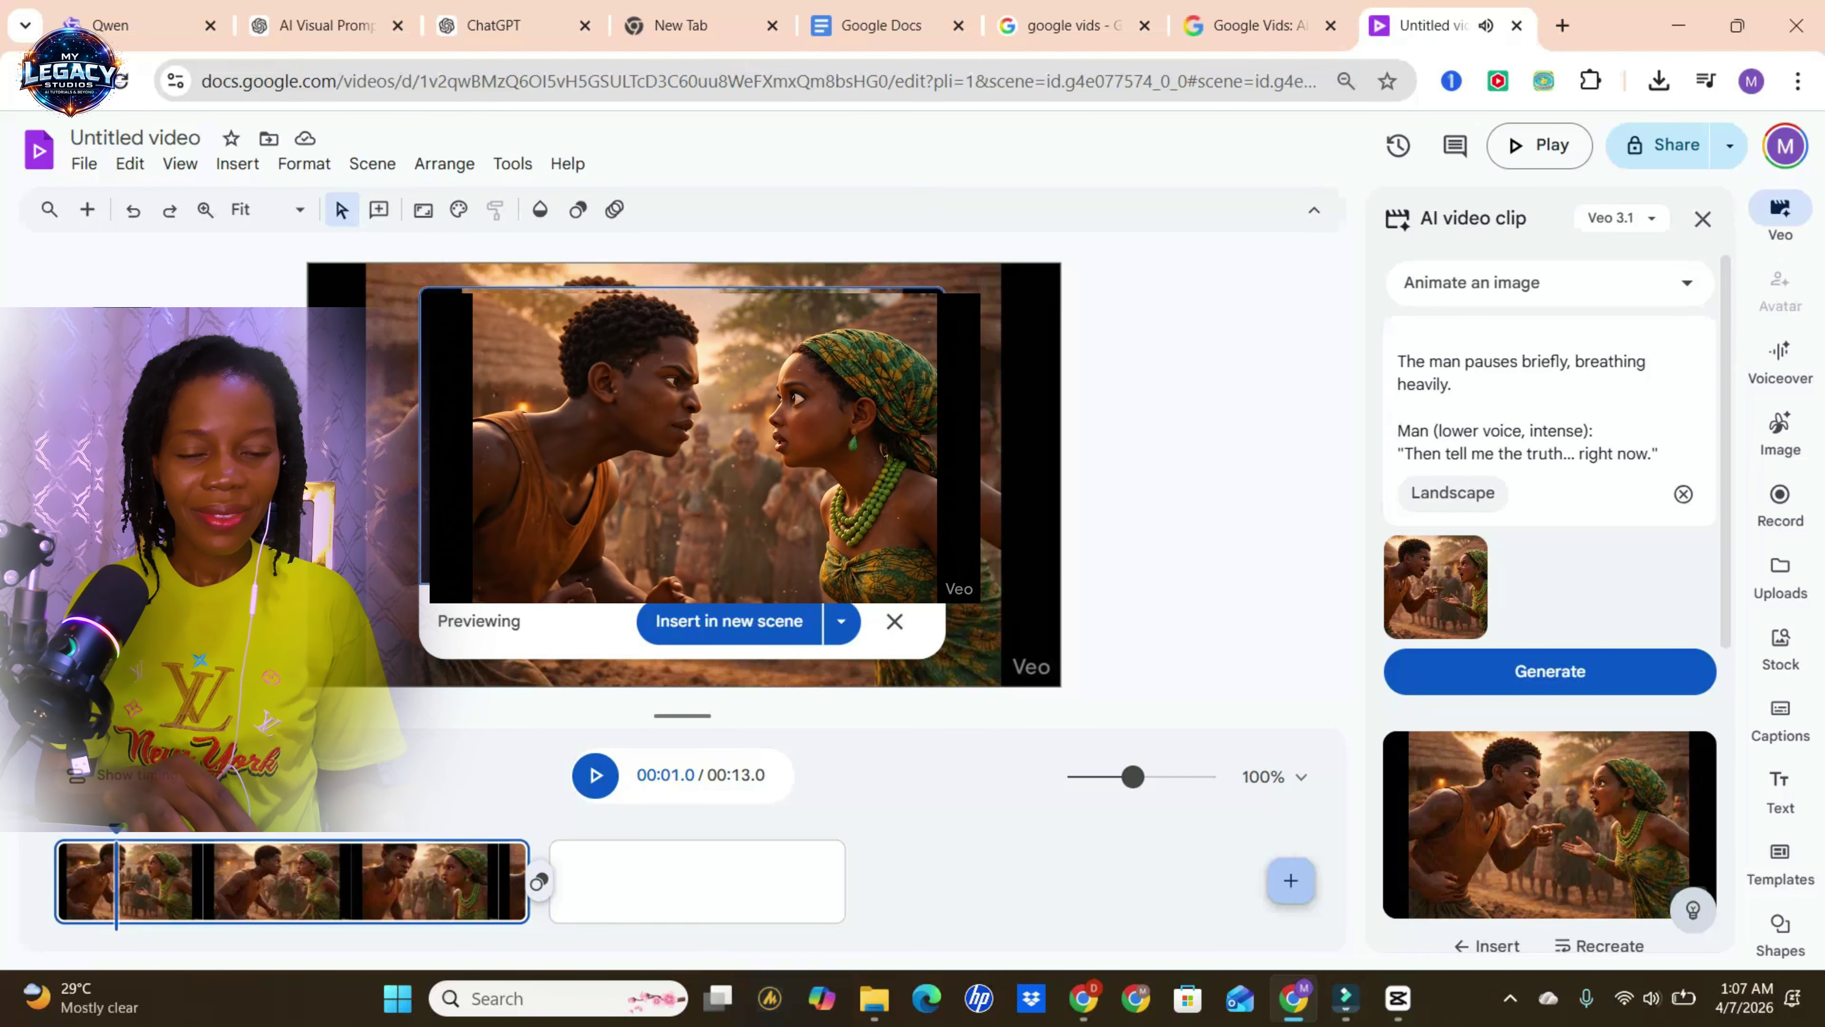
left_click(841, 621)
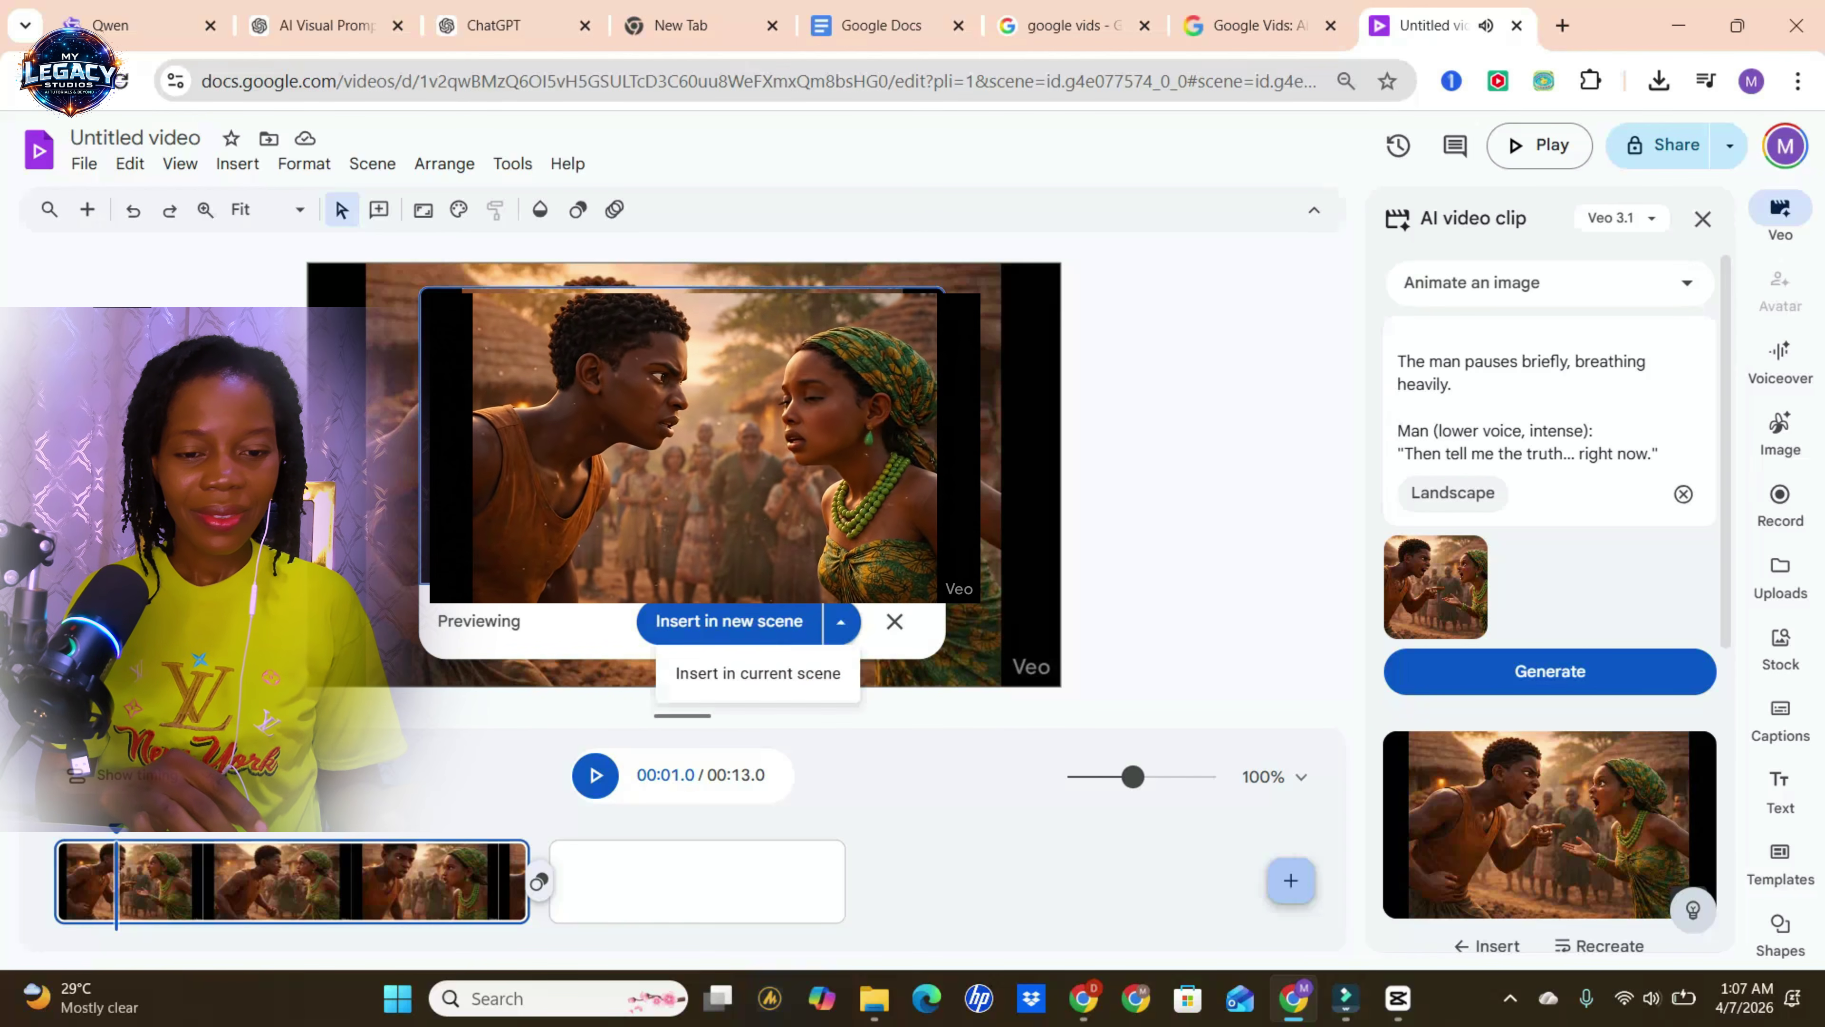
left_click(759, 672)
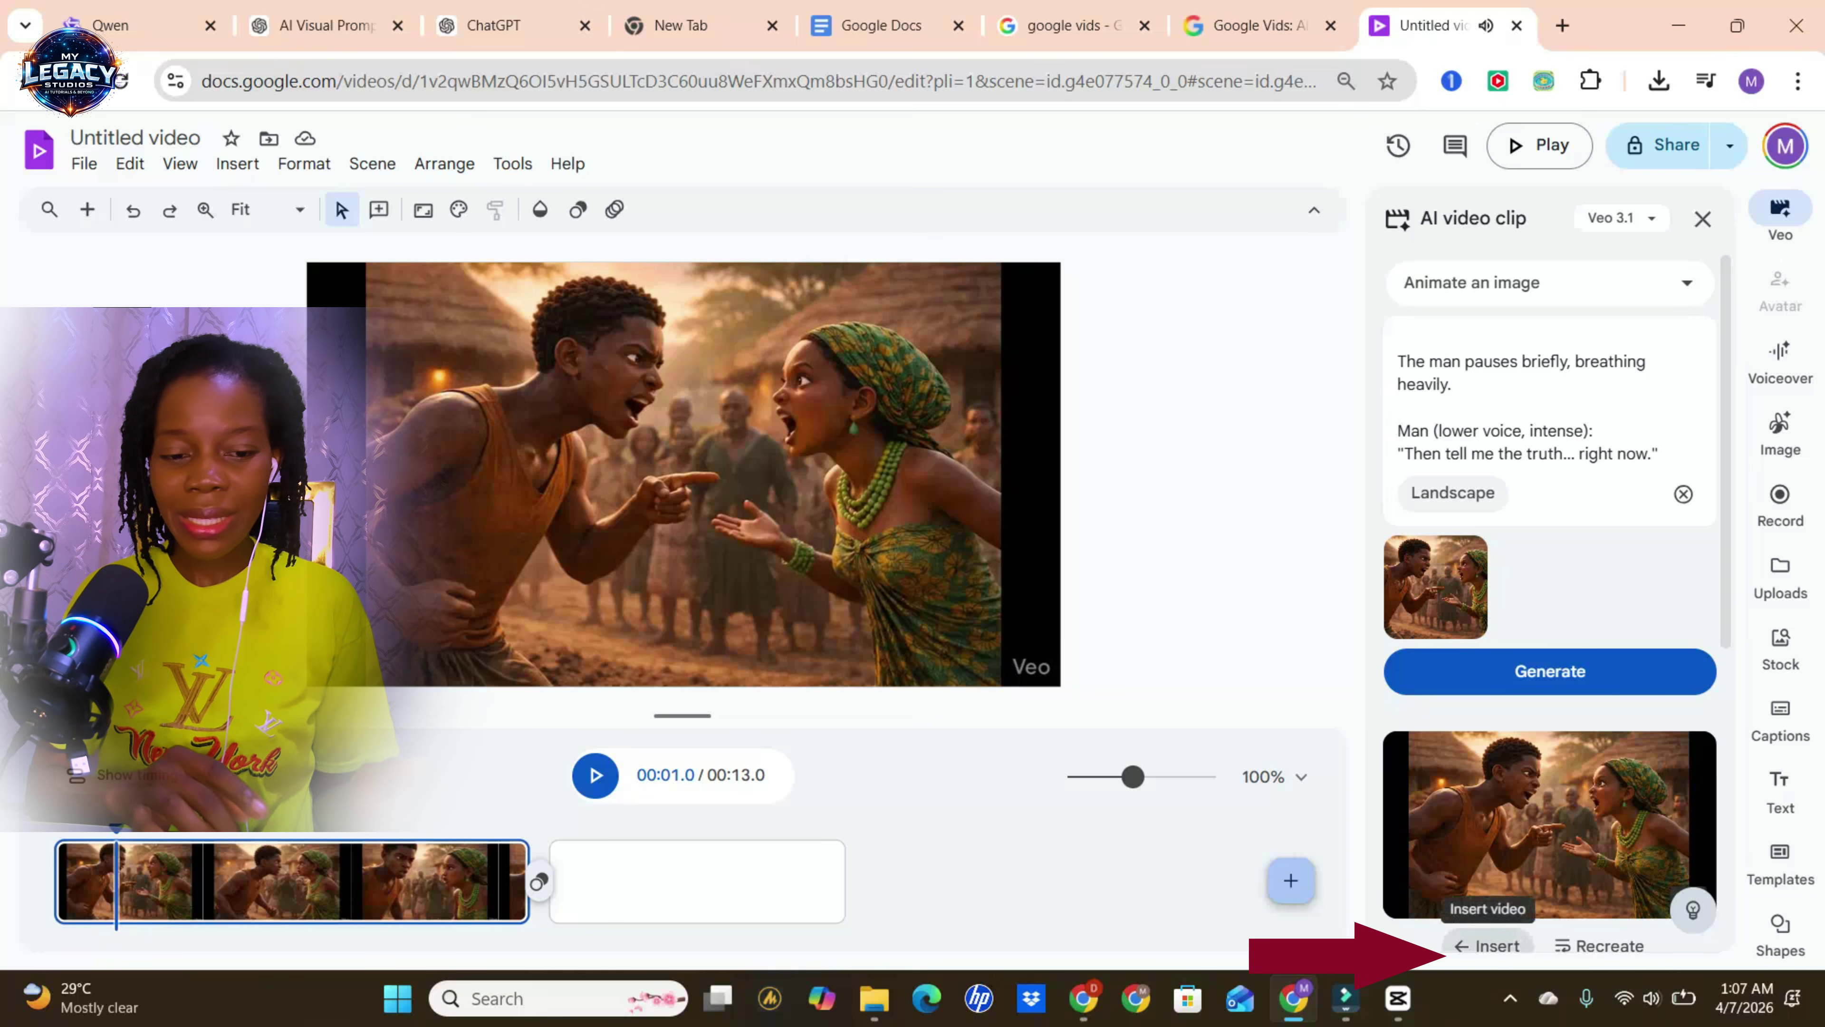
left_click(1486, 946)
left_click(736, 620)
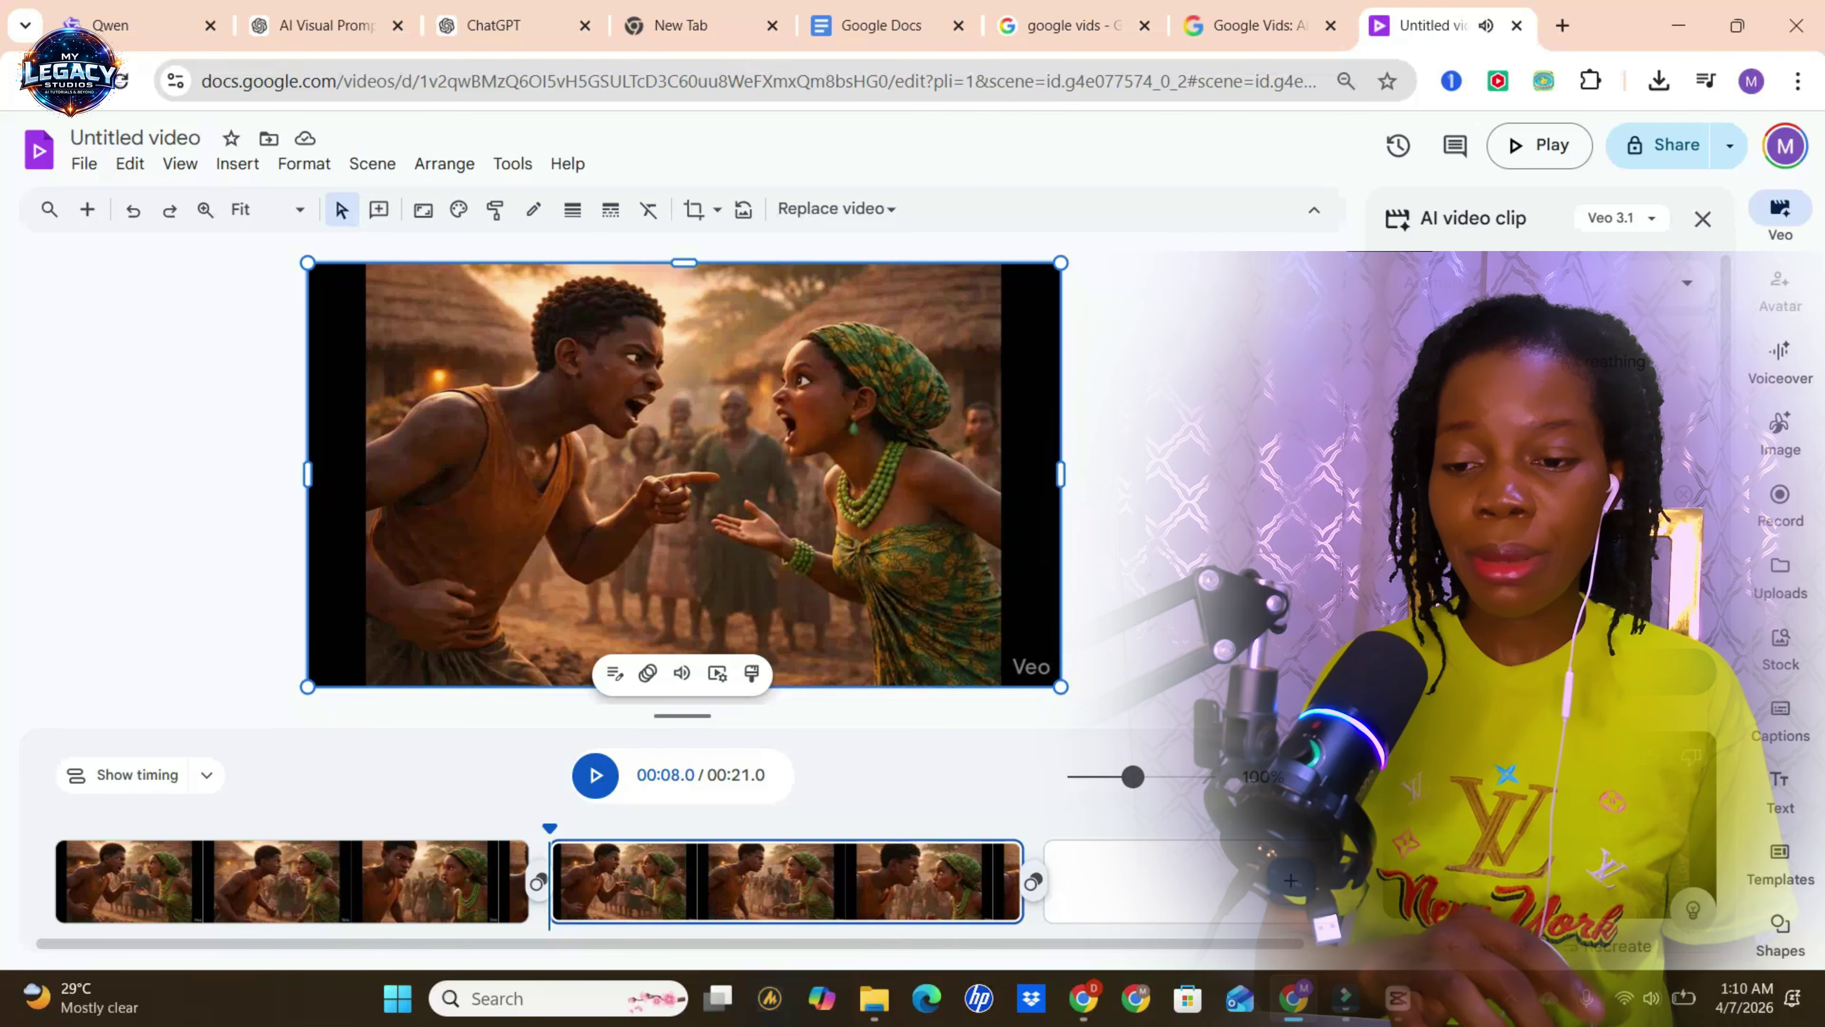
- Save the previewed second argument clip to the computer as a video file
right_click(662, 401)
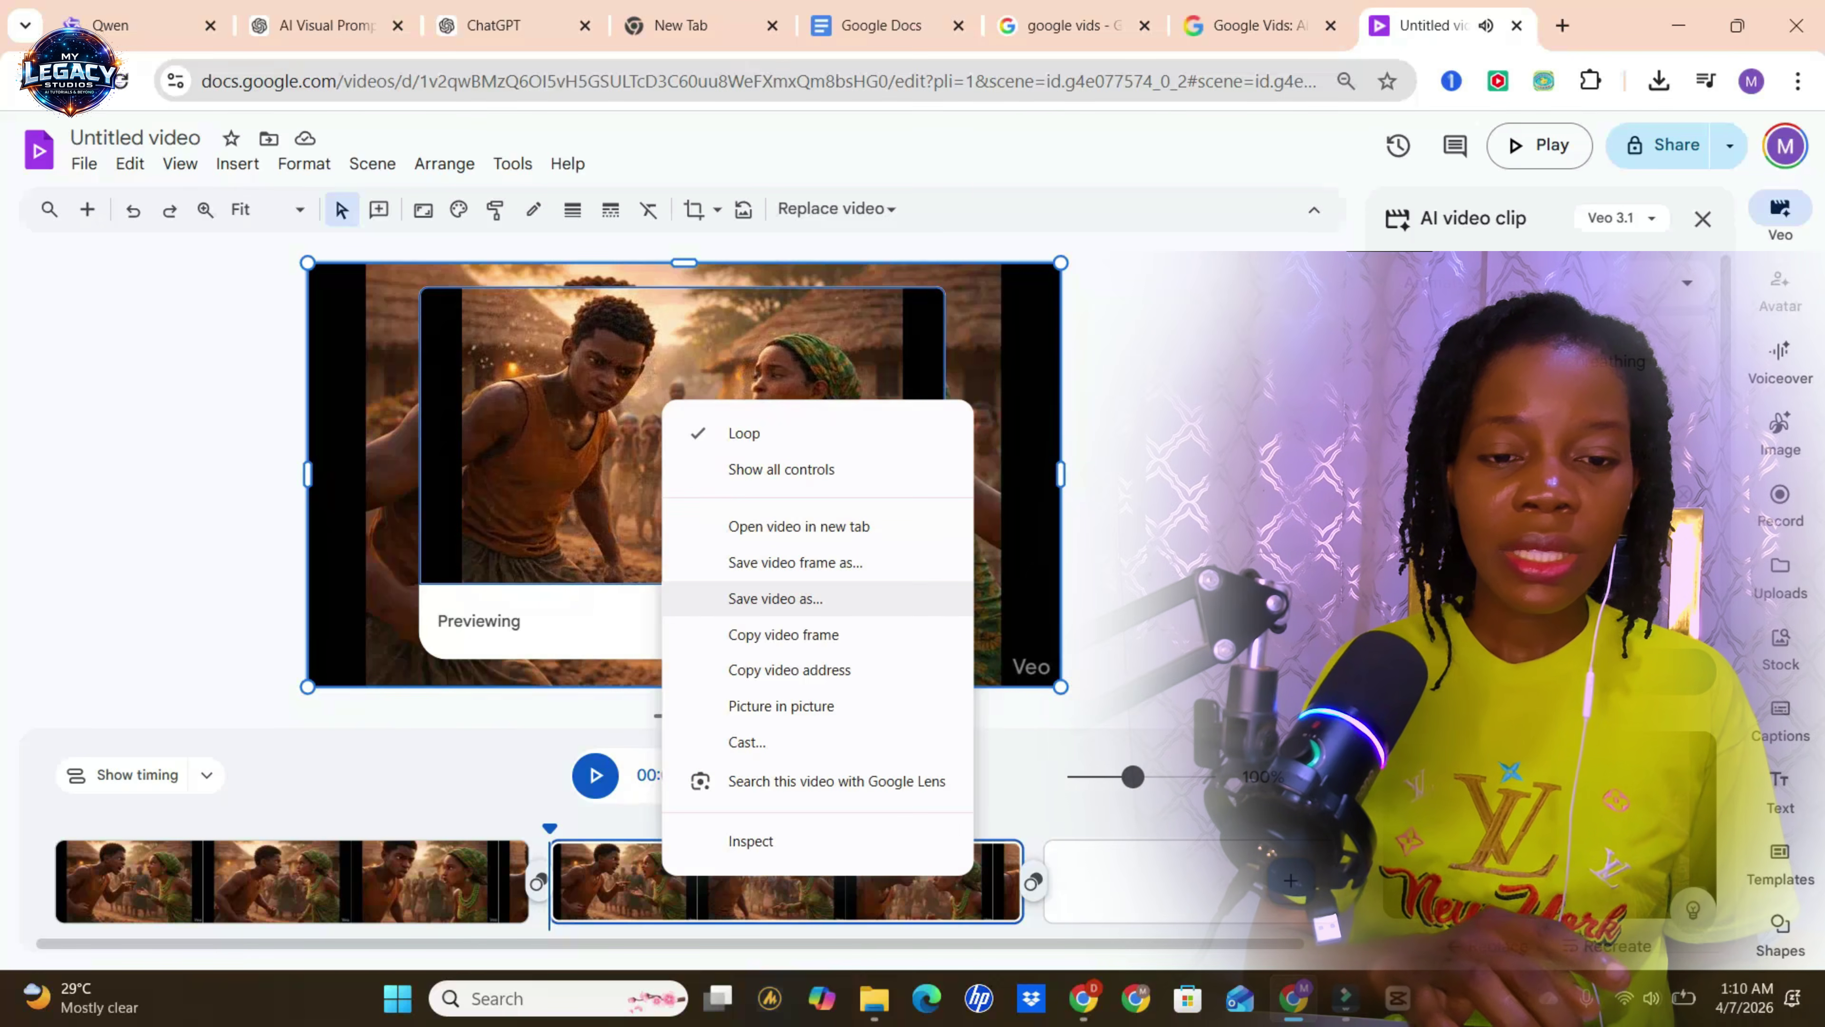
key("Escape")
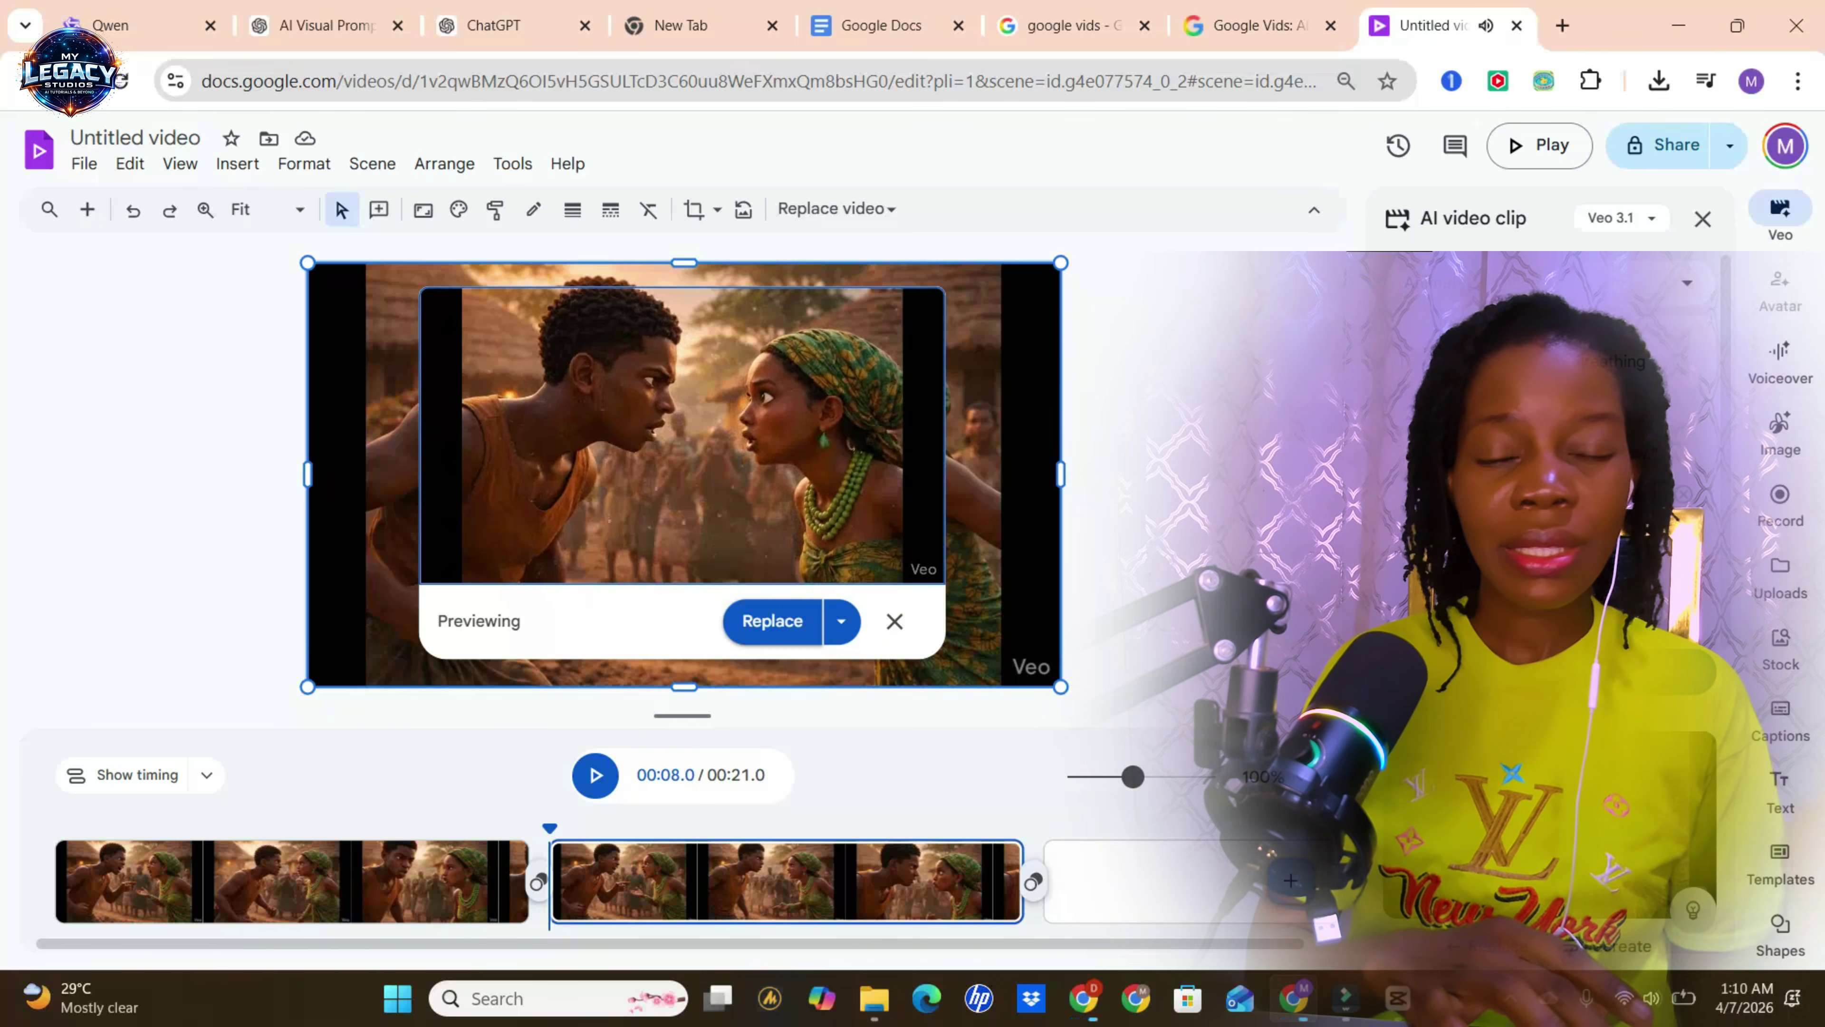
key("Return")
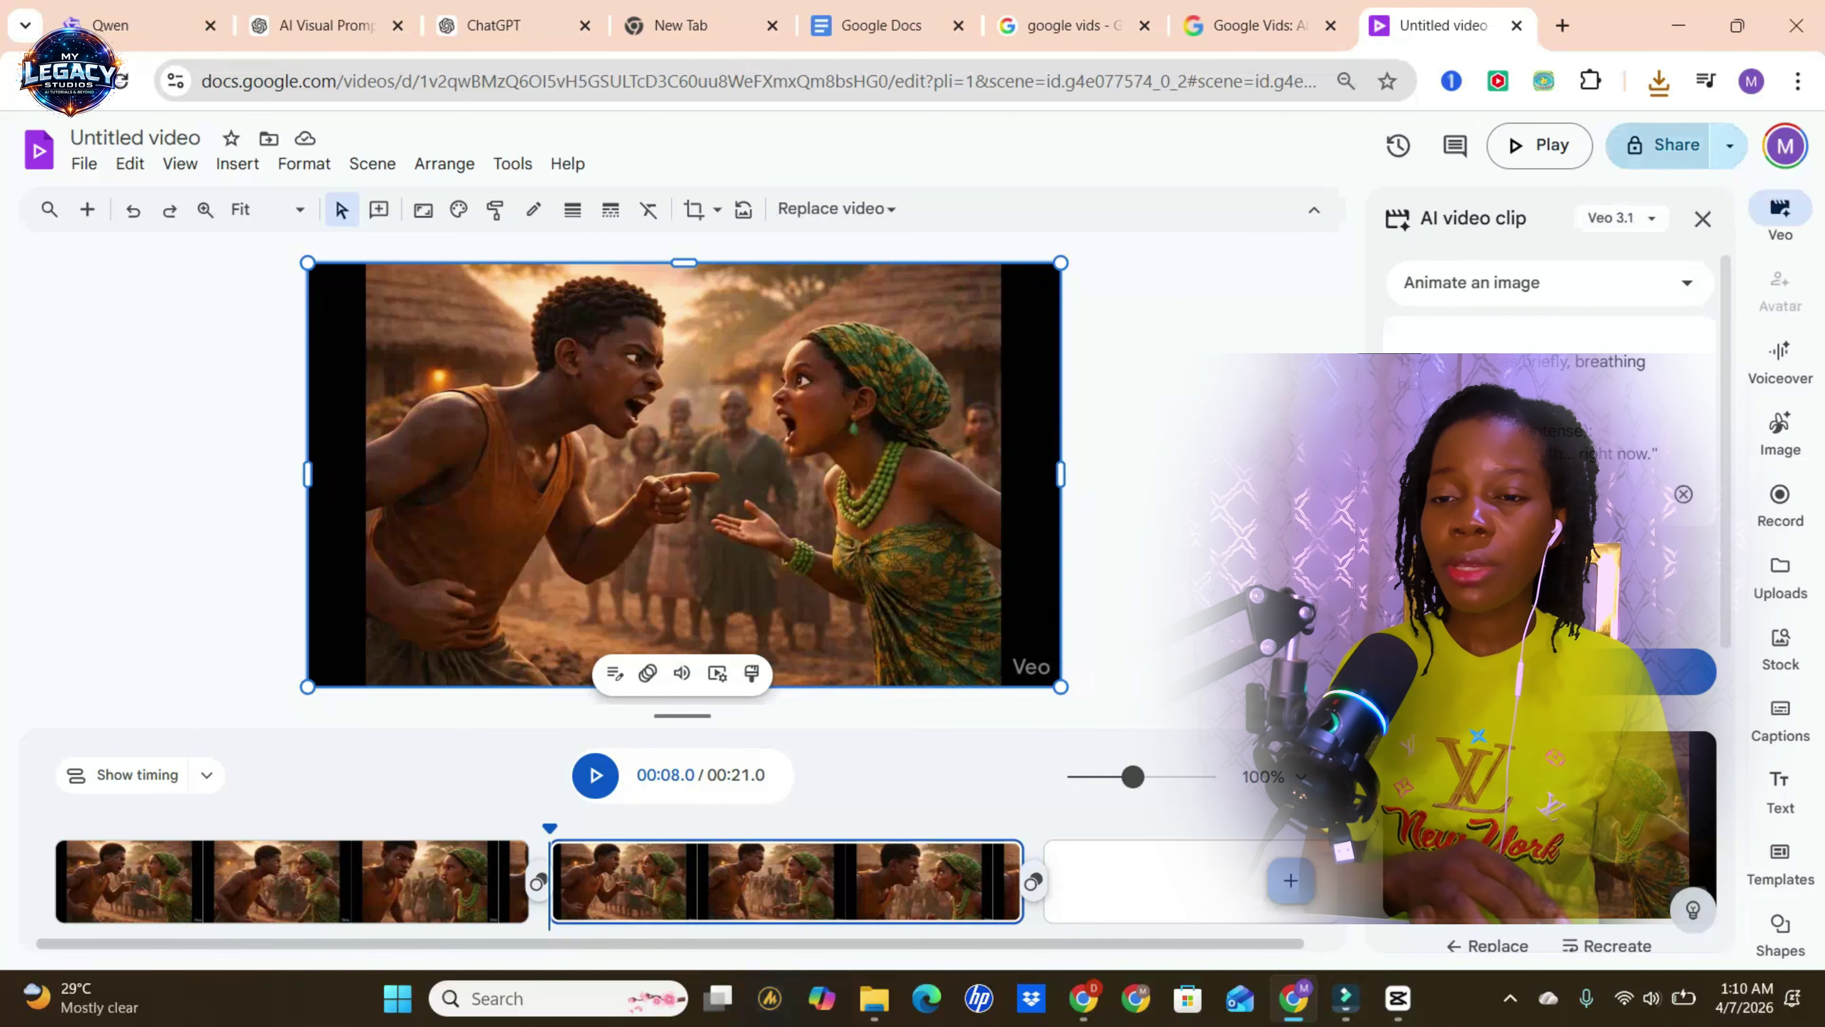
- Download the complete video project as an MP4
left_click(1730, 145)
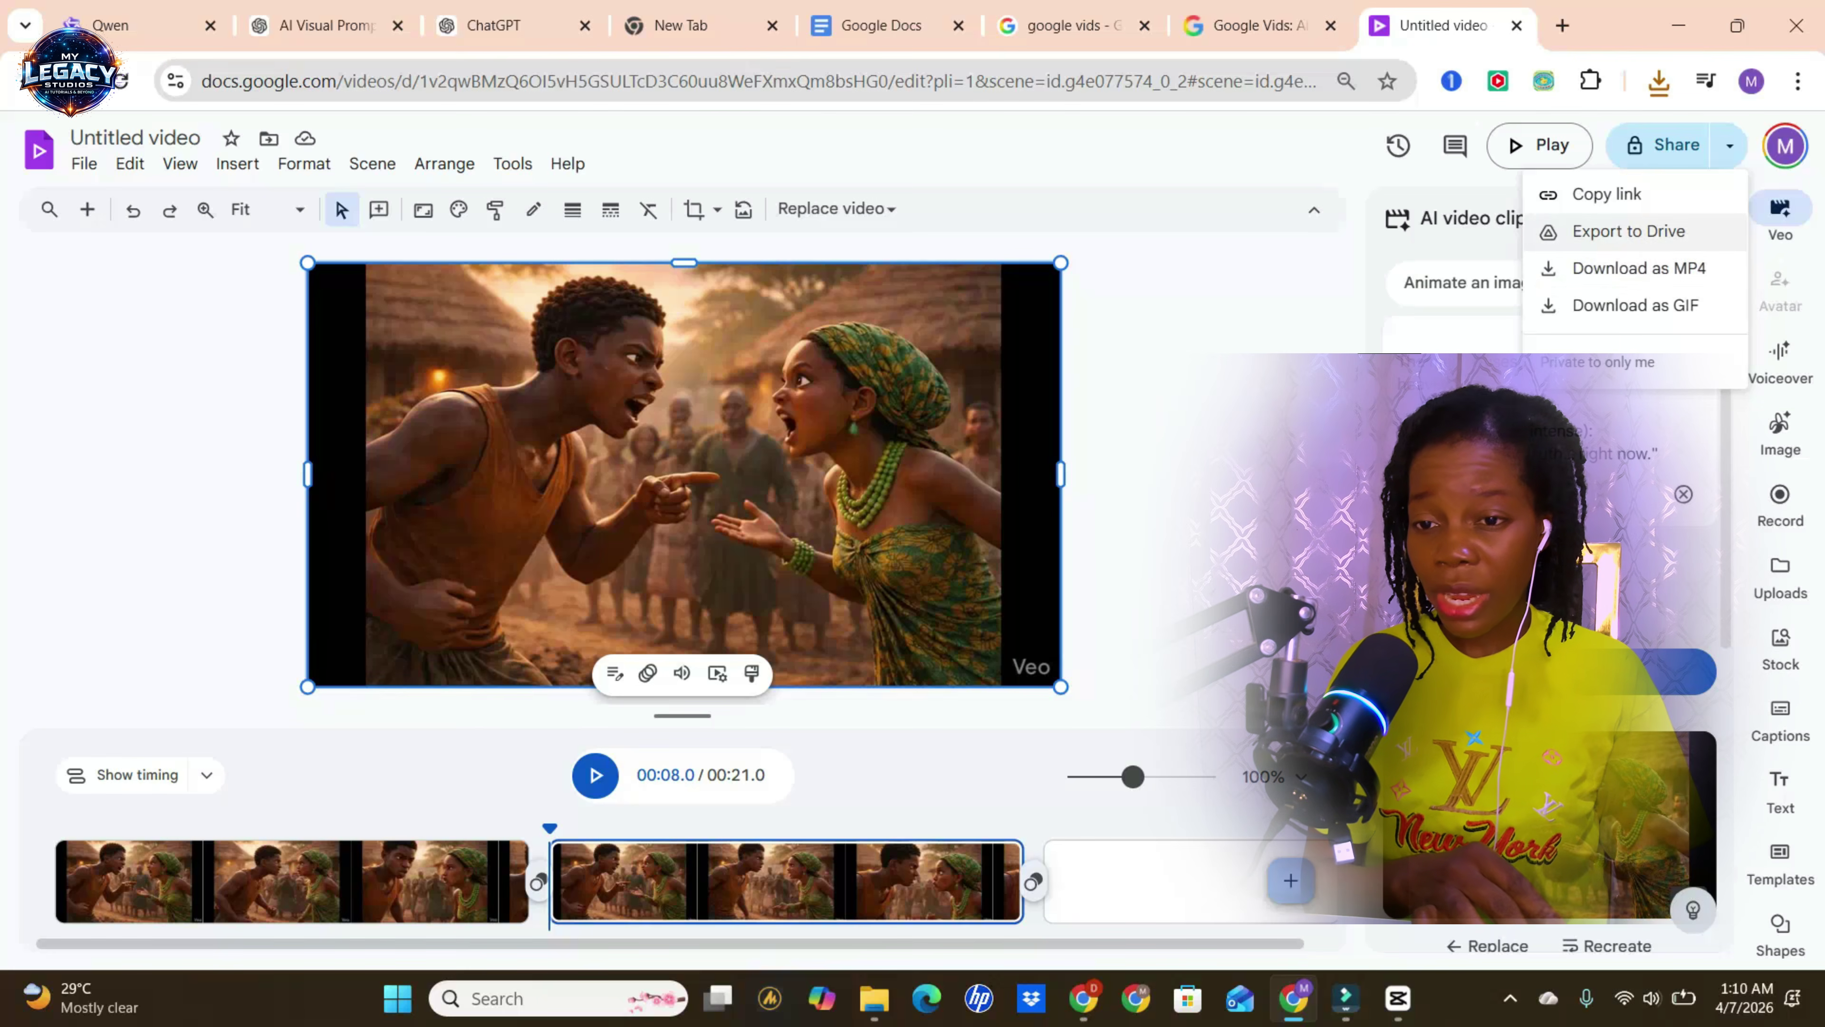
left_click(1639, 268)
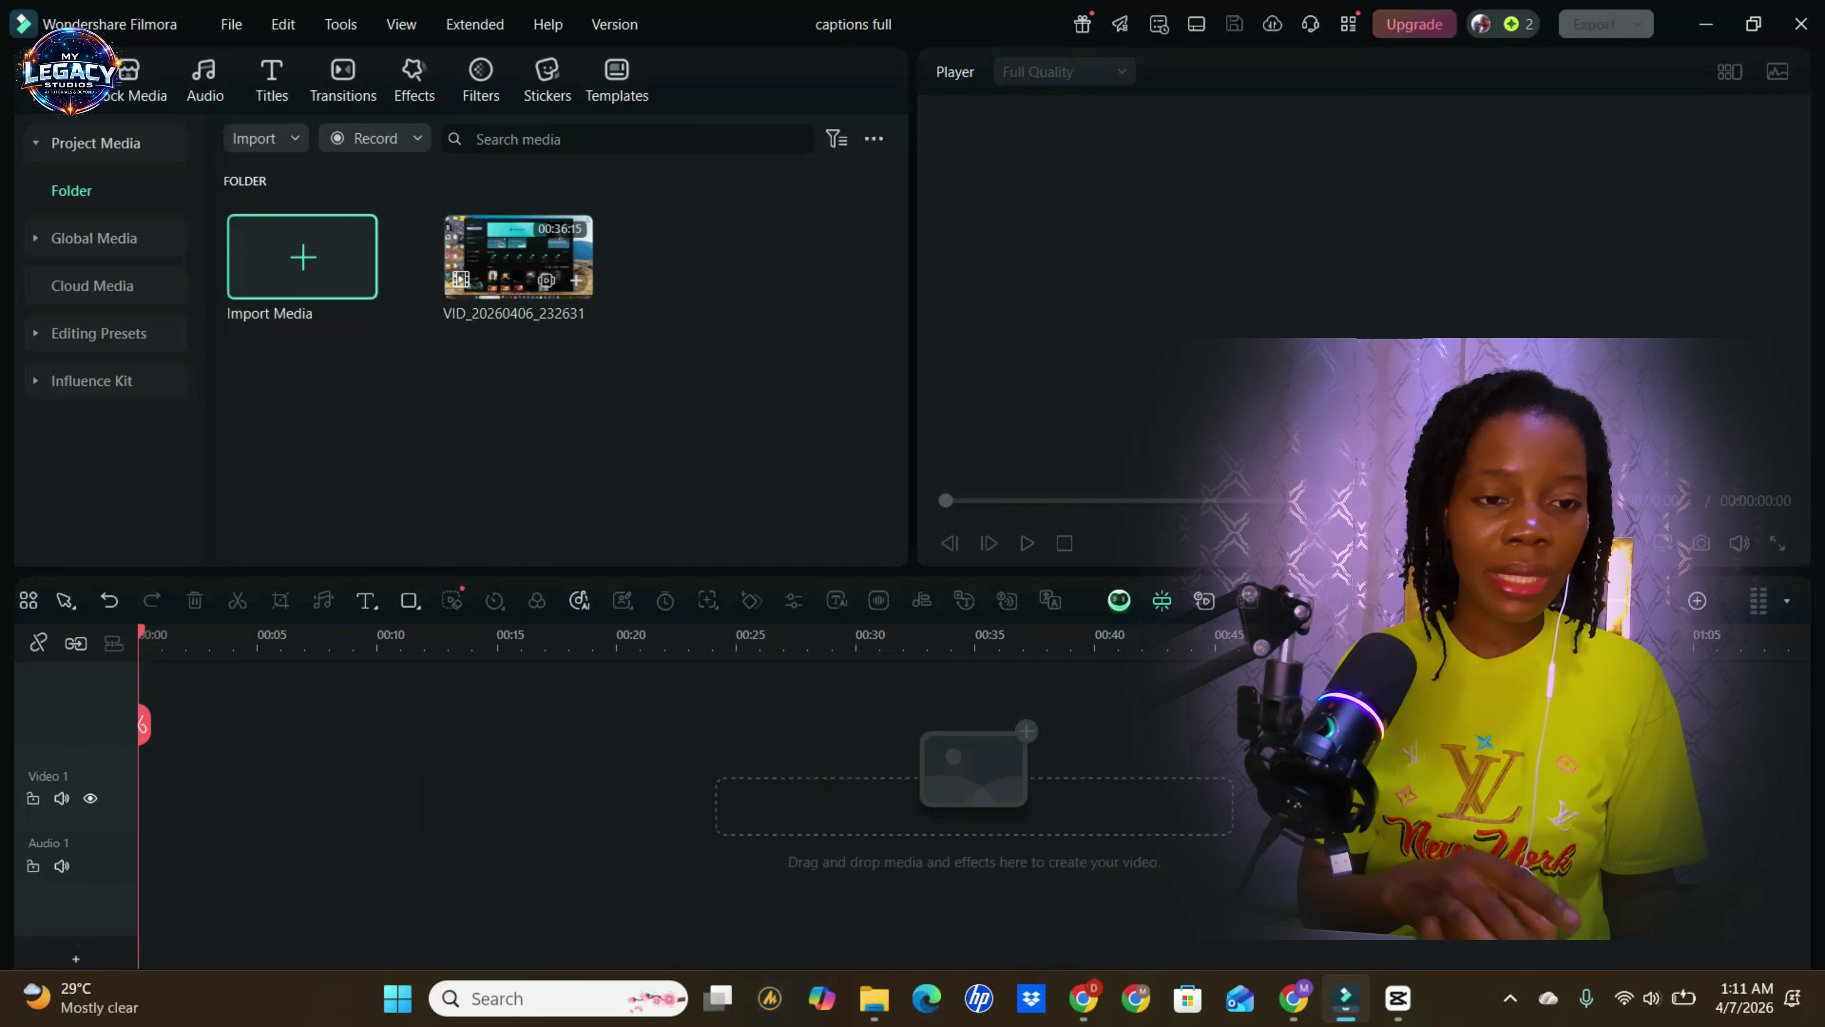
- In Wondershare Filmora, import the downloaded Untitled video and video (2) files from the Downloads folder
left_click(303, 257)
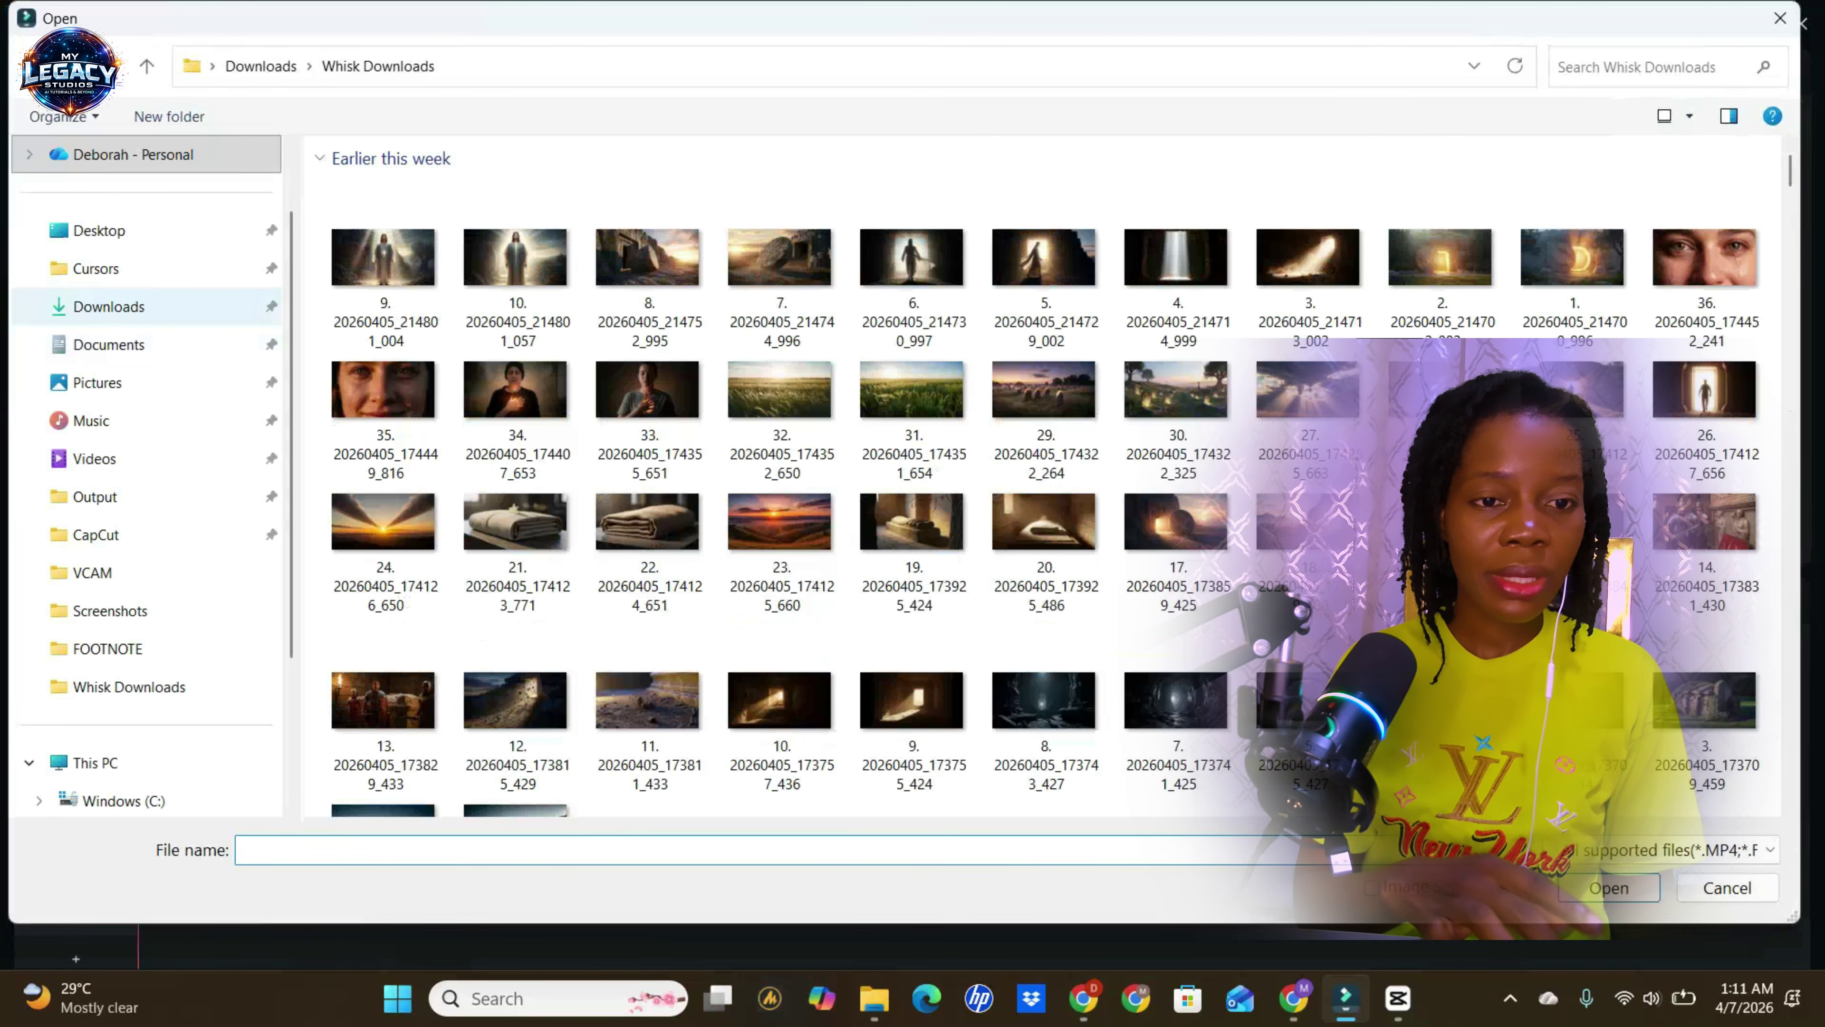
left_click(108, 306)
scroll(518, 374, "down", 5)
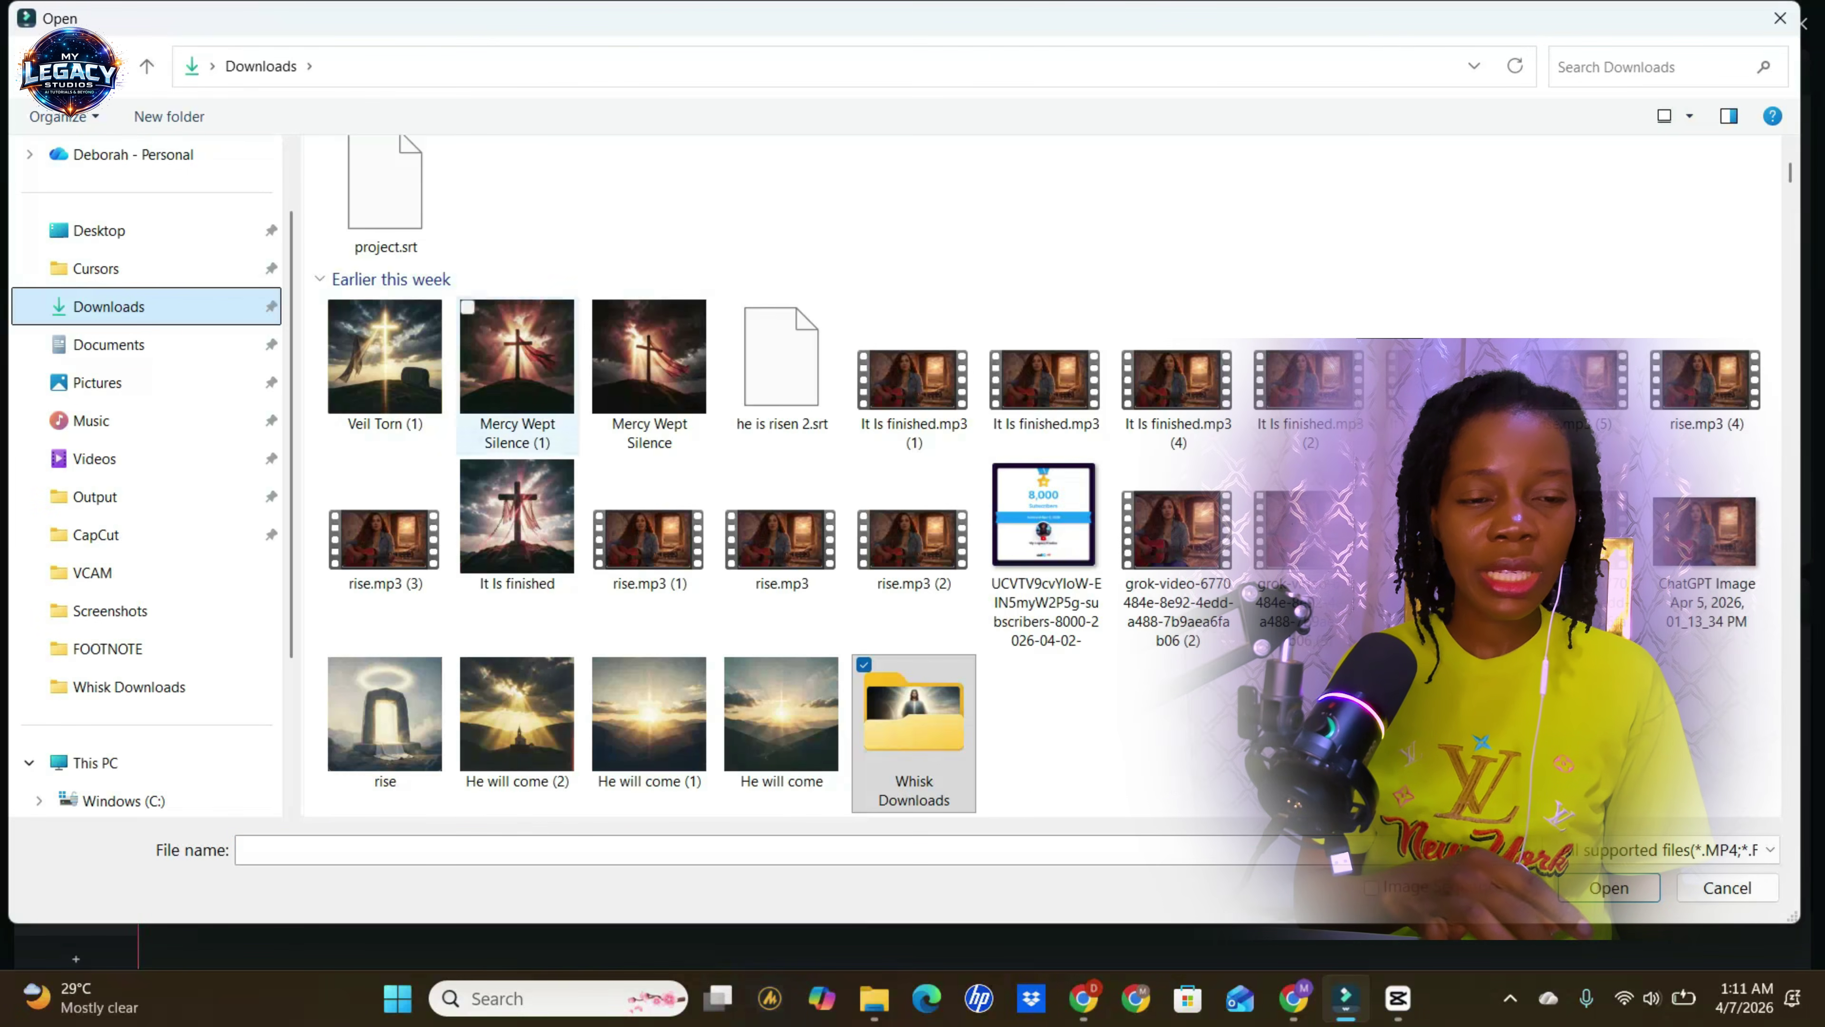
key("Escape")
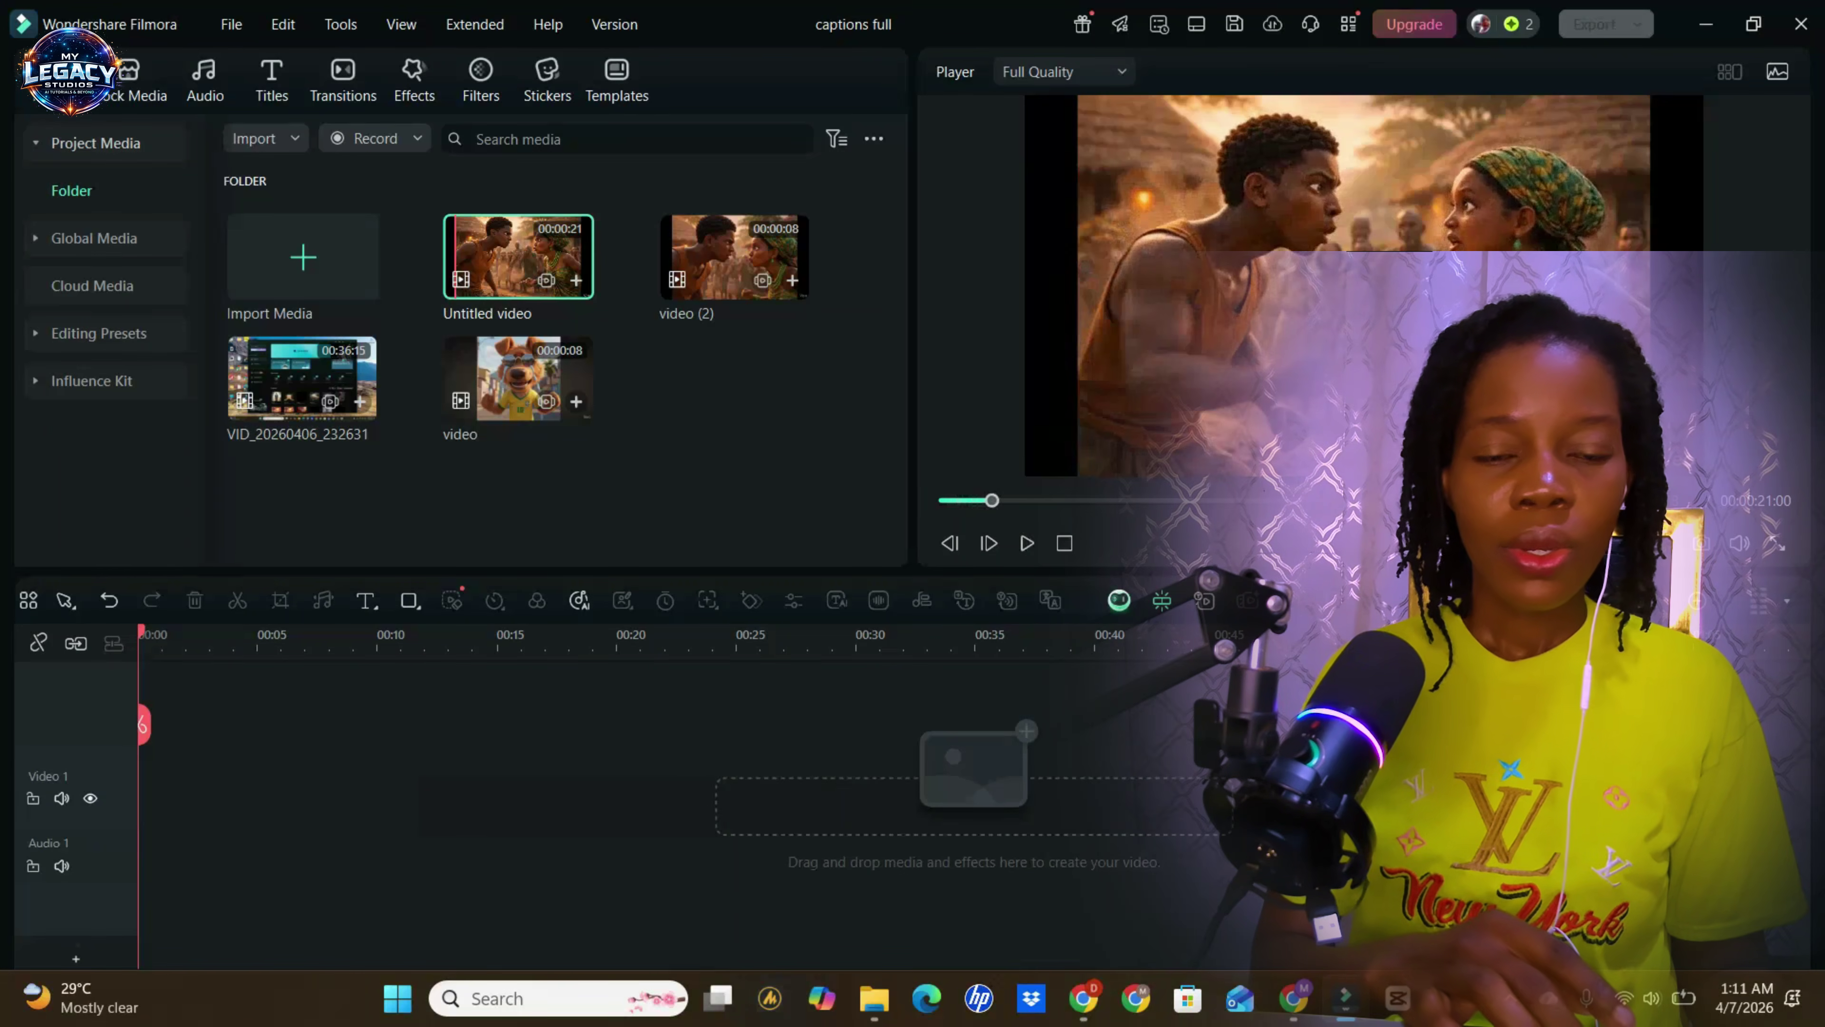
- Place Untitled video followed by video (2) on the Video 1 track, keeping the existing project resolution and frame rate
left_click_drag(518, 256, 176, 785)
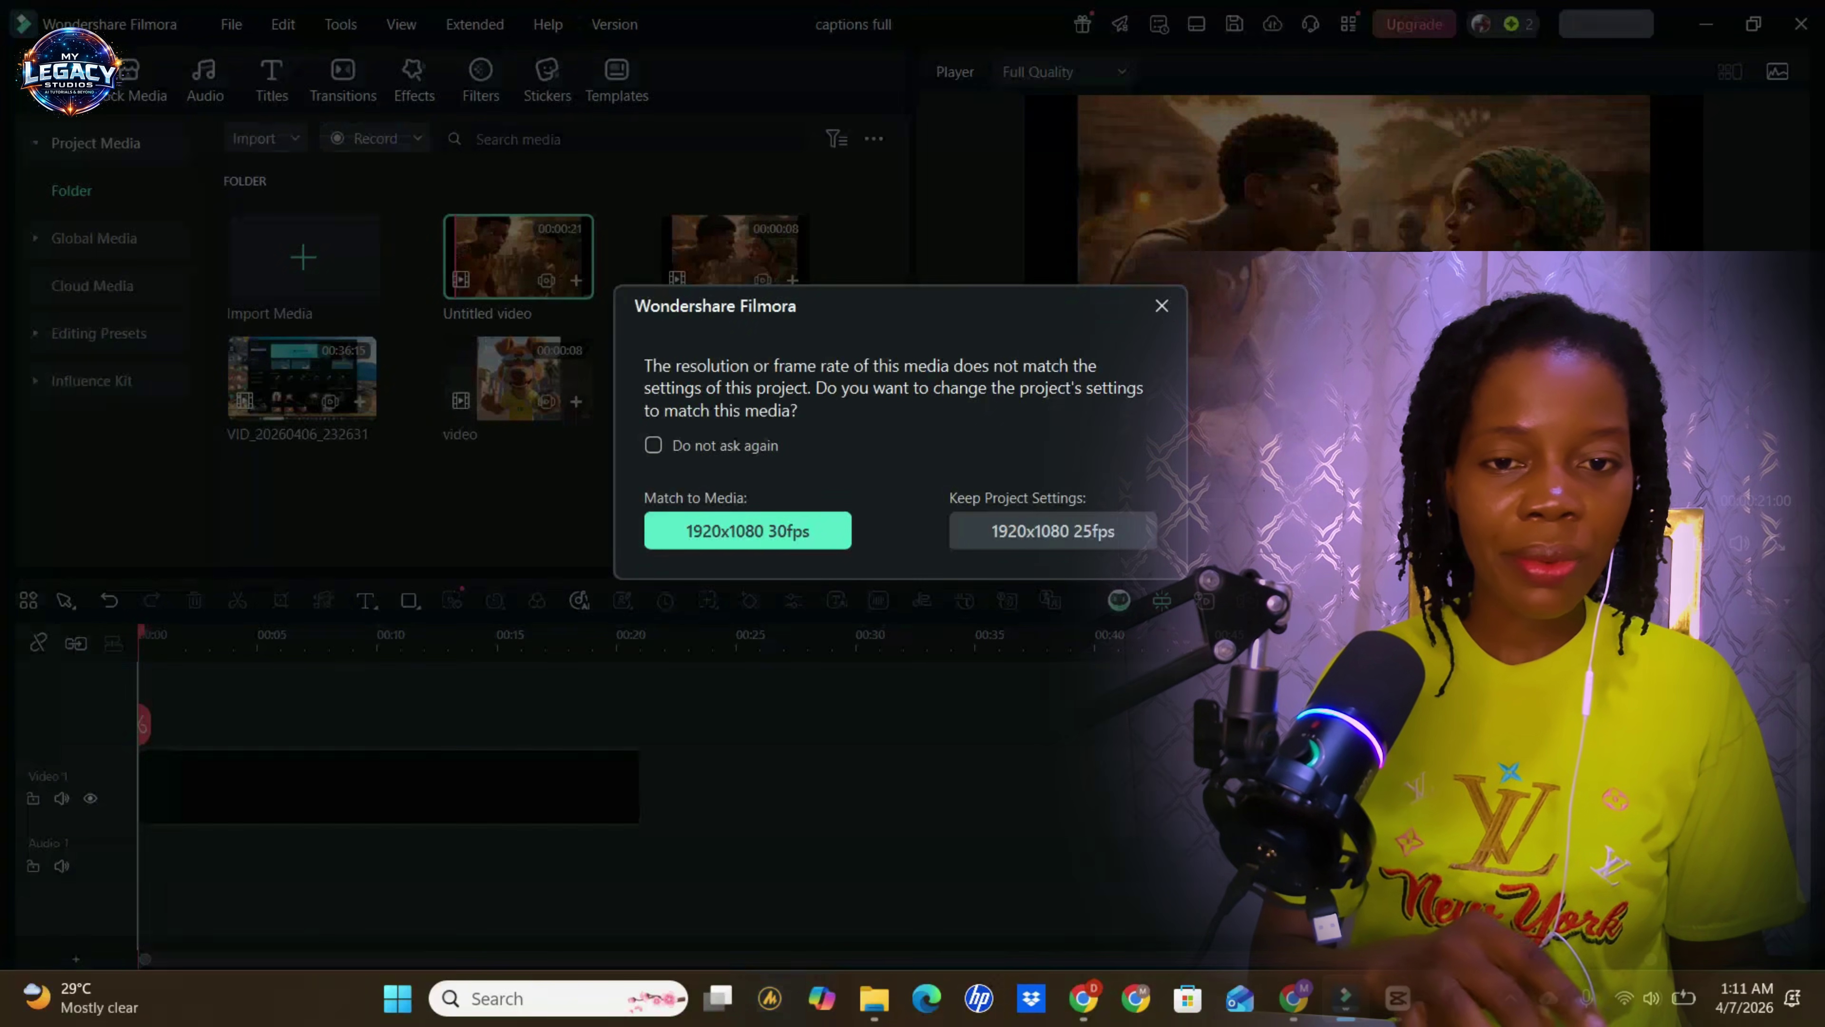
key("Return")
left_click_drag(734, 257, 734, 787)
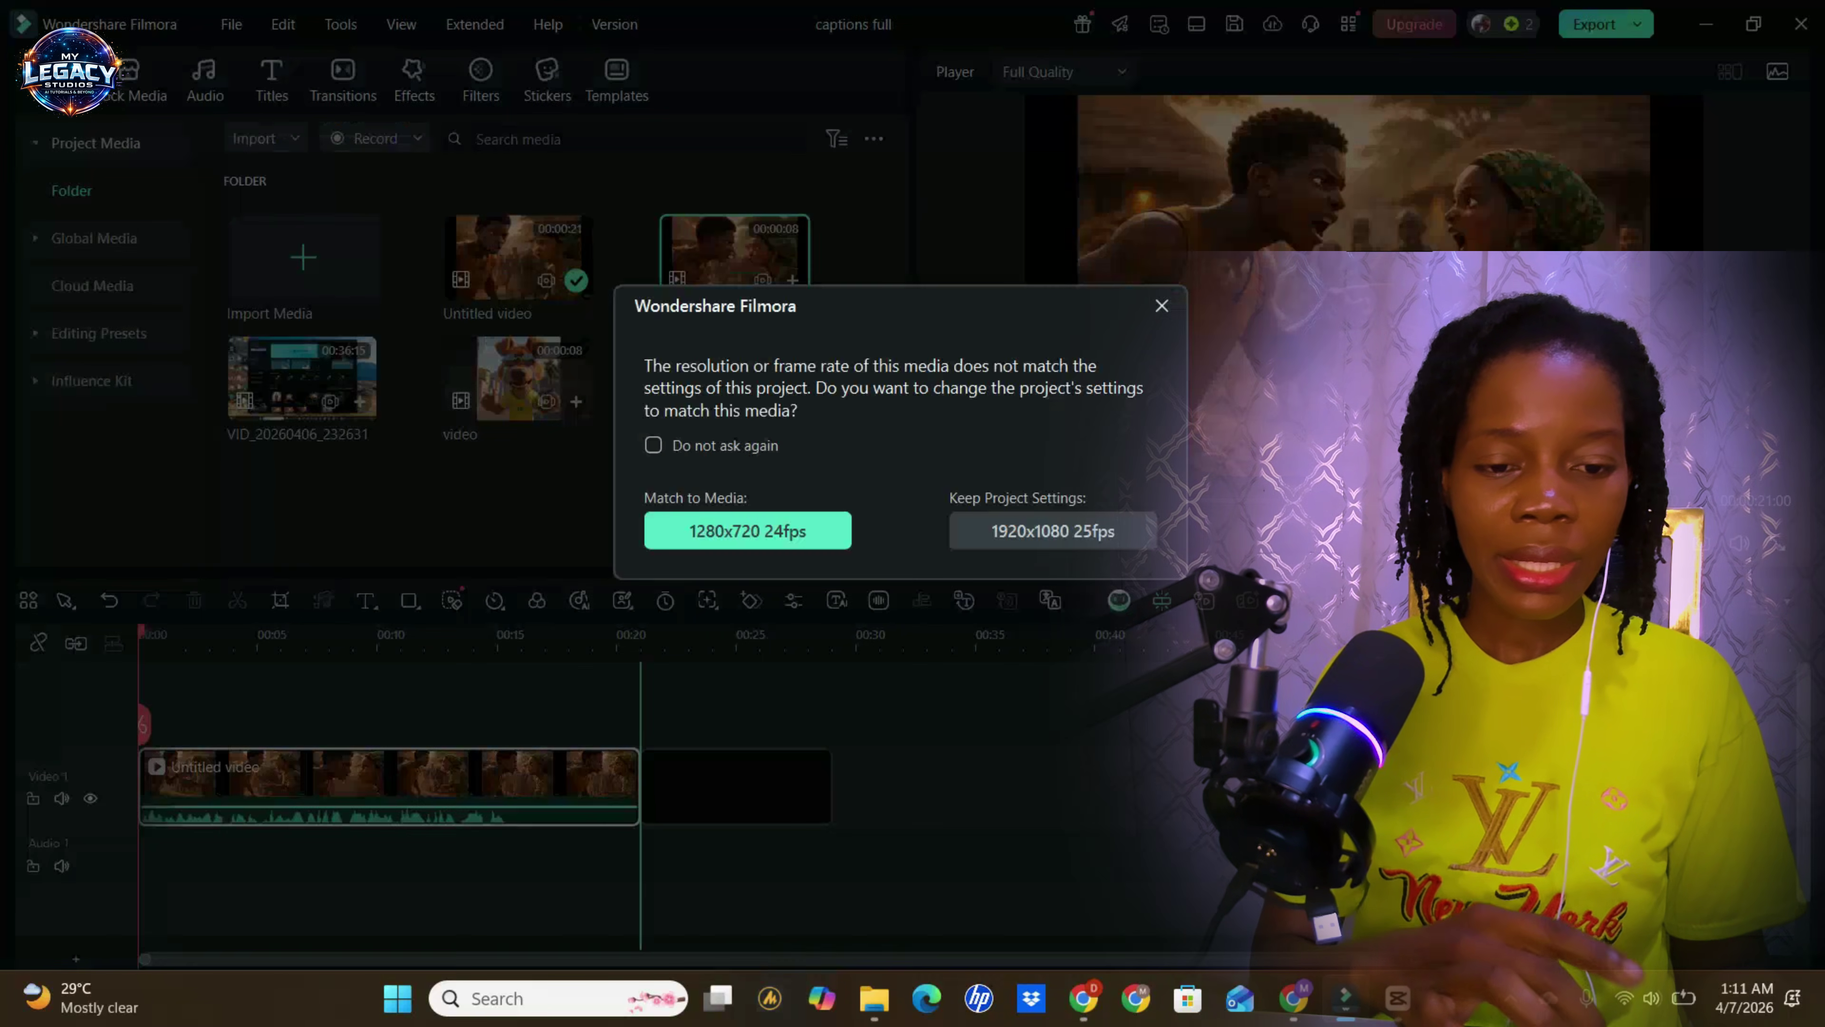
left_click(1161, 306)
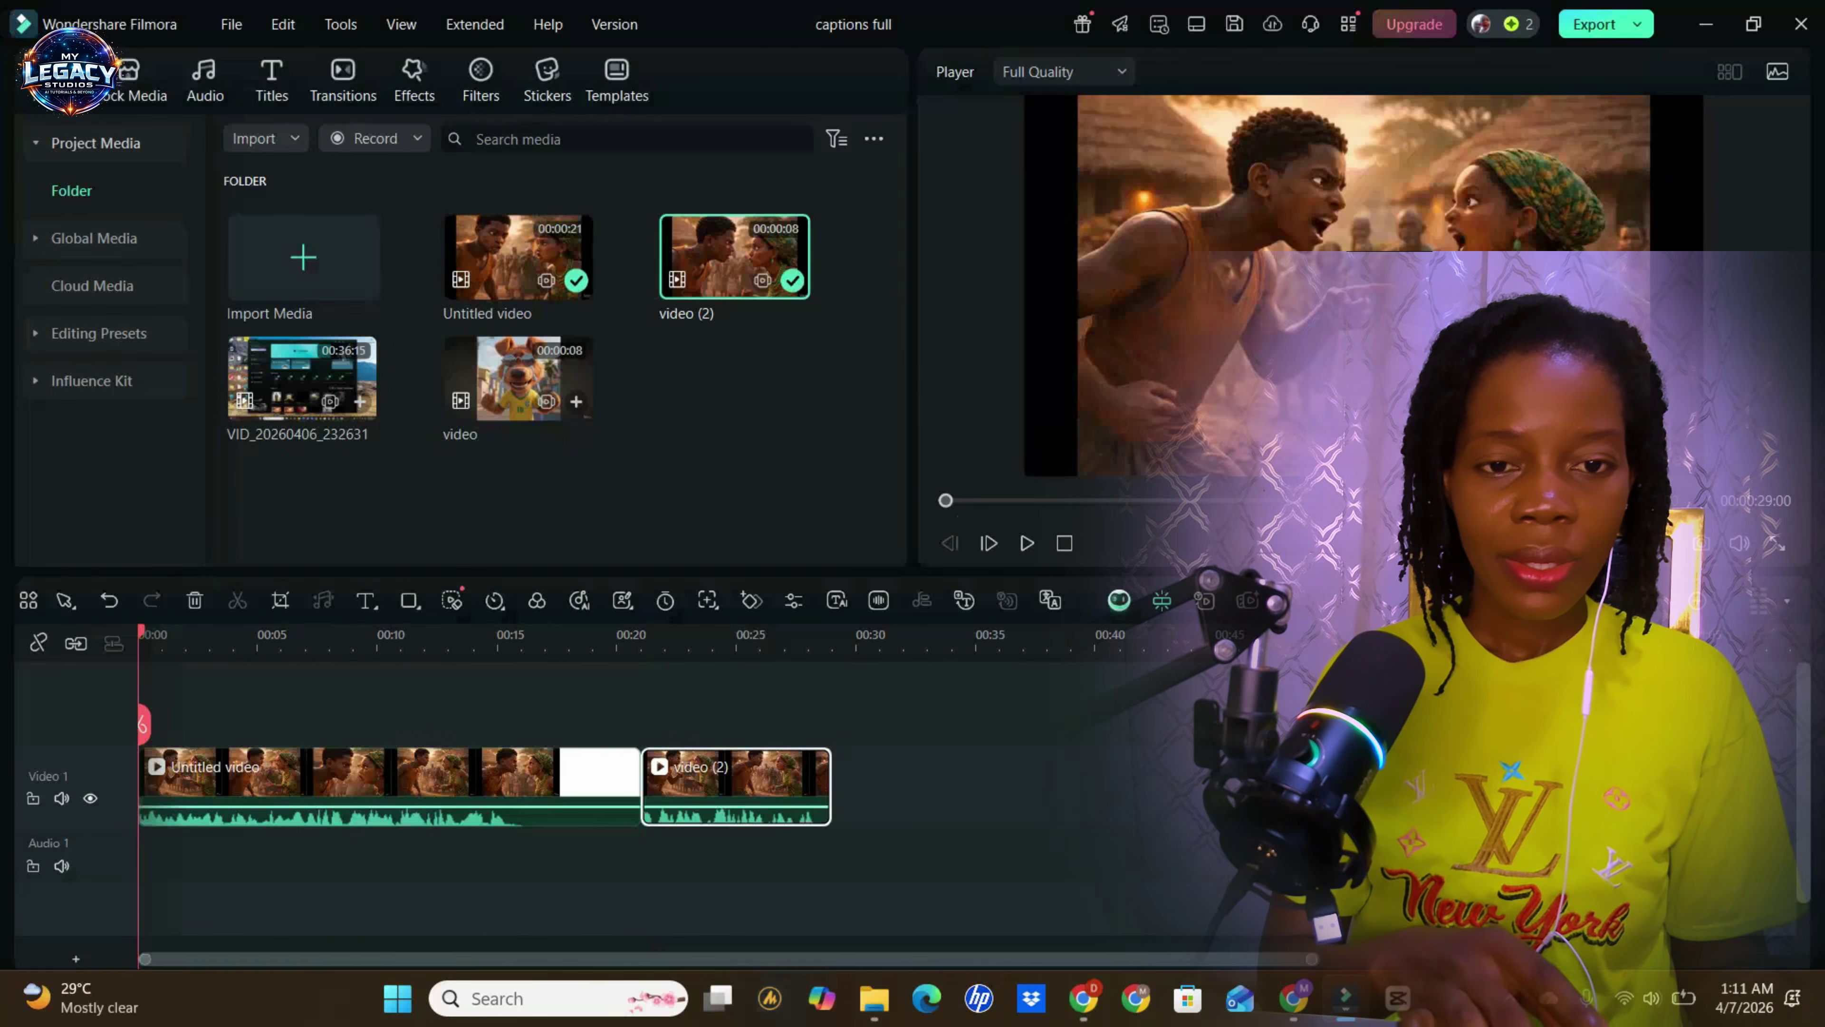
- Remove the Untitled video clip from the timeline and put video (1) directly before video (2)
left_click(460, 294)
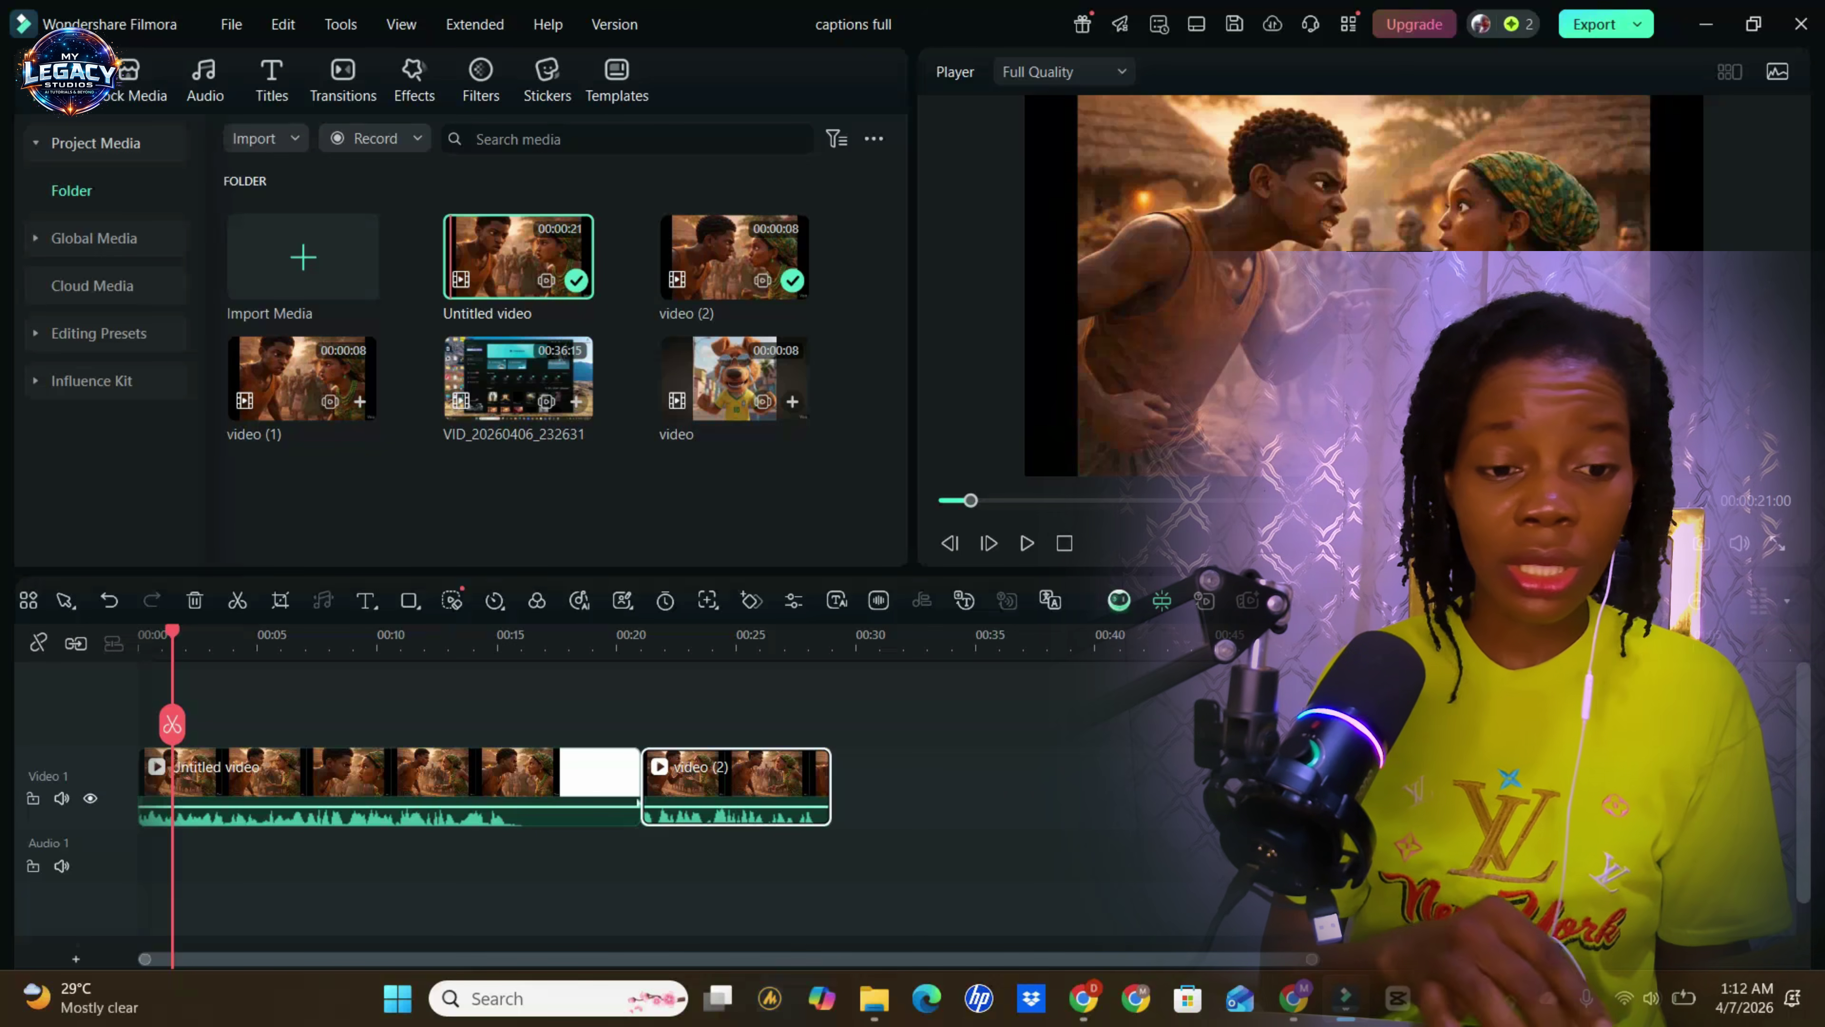
key("Delete")
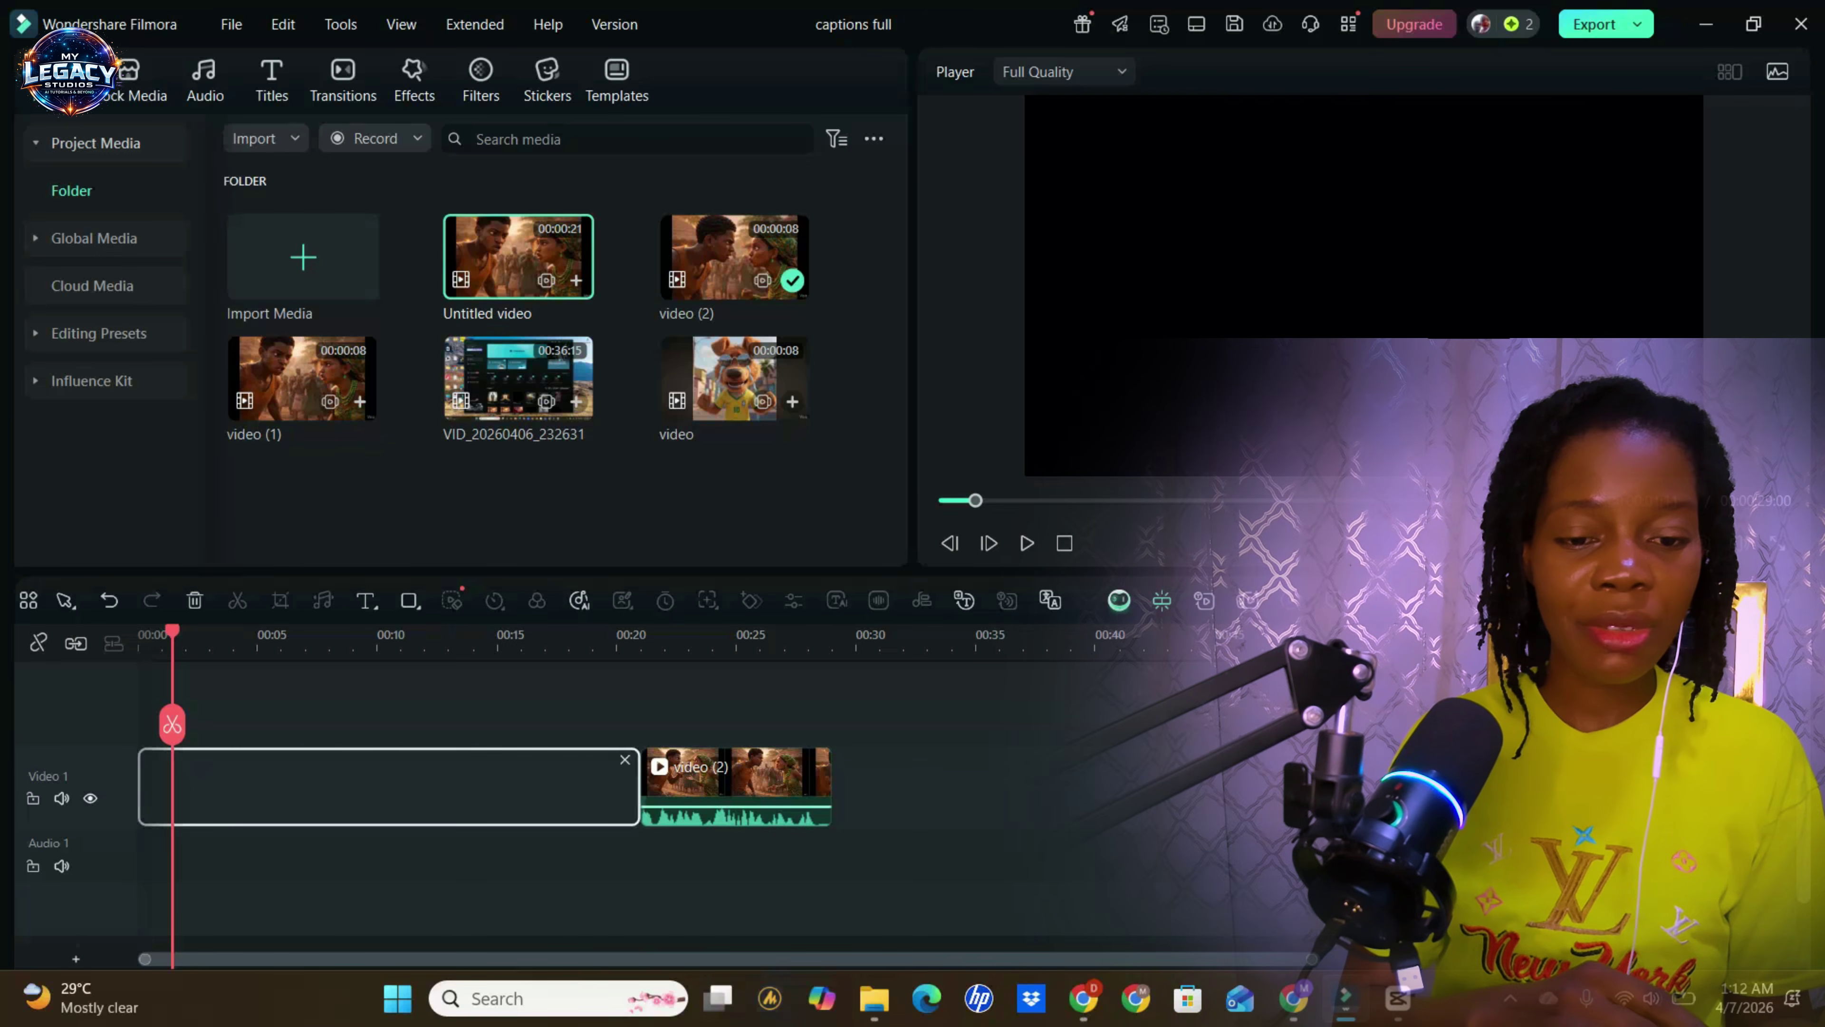
key("Delete")
left_click(301, 377)
left_click_drag(233, 786, 233, 786)
key("Delete")
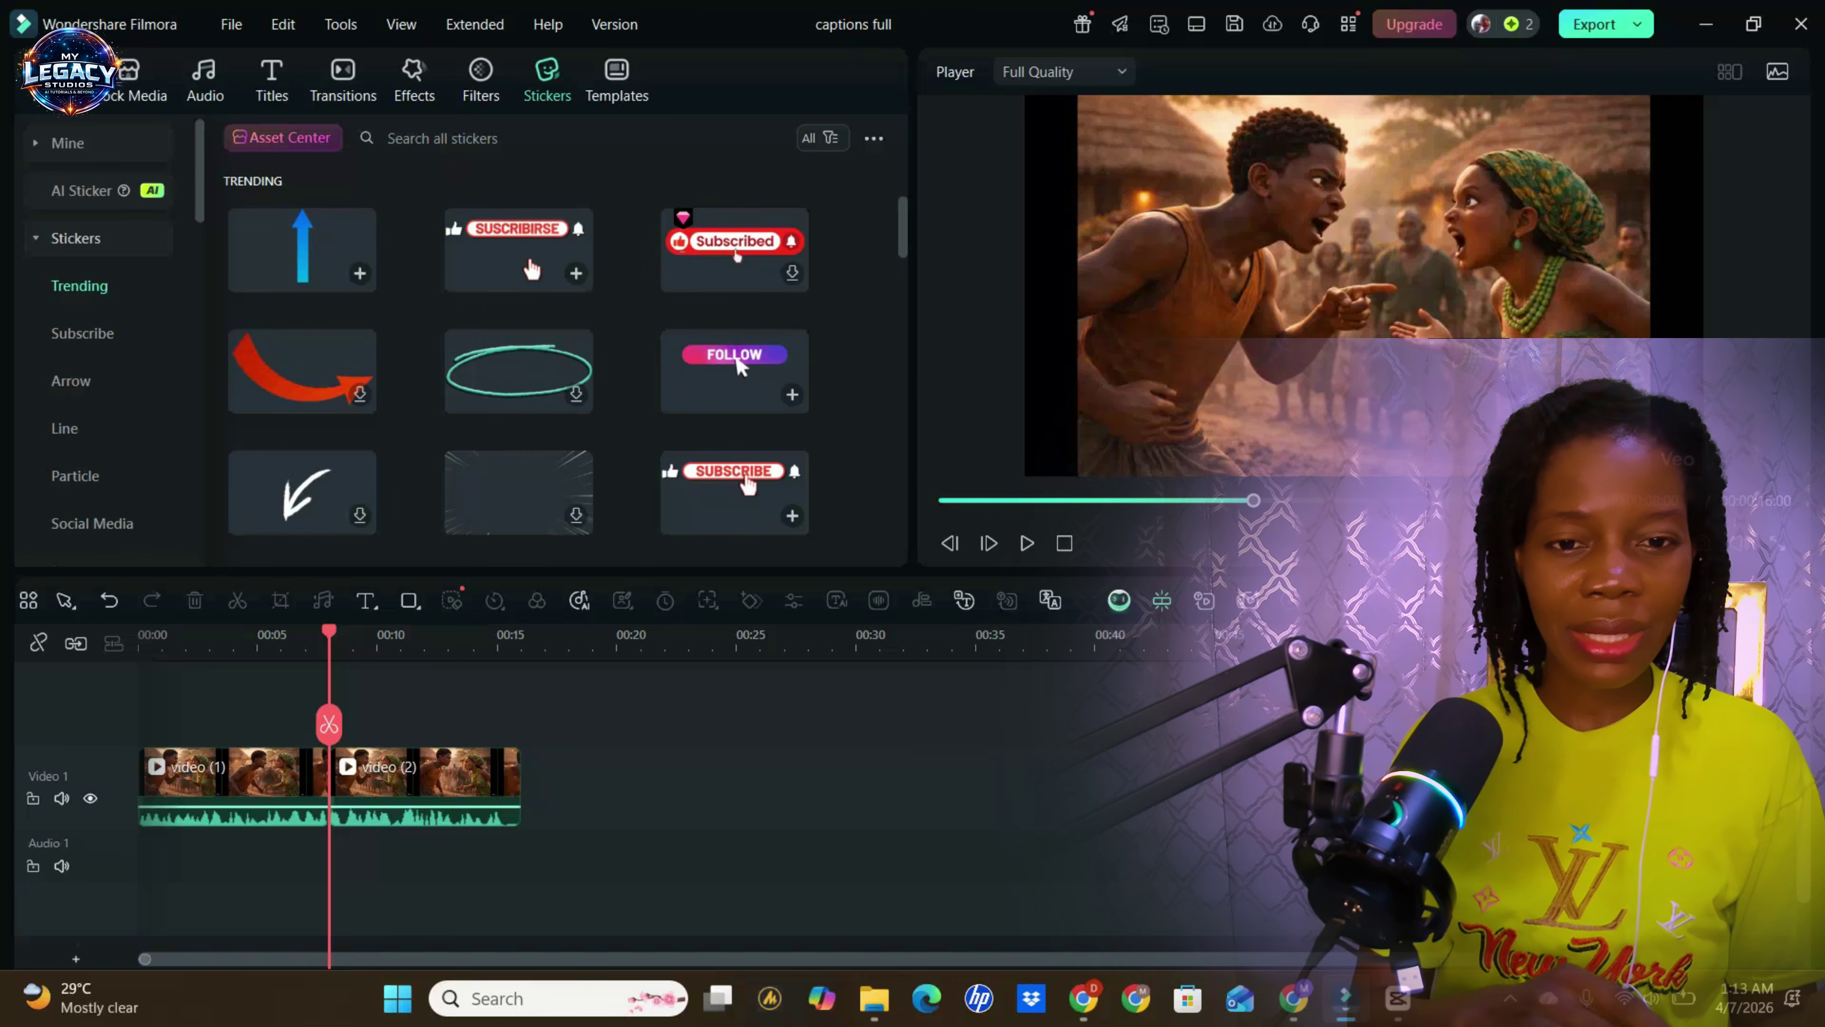
- Search the stickers for "record" and place the red circle sticker on a track above the start of video (1)
scroll(561, 374, "down", 10)
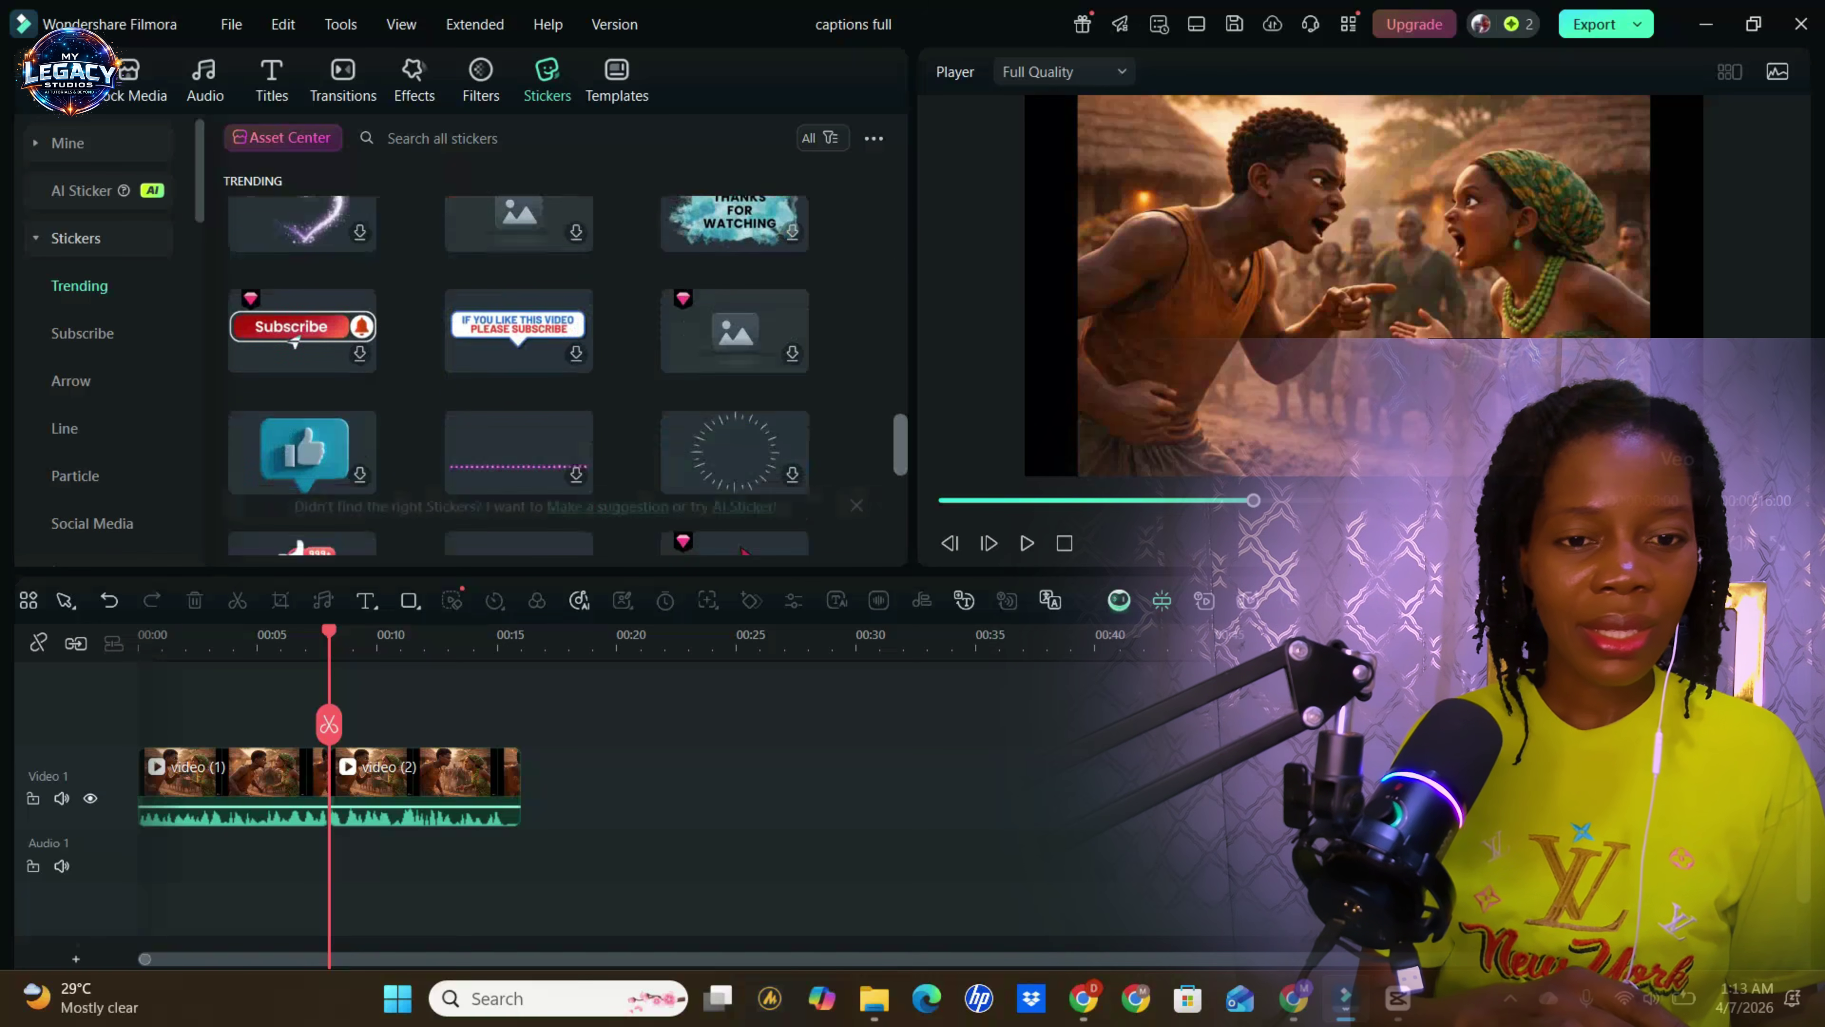
scroll(740, 367, "up", 10)
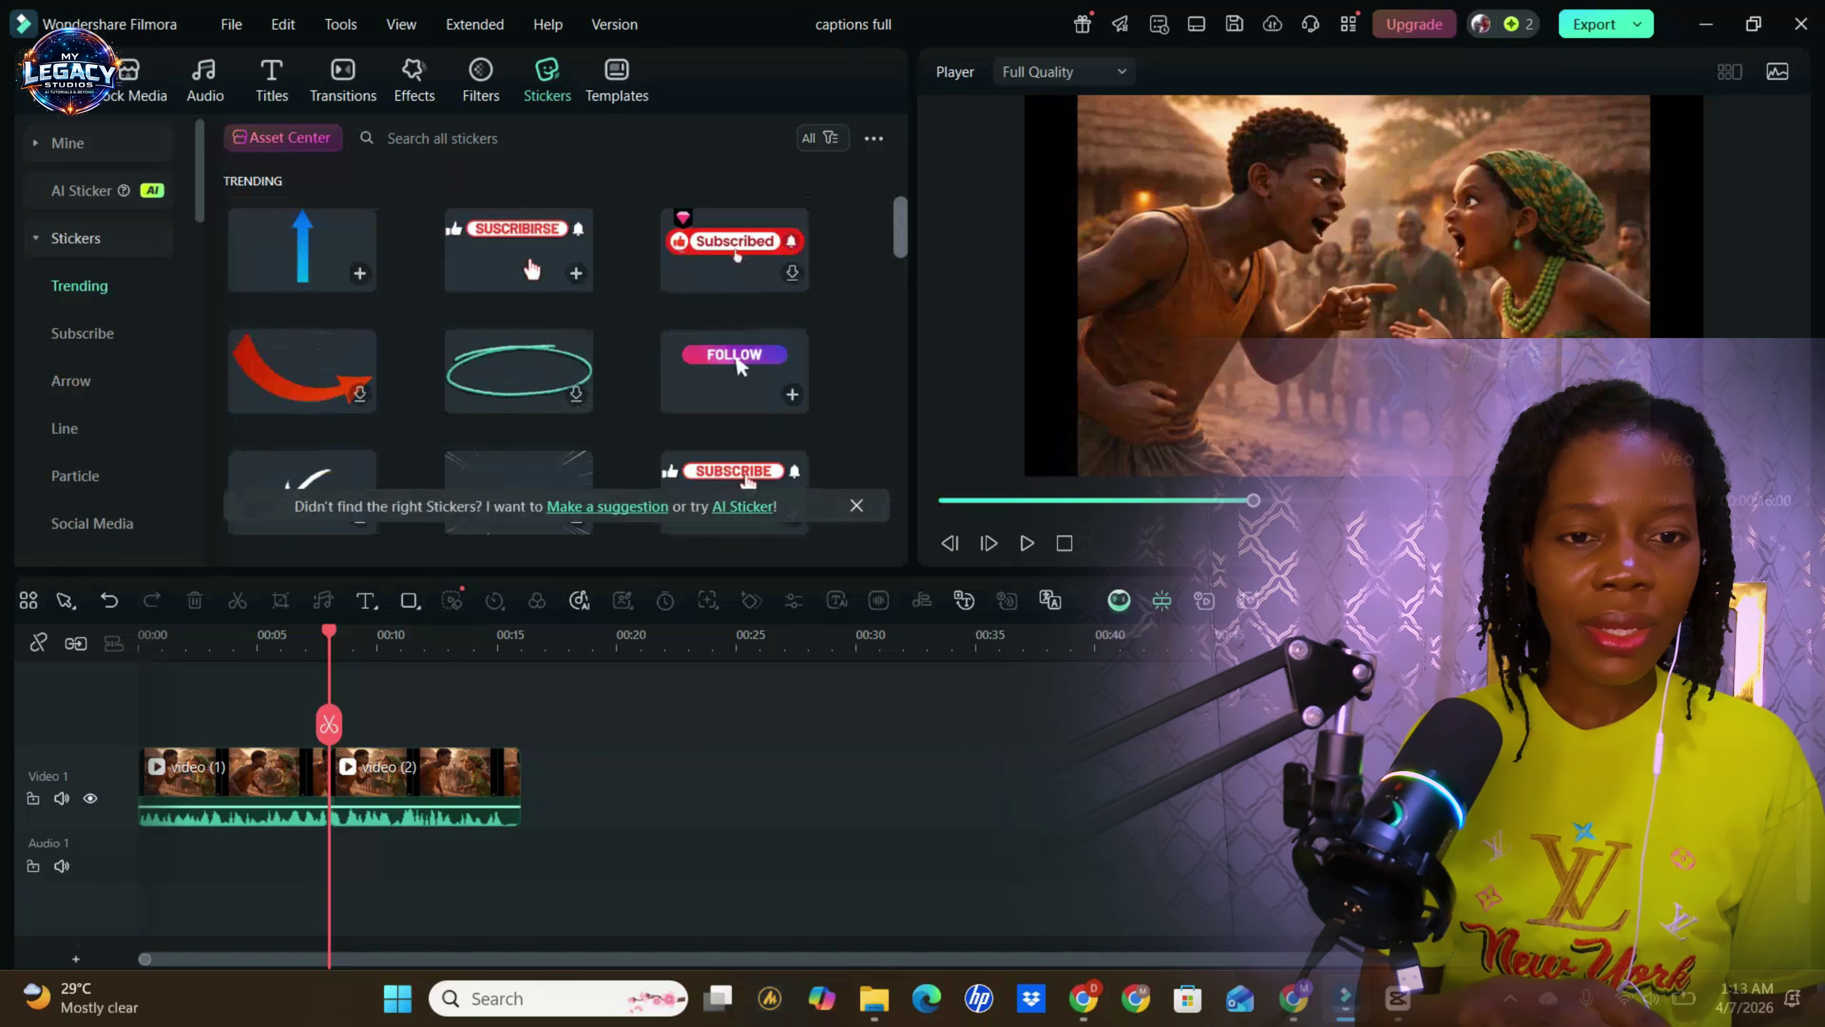
left_click(568, 138)
type("record")
key("Return")
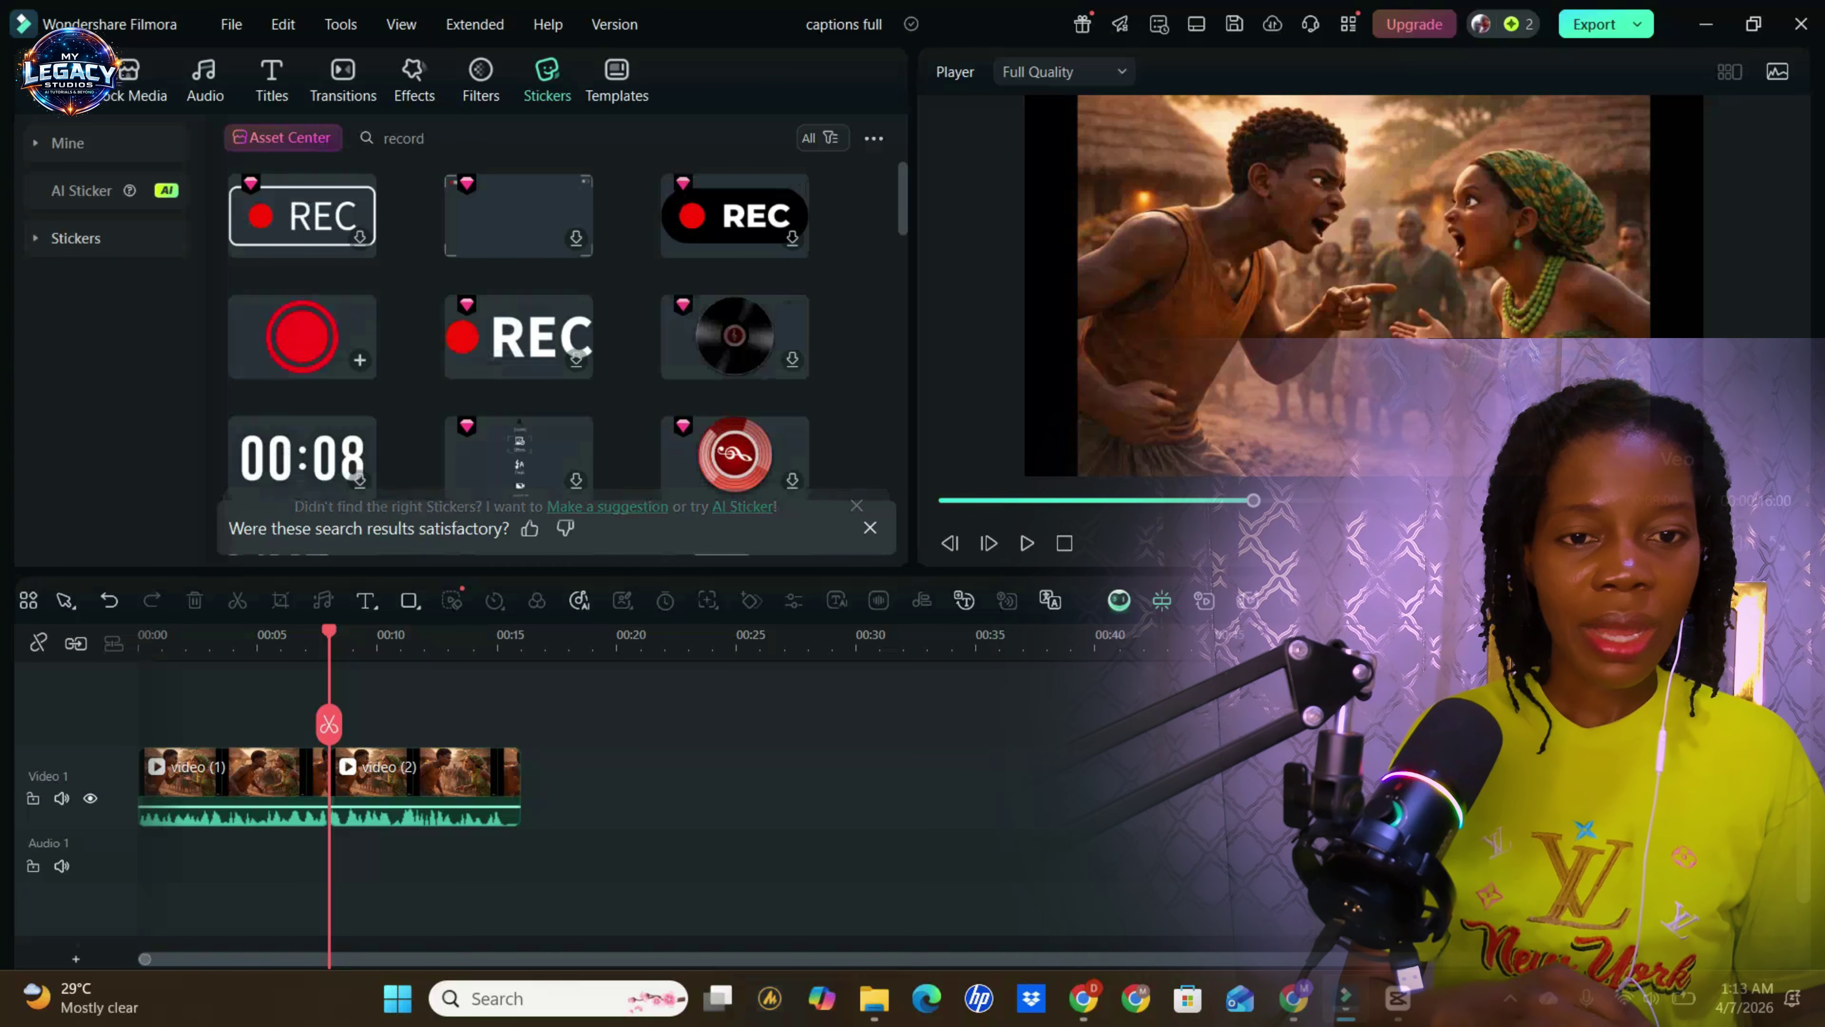
mouse_move(329, 360)
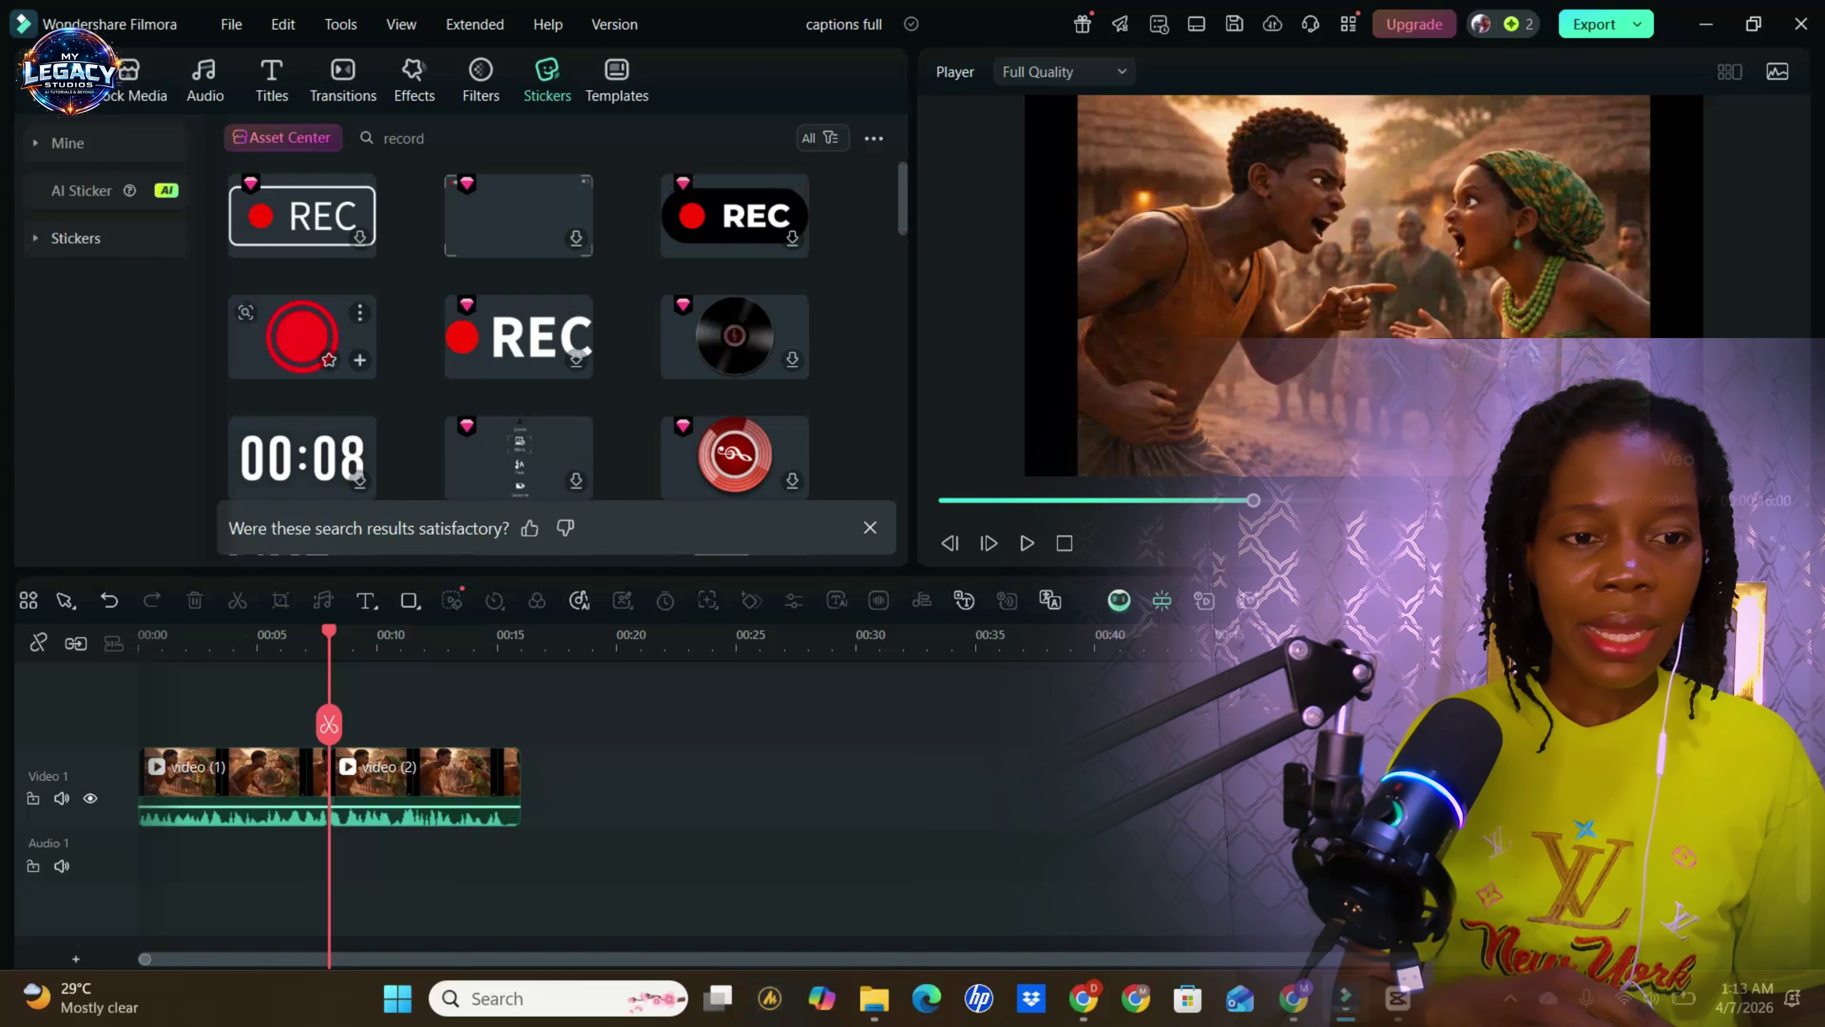
left_click_drag(309, 338, 198, 702)
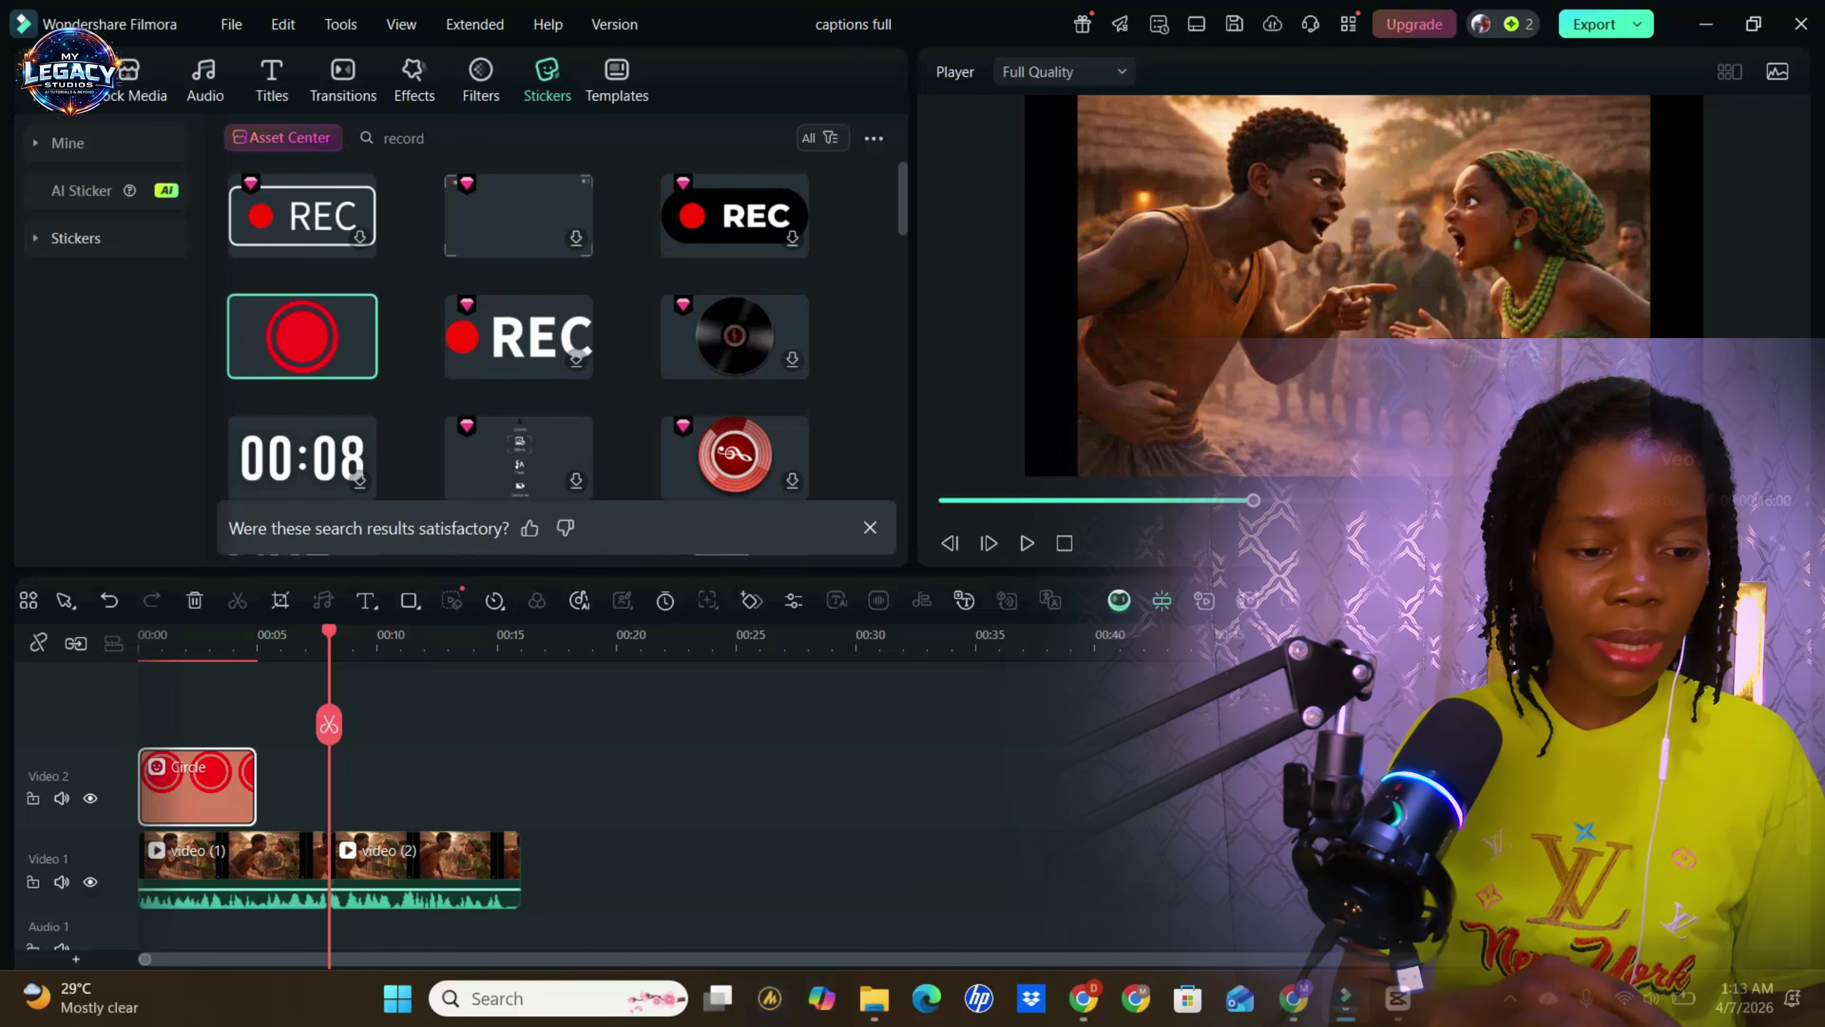
- Shrink the red circle sticker and position it over the Veo watermark in the frame's lower-right corner
left_click(173, 634)
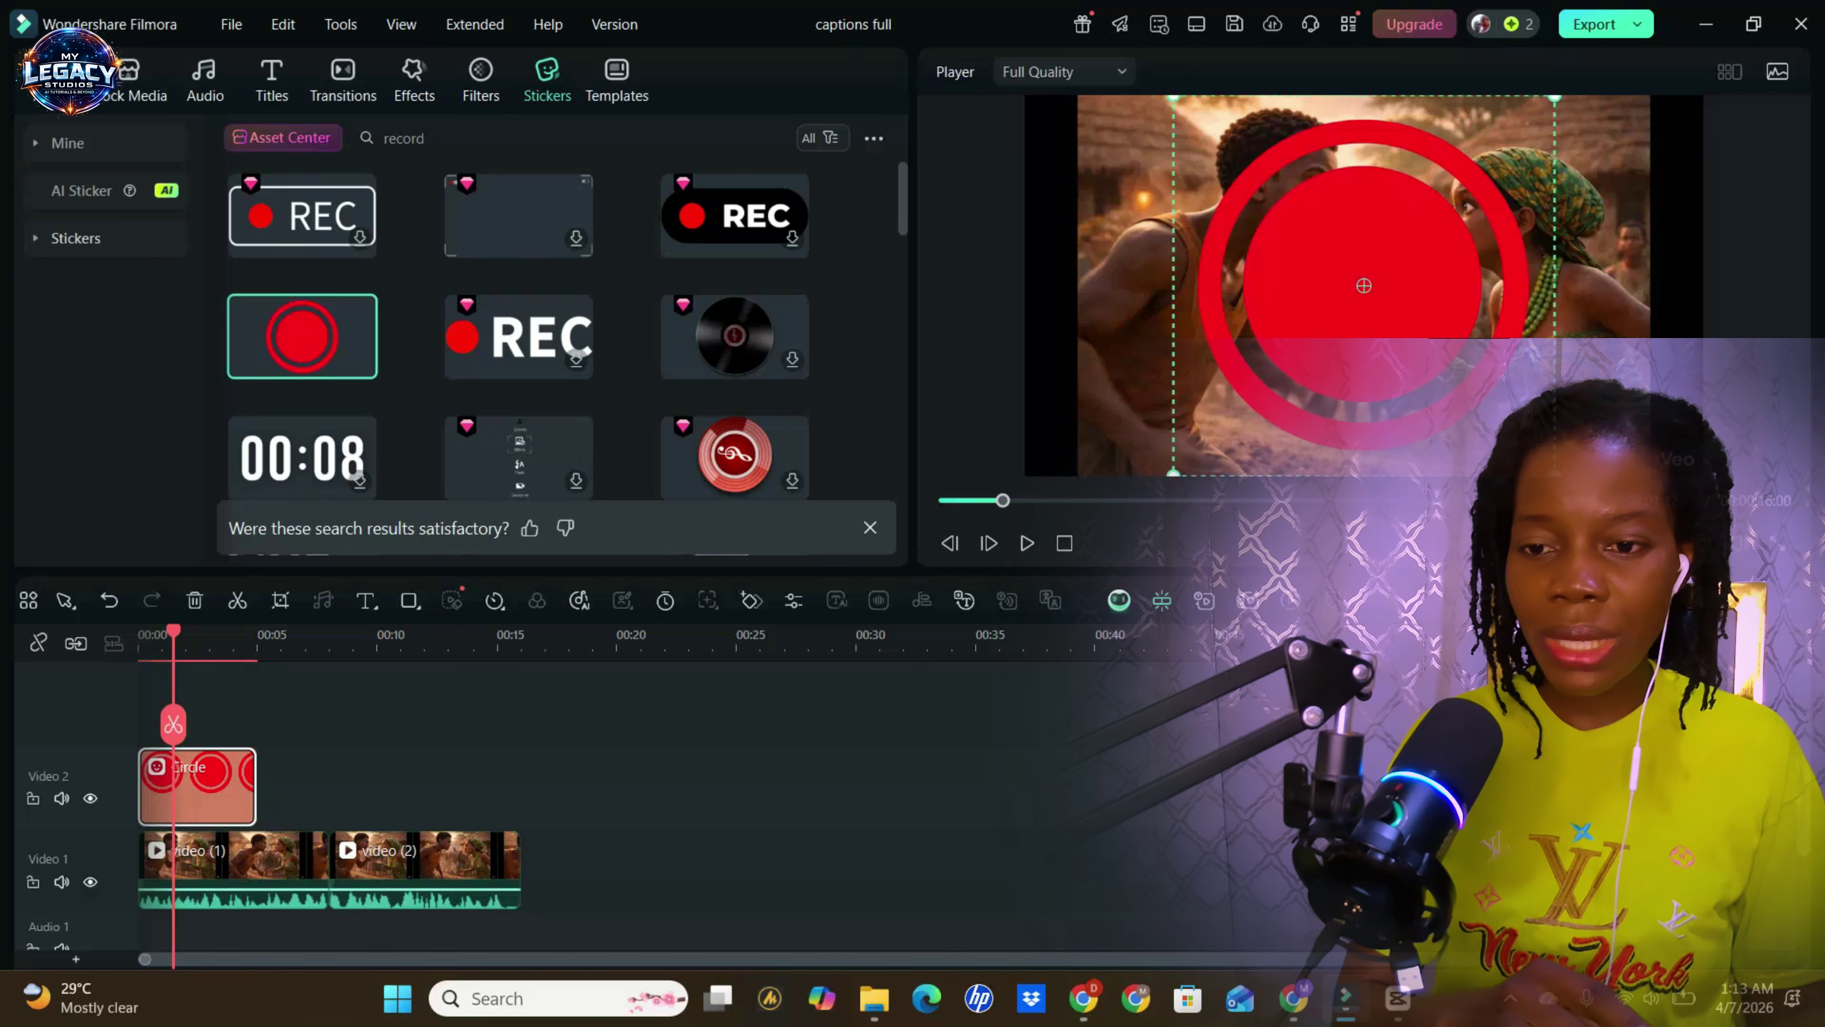
left_click_drag(1554, 473, 1677, 450)
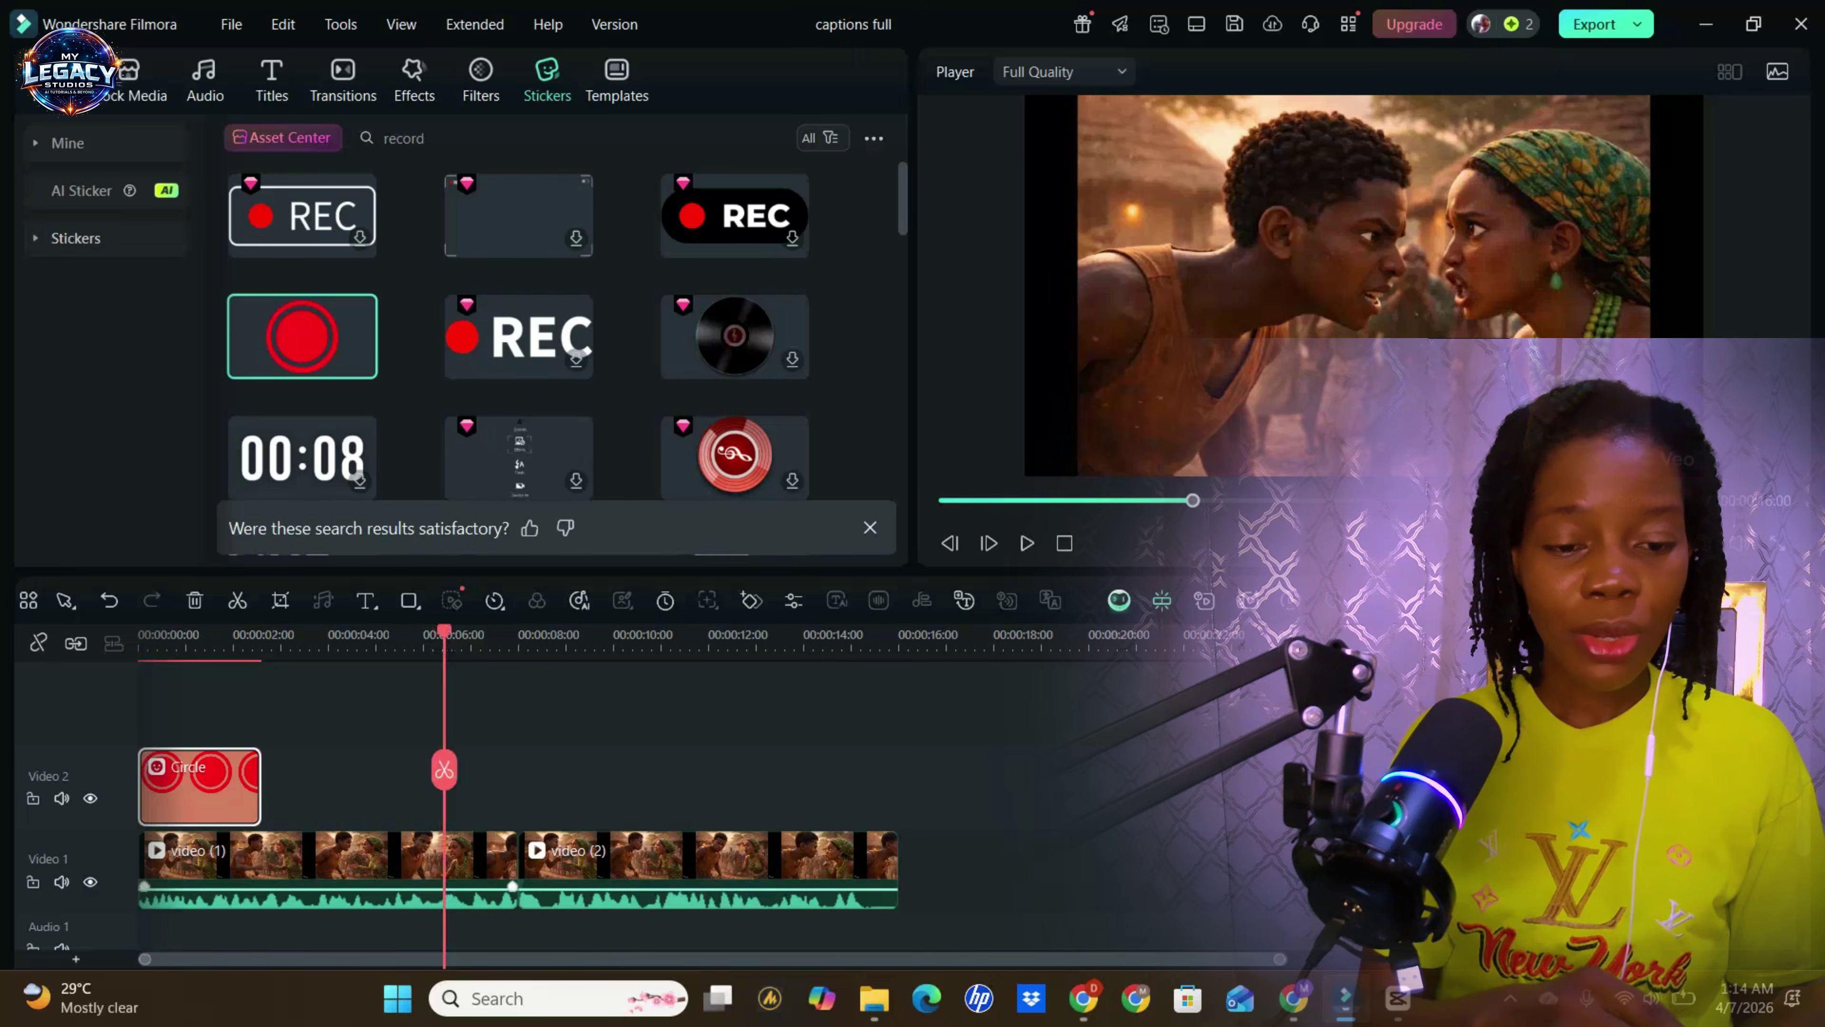
- Cut off the end of video (1) from about 6 seconds onward and close the gap before video (2)
left_click(495, 863)
left_click_drag(514, 870, 442, 870)
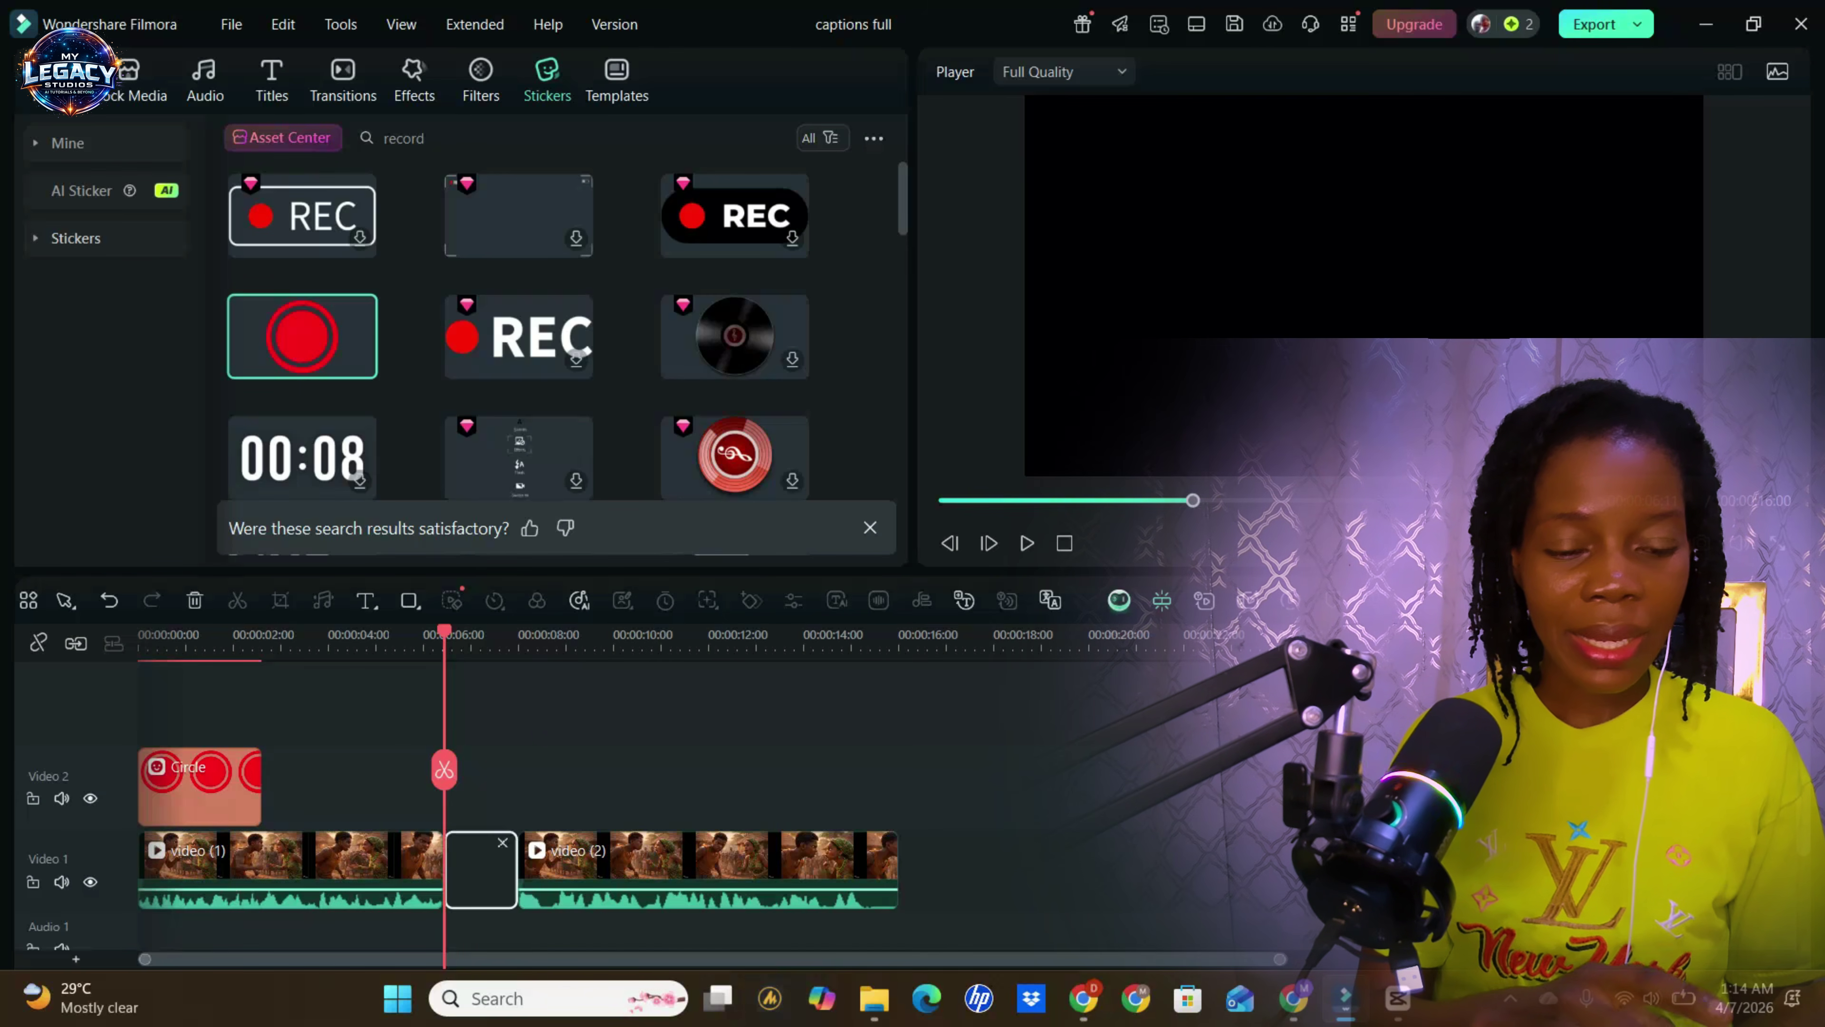
key("Delete")
- Extend the circle sticker's duration to the end of video (2) so it spans both clips
left_click_drag(444, 769, 824, 767)
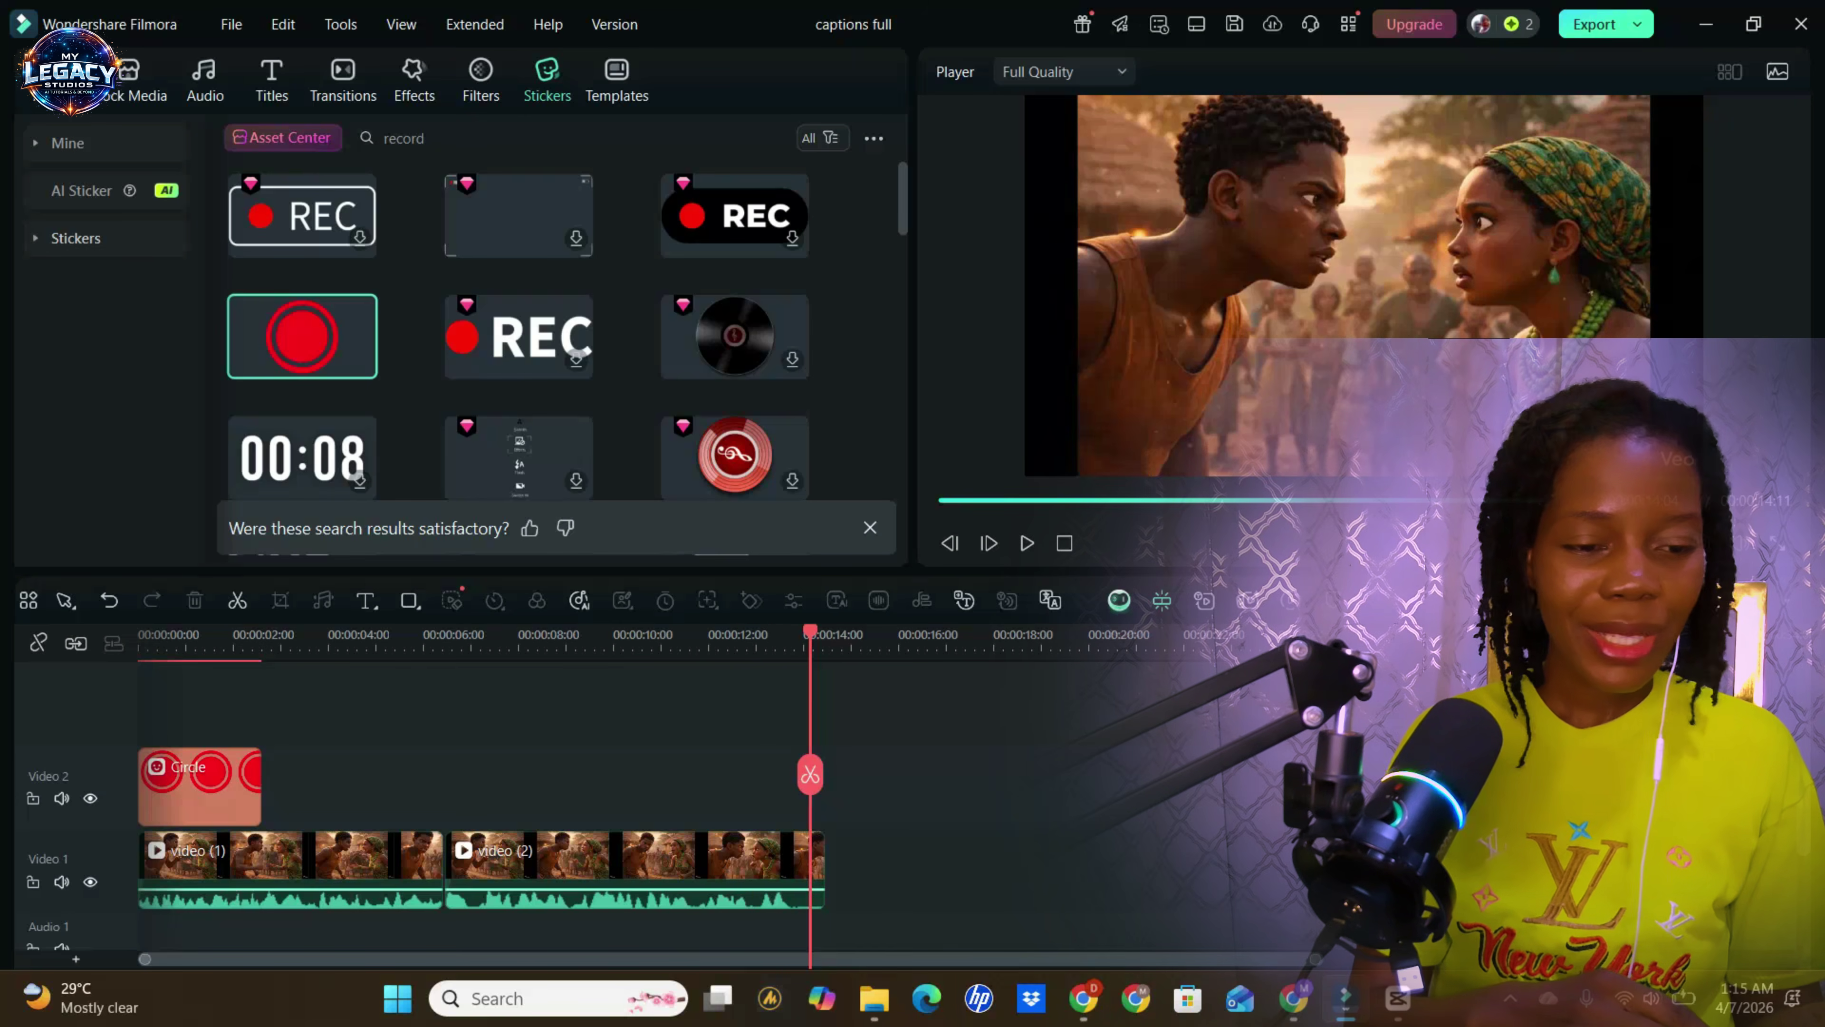
left_click(255, 791)
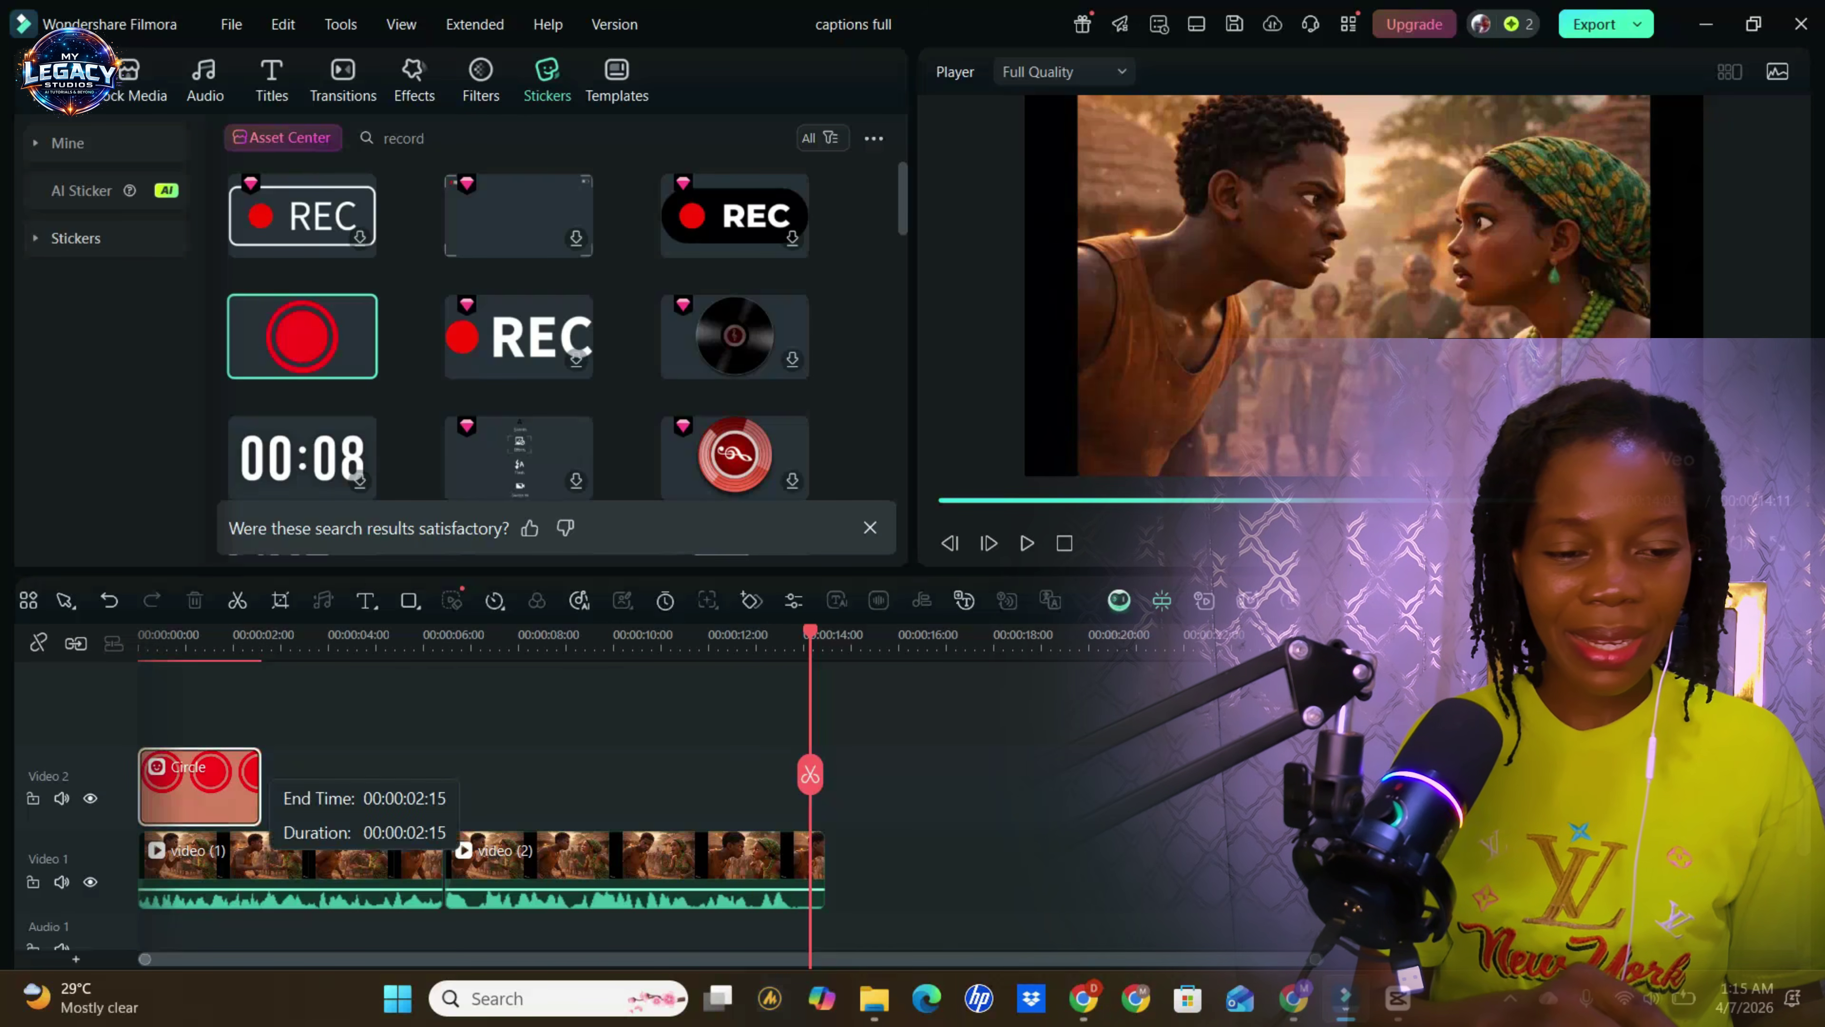
left_click_drag(260, 791, 822, 791)
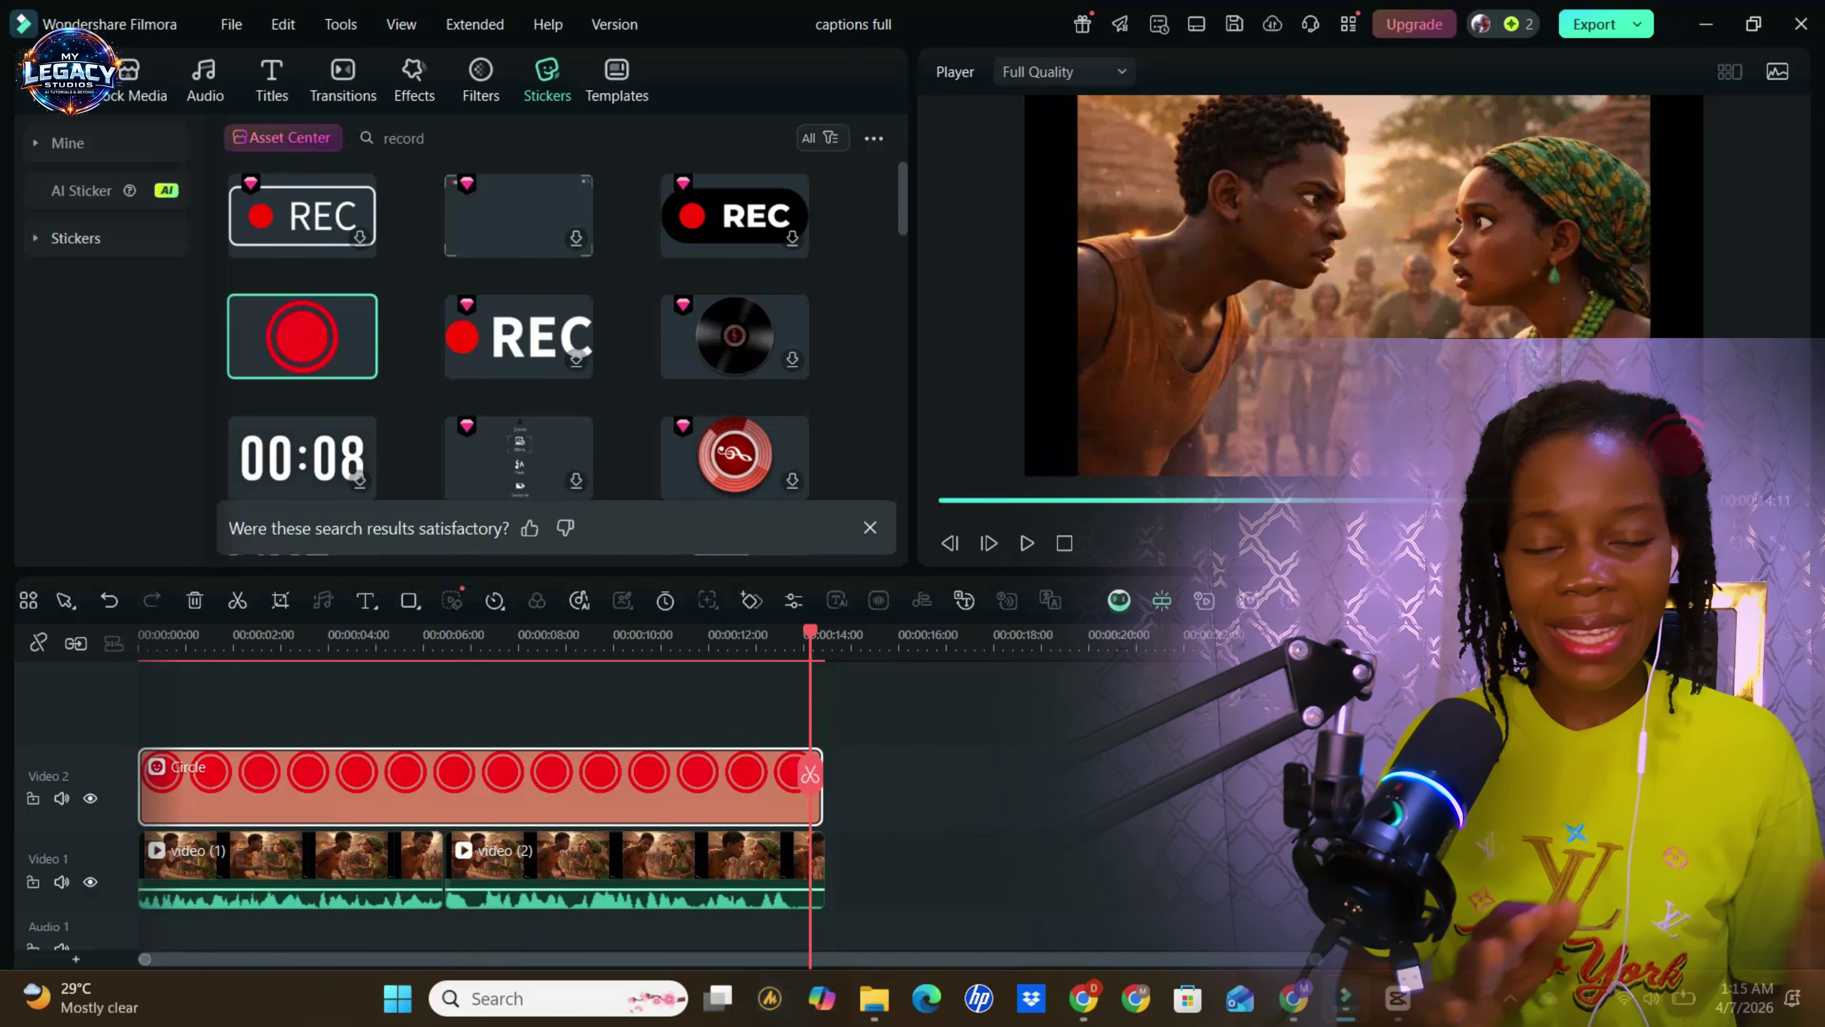